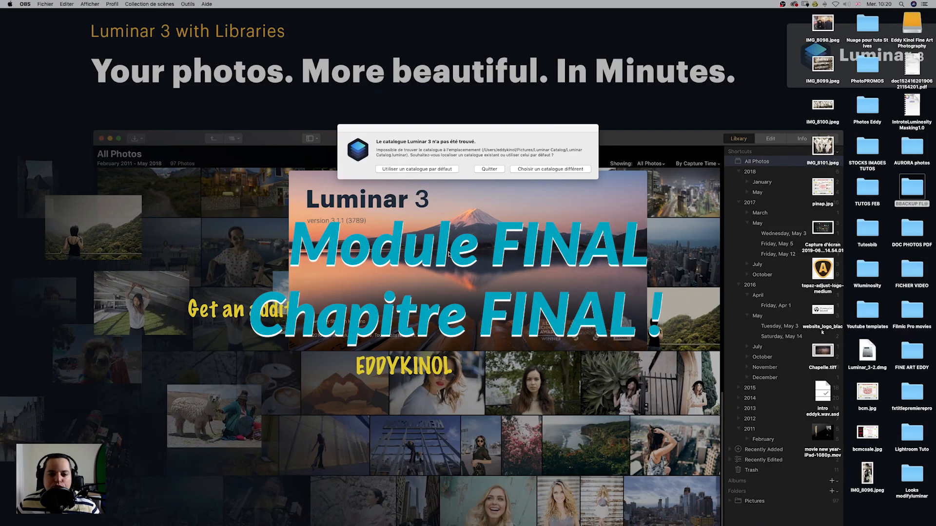
Dismiss the missing-catalogue warning by choosing to use the default catalogue.
left_click(364, 172)
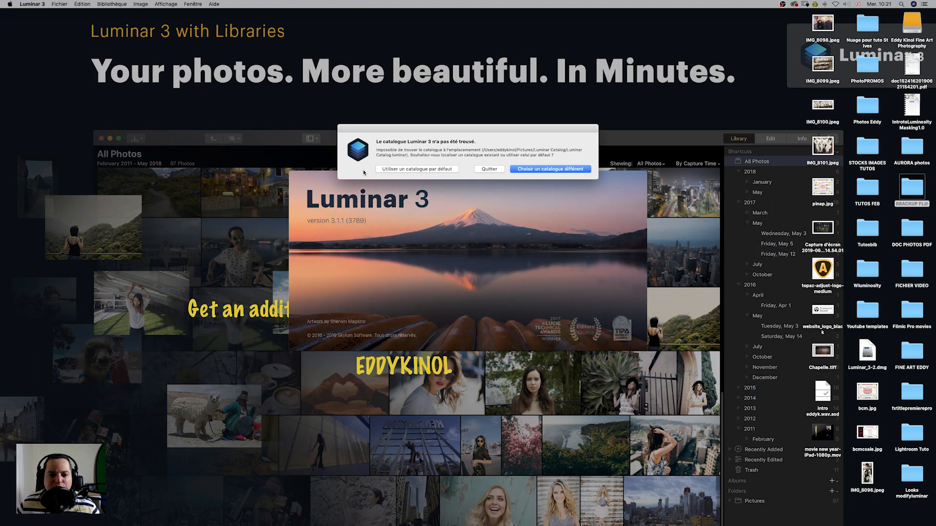
left_click(431, 170)
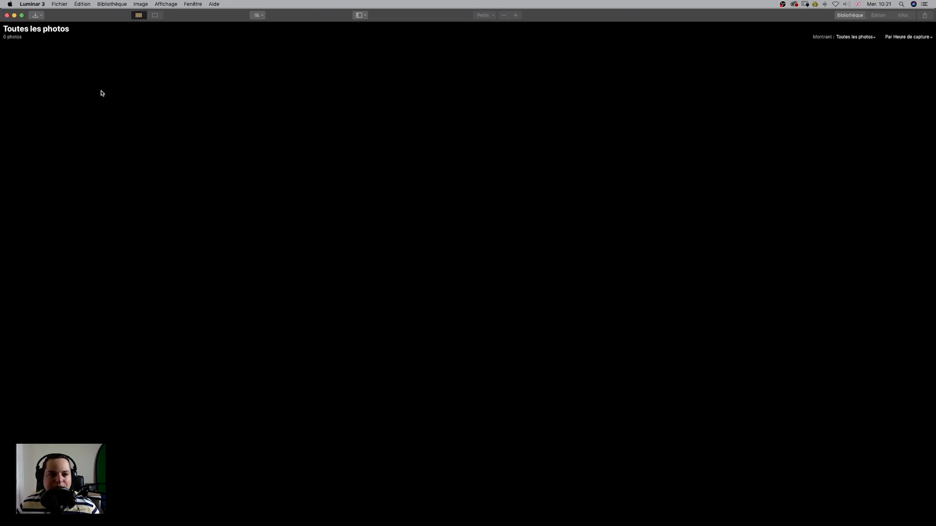
Add the Tutosbib folder from the Desktop to the library.
left_click(39, 17)
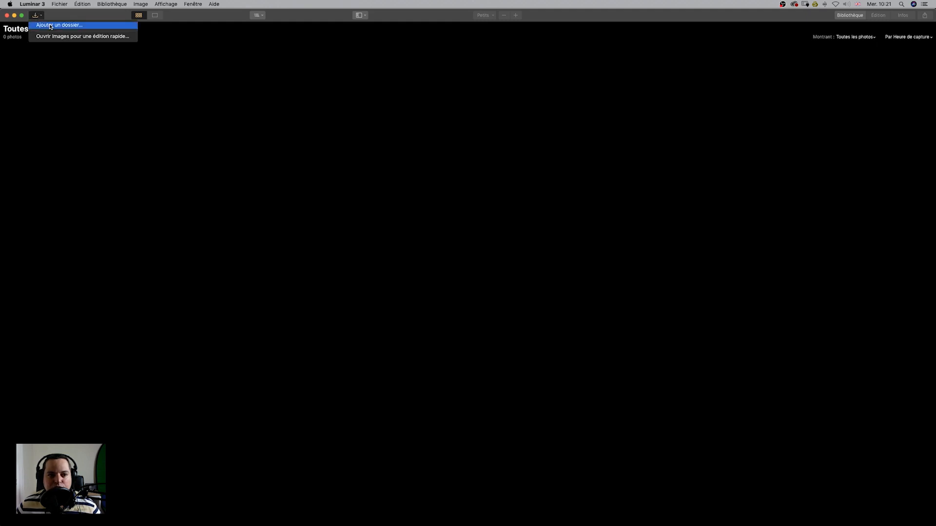
left_click(51, 26)
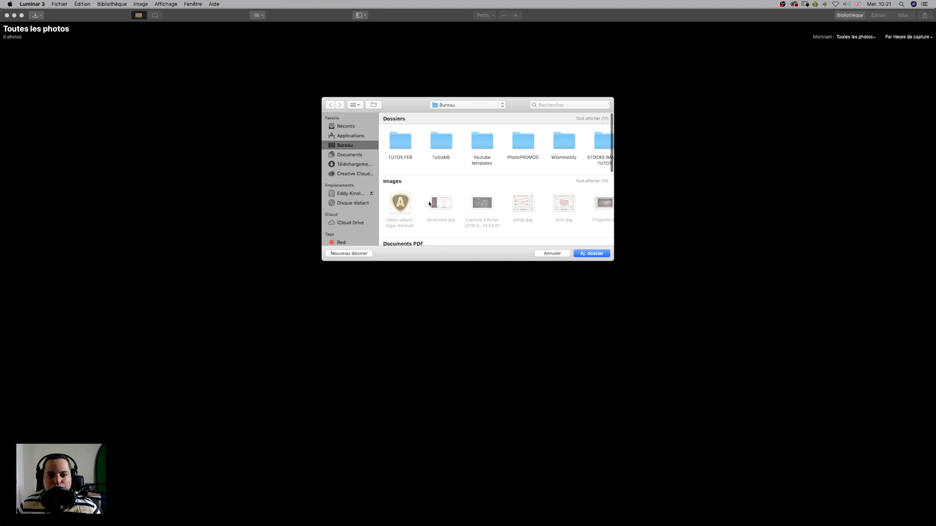
left_click(444, 149)
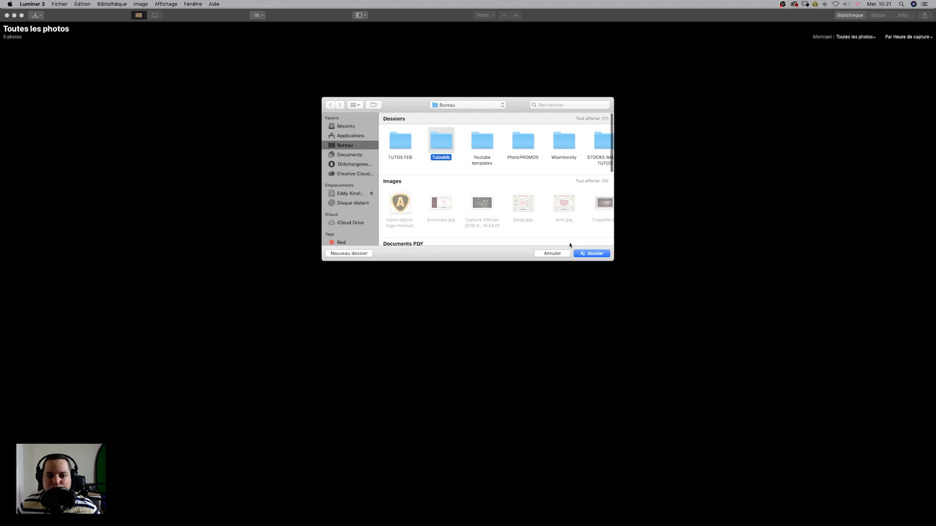
left_click(593, 254)
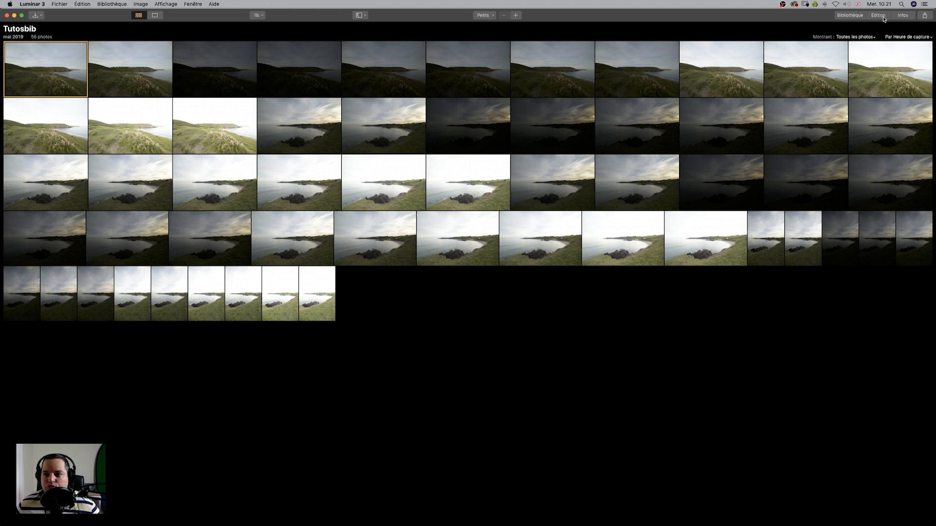
Open the library sidebar and browse All Photos down through 2019 and mai to mercredi 22 mai.
left_click(851, 18)
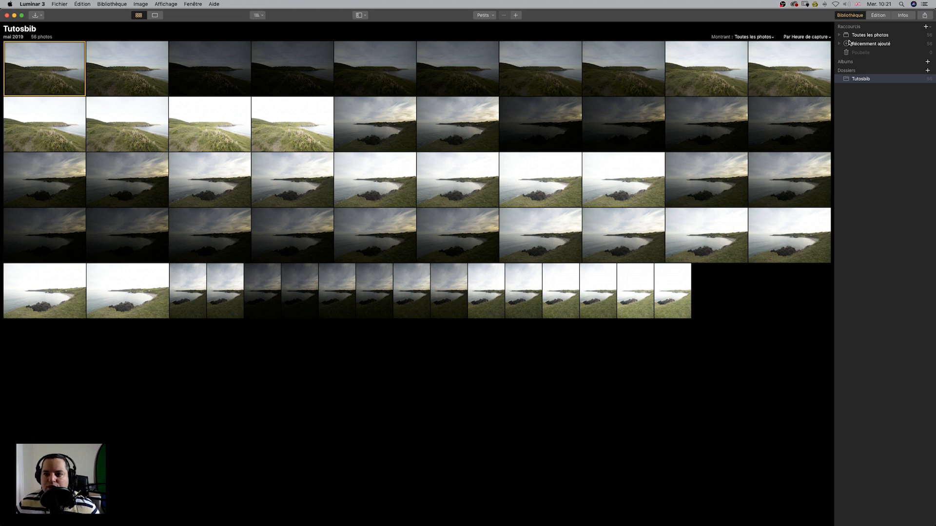
left_click(840, 35)
left_click(846, 44)
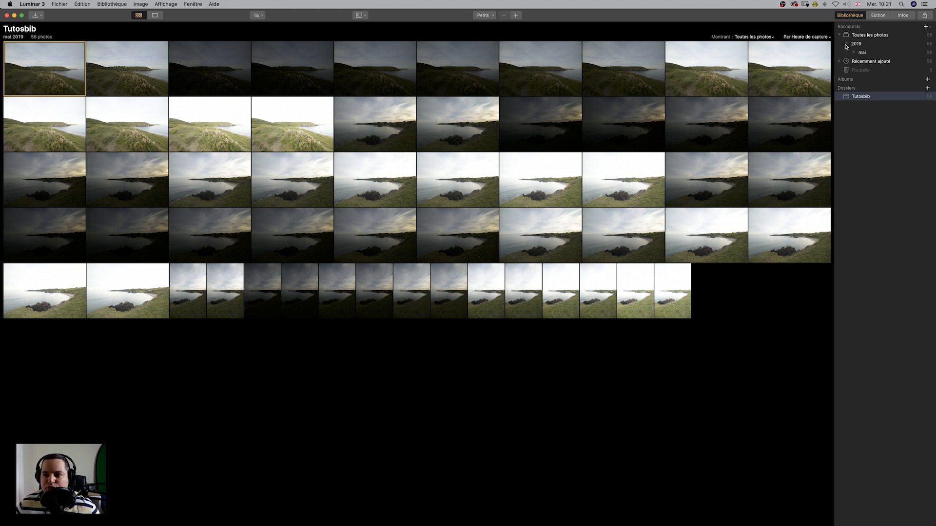
left_click(856, 45)
left_click(861, 54)
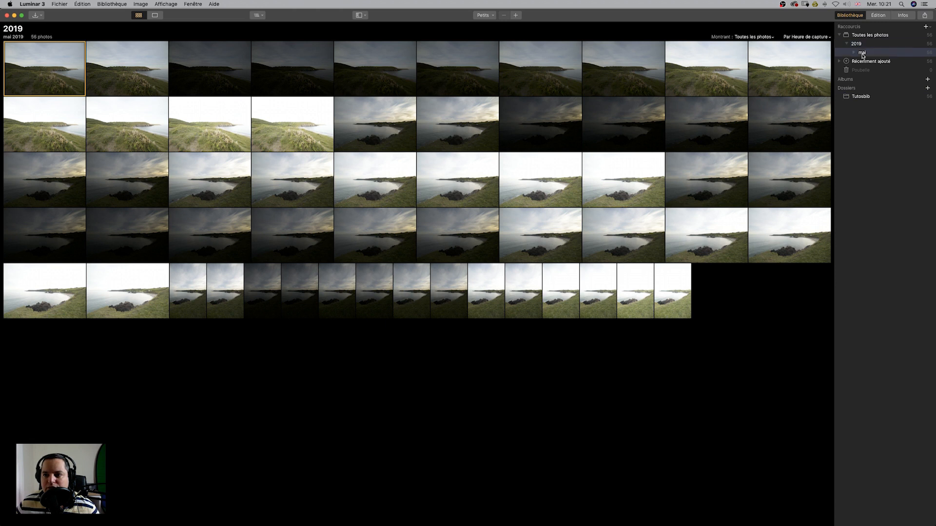
left_click(854, 53)
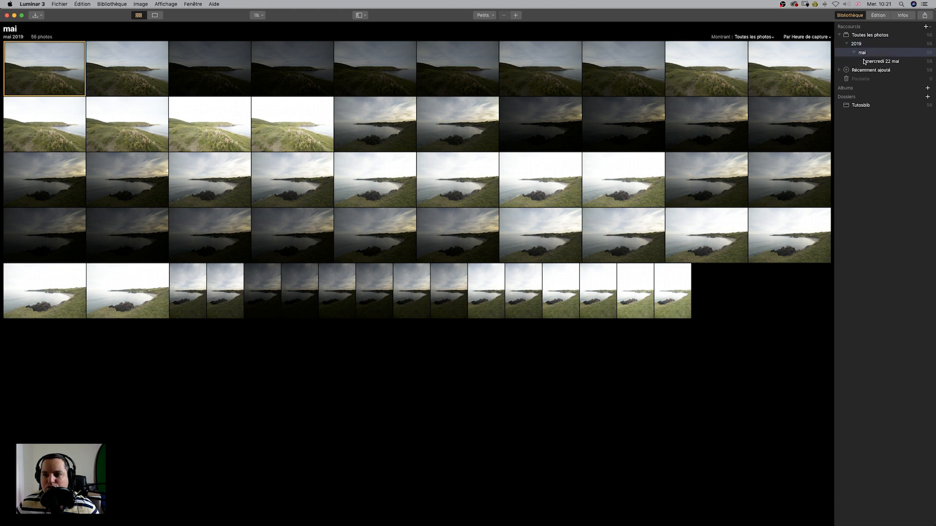
left_click(887, 64)
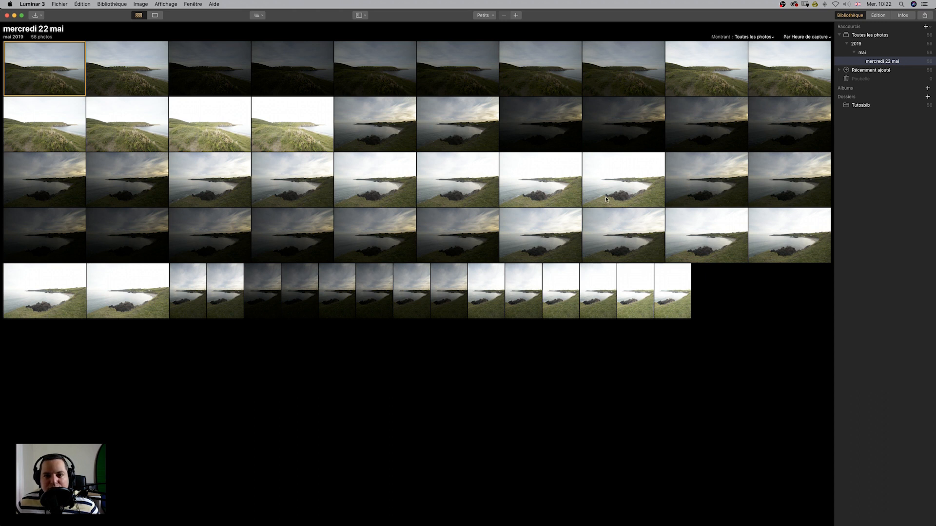
Enlarge the thumbnails step by step up to the La plus grande size.
left_click(490, 14)
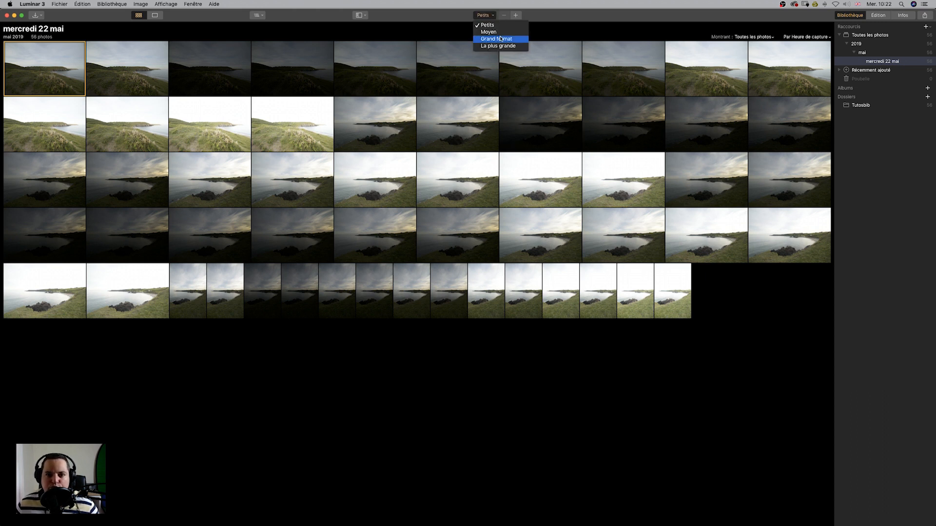
left_click(492, 31)
left_click(490, 17)
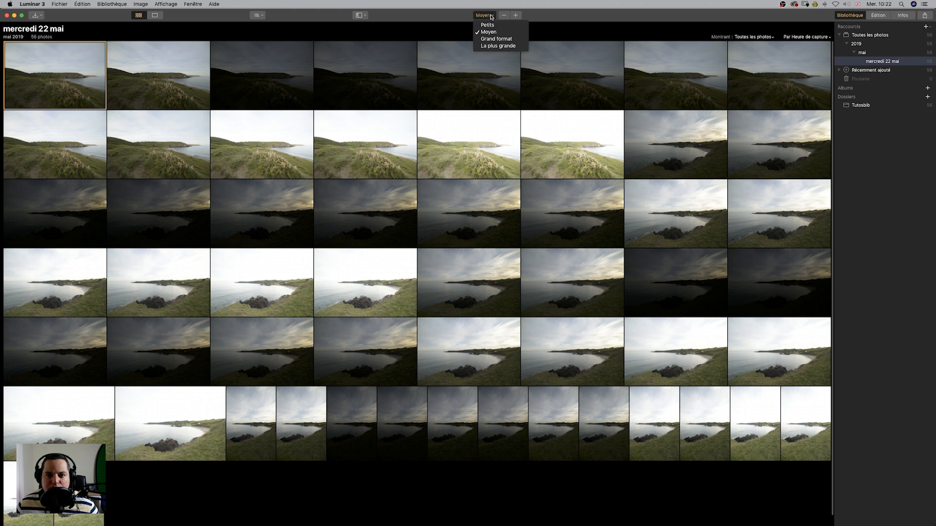
left_click(496, 39)
left_click(485, 15)
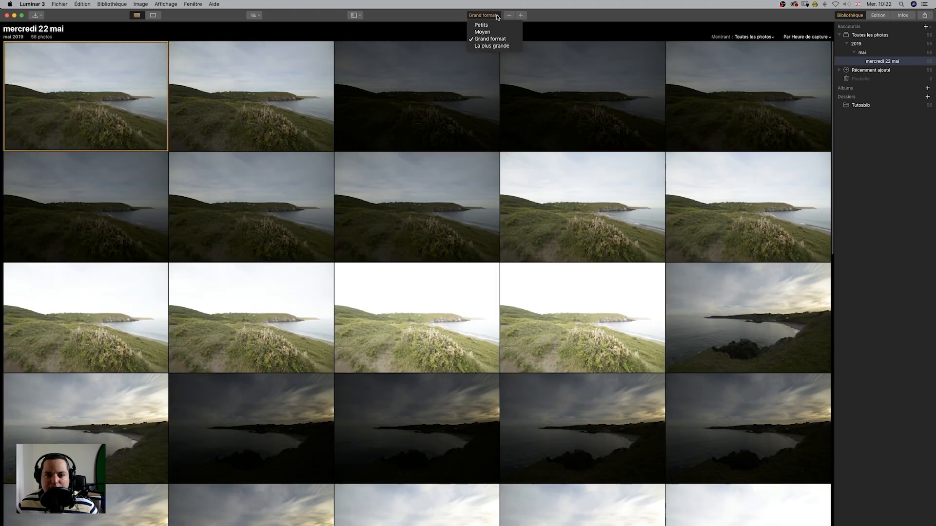
left_click(507, 46)
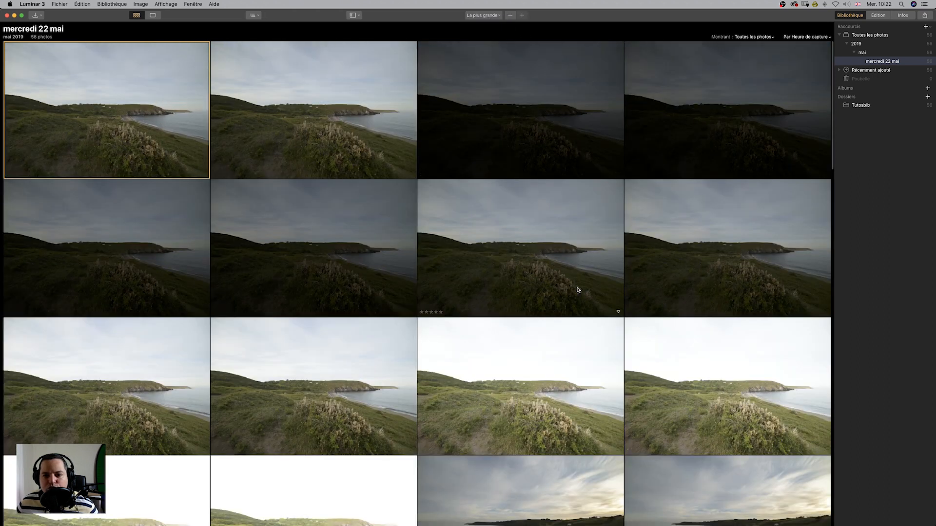
Rate the second photo five stars, then remove its rating.
scroll(580, 291, "down", 10)
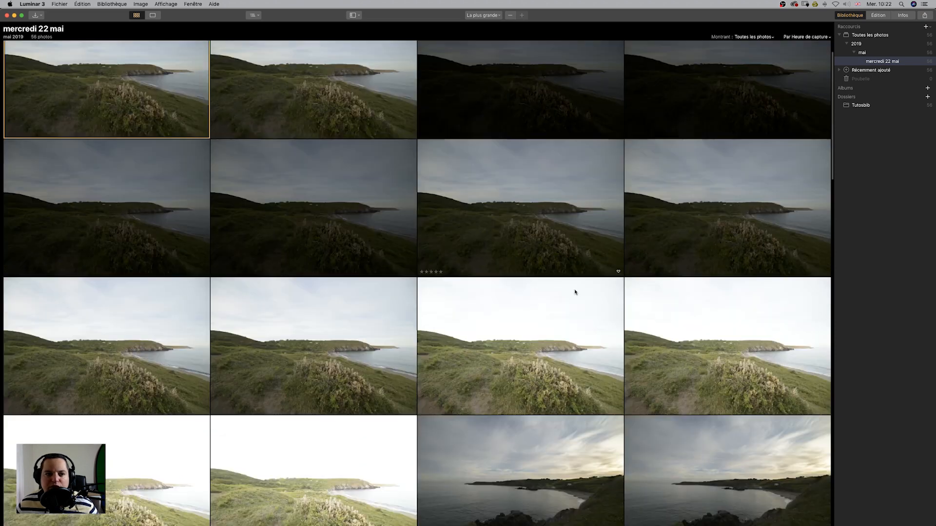
scroll(576, 292, "down", 18)
scroll(576, 293, "up", 20)
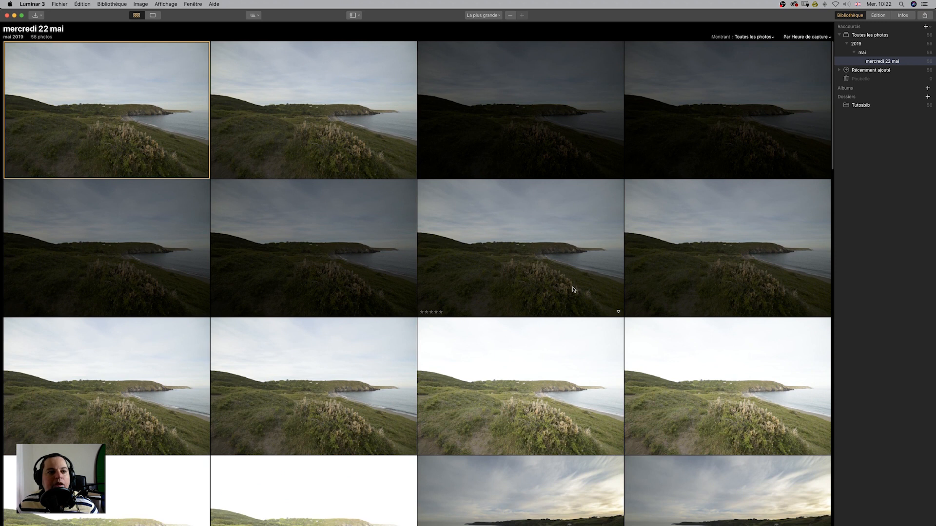
left_click(252, 171)
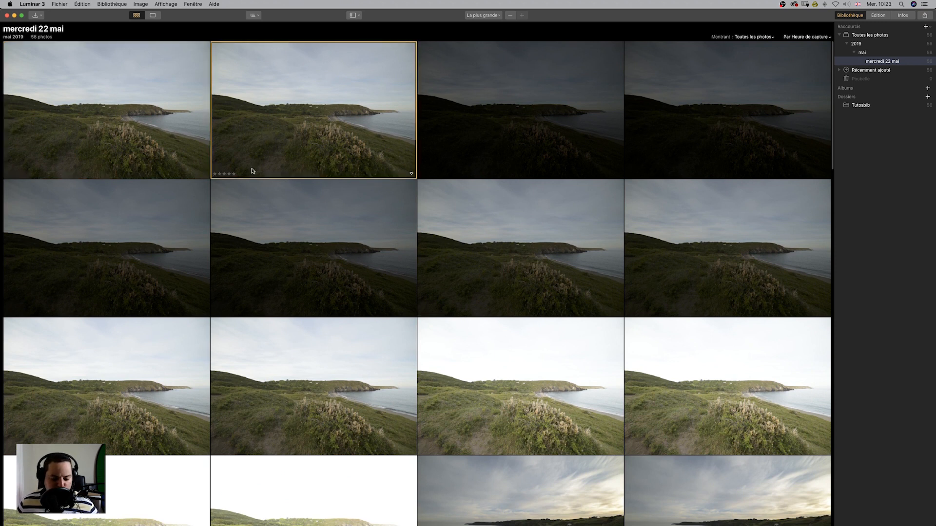
key("5")
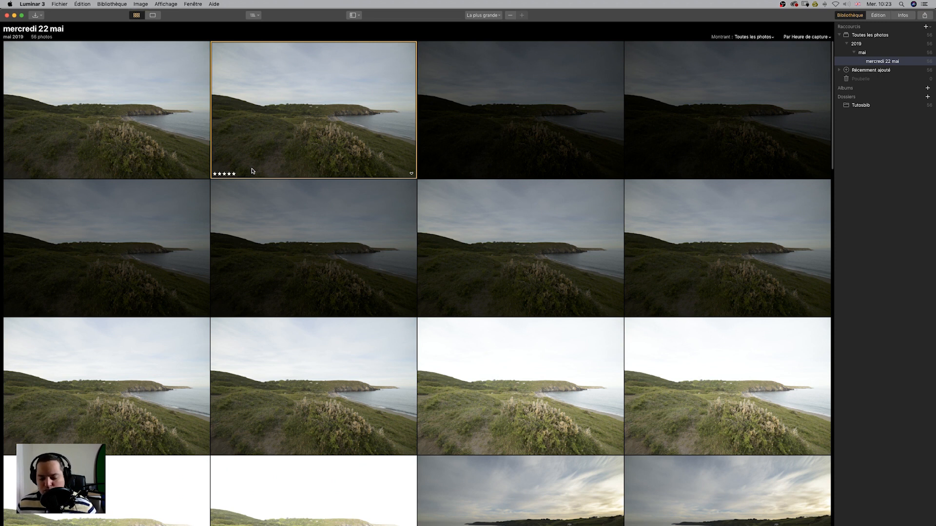
key("0")
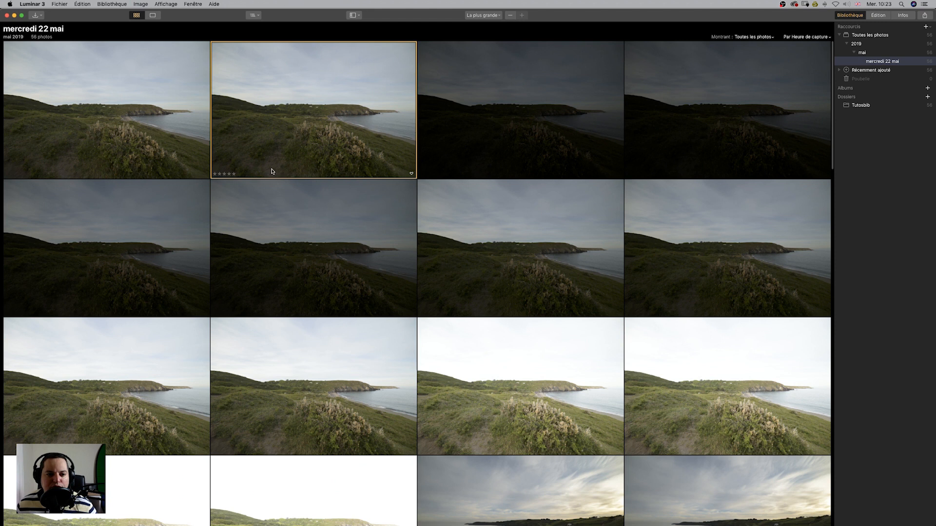
Mark the second photo as a favourite.
left_click(411, 173)
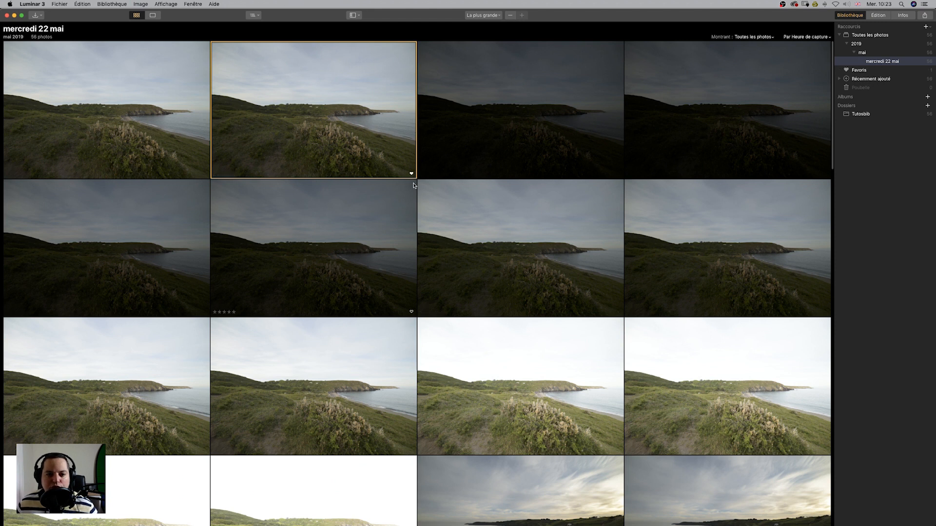
left_click(411, 174)
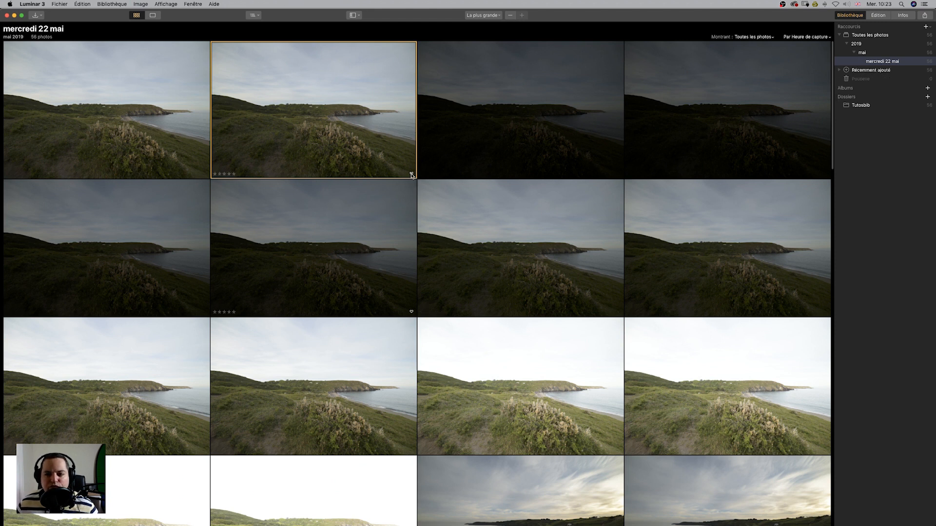
left_click(411, 174)
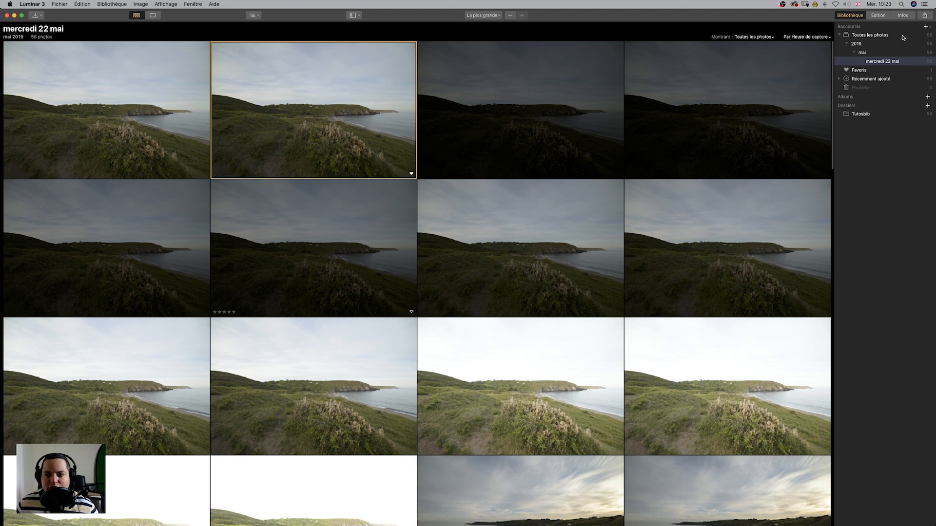
View the Favoris collection, return to the 22 May photos and remove the second photo's favourite mark.
left_click(866, 71)
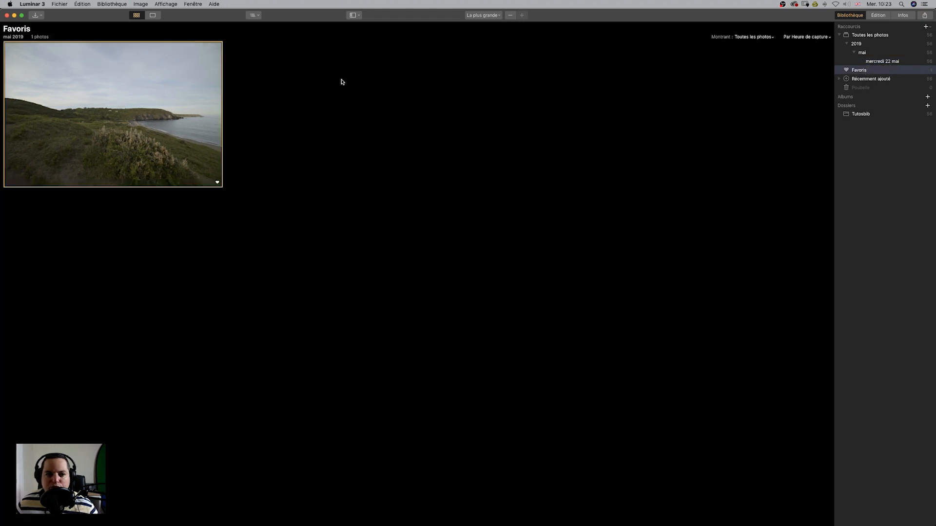
left_click(885, 62)
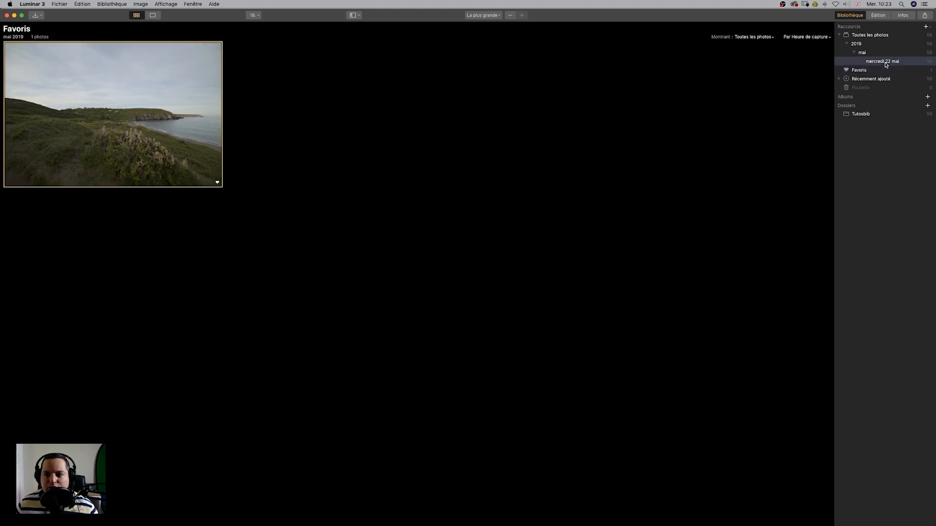
left_click(411, 174)
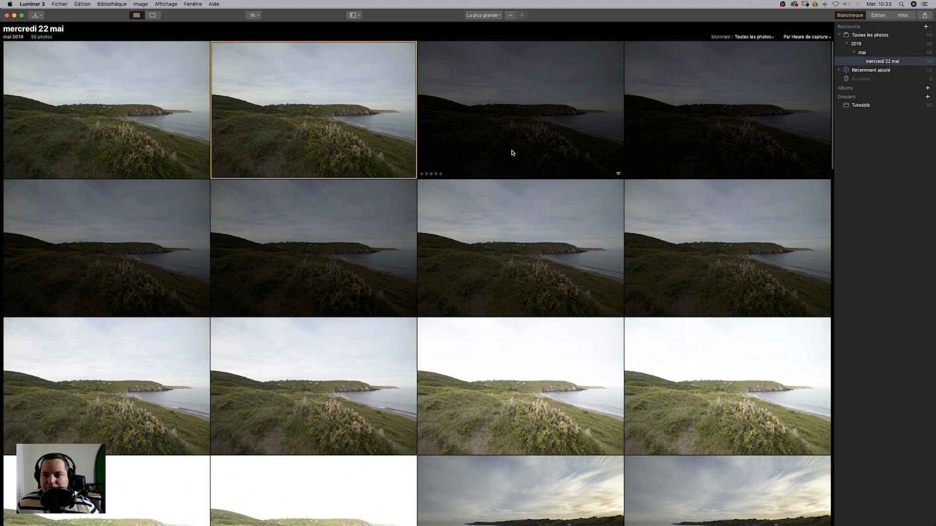
Select the Tutosbib folder and open the add-folder dialog, then cancel it.
left_click(861, 105)
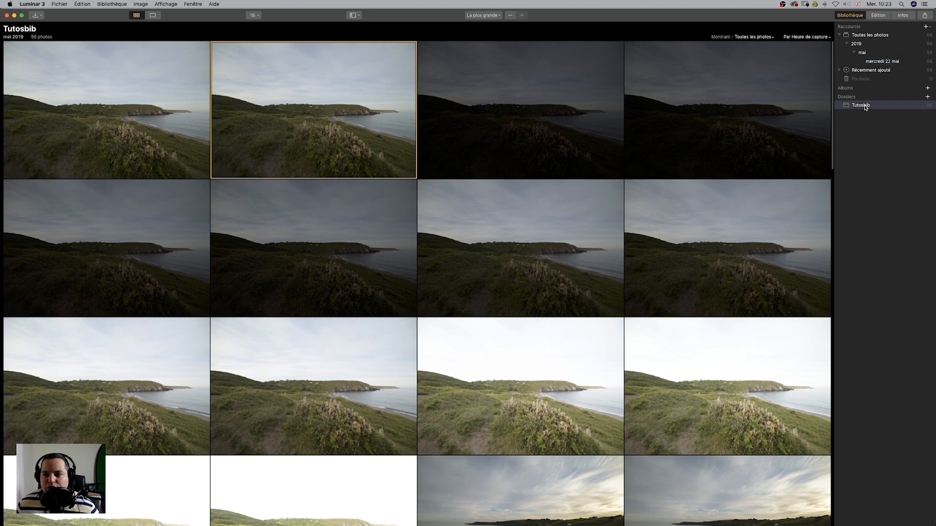
left_click(877, 97)
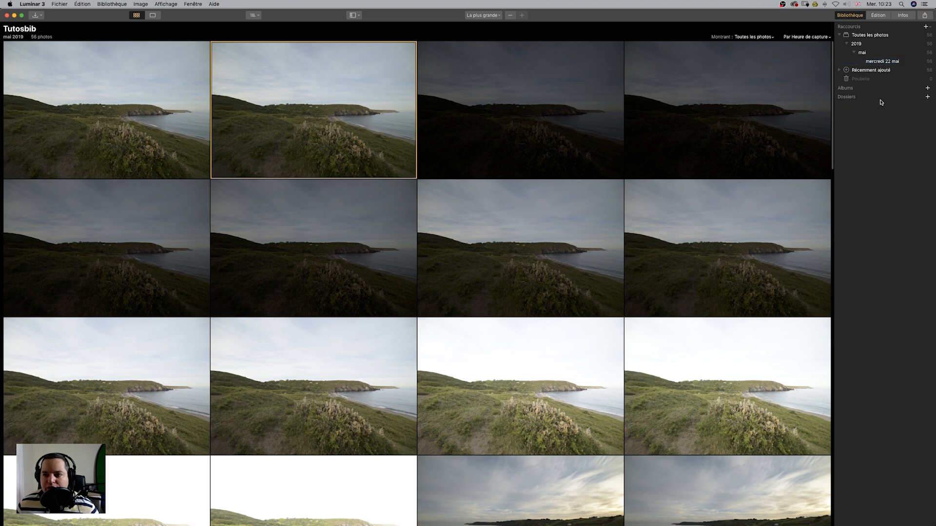
left_click(928, 97)
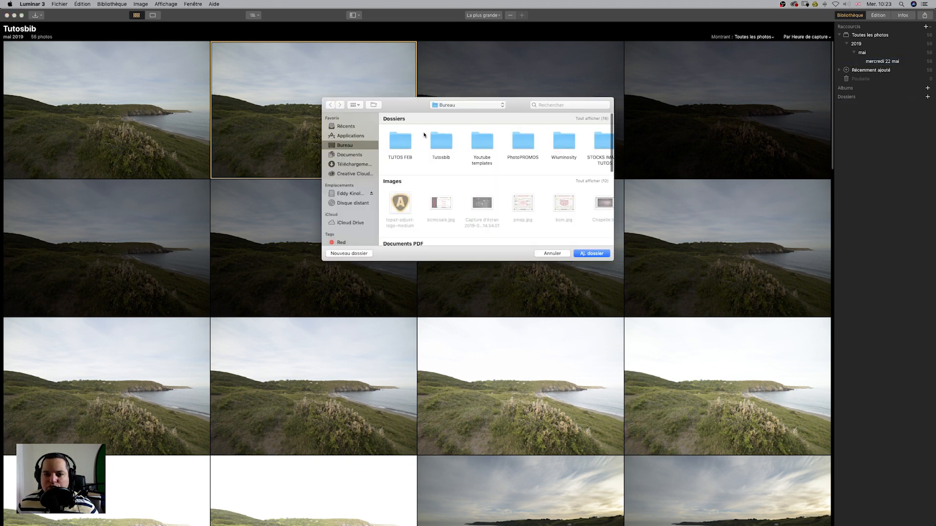
left_click(552, 253)
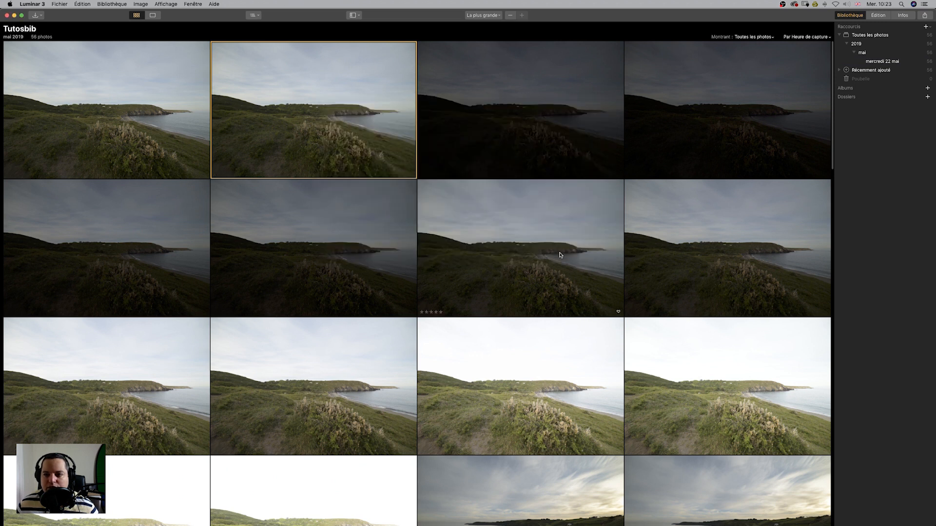
left_click(850, 98)
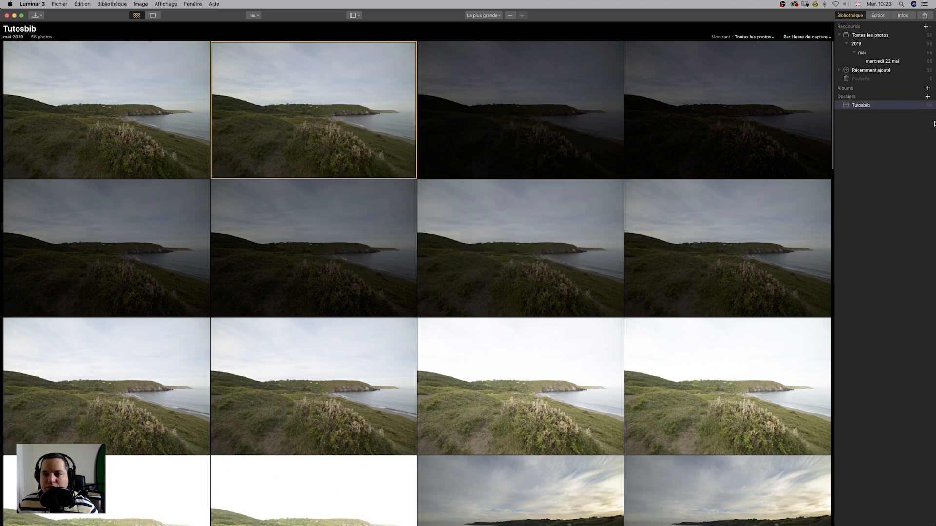
Create a new album from the selected photo and rename it album 1.
left_click(928, 88)
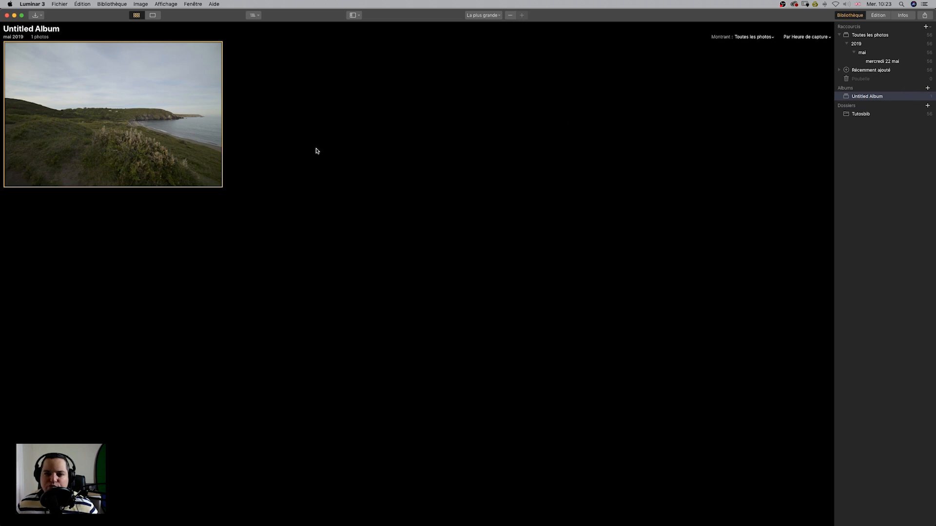
right_click(877, 97)
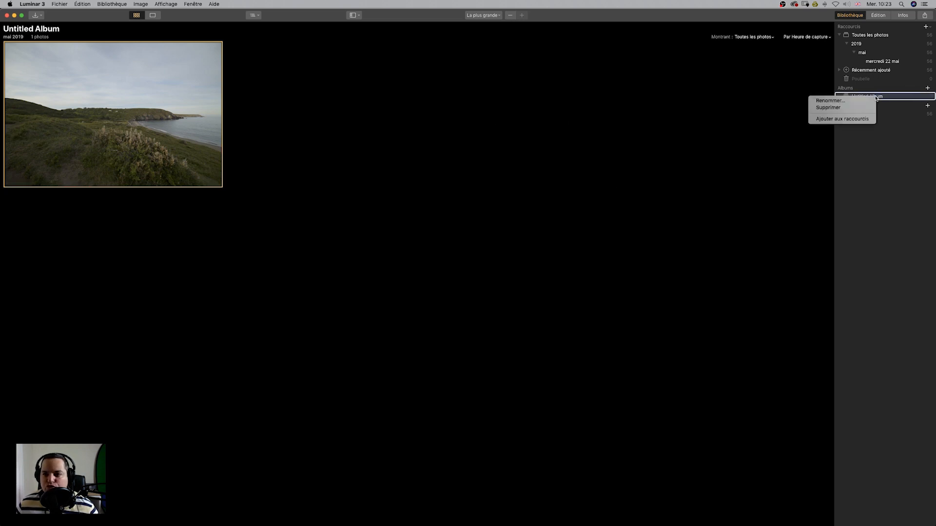
left_click(830, 101)
key("BackSpace")
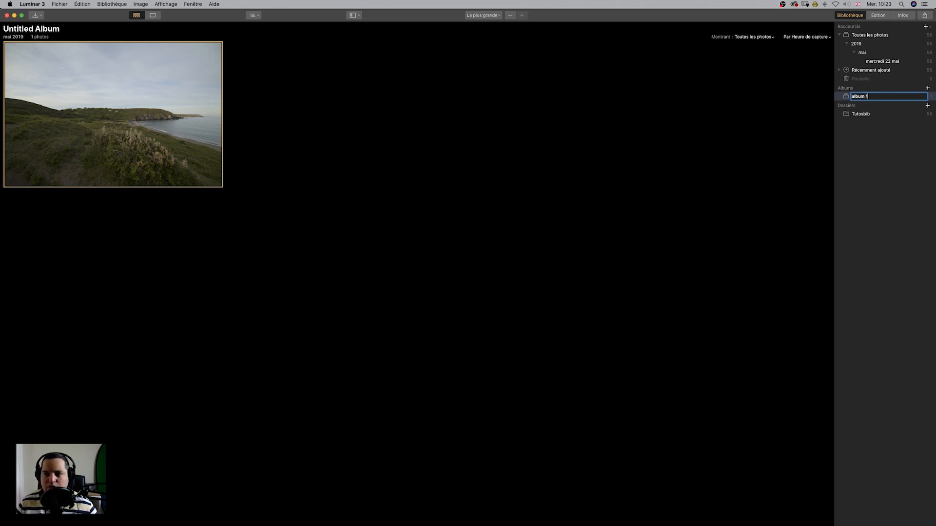
key("Return")
left_click(859, 114)
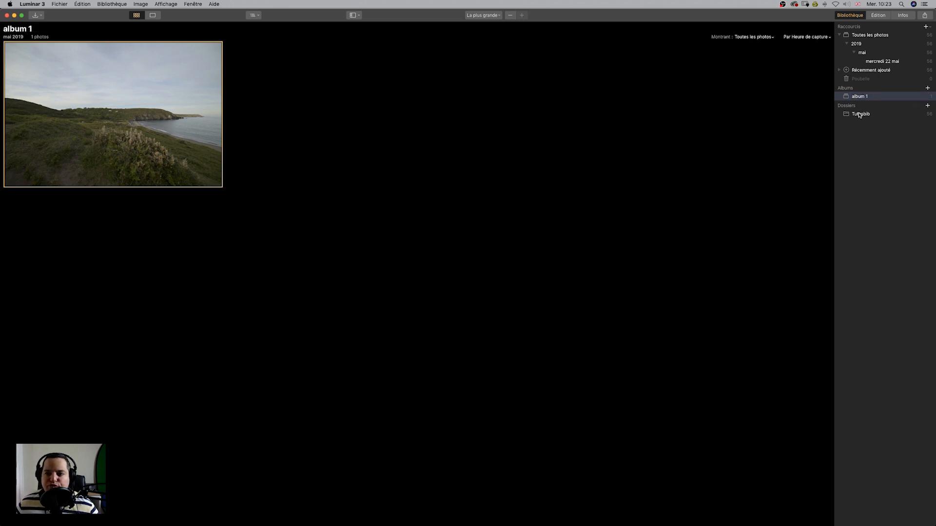
Add a photo from the 22 May photos to album 1.
left_click(877, 61)
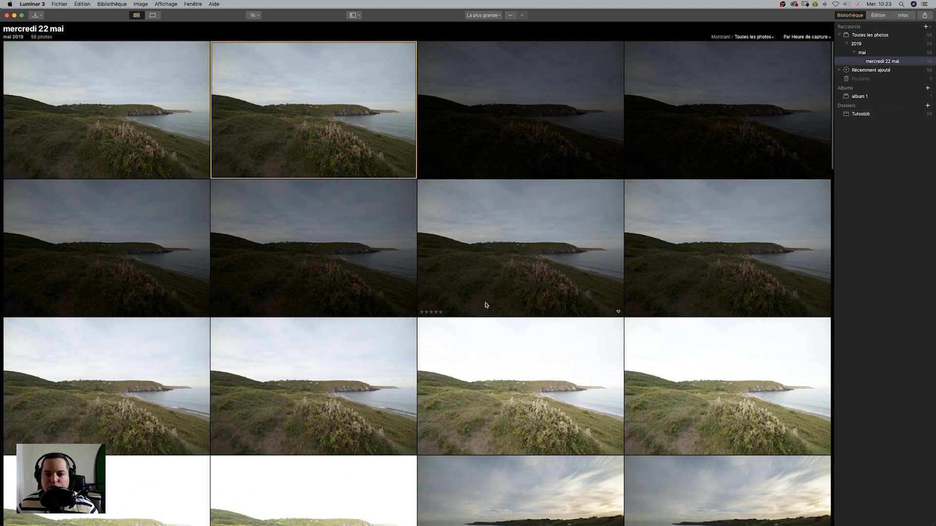
scroll(628, 416, "down", 5)
scroll(627, 416, "down", 3)
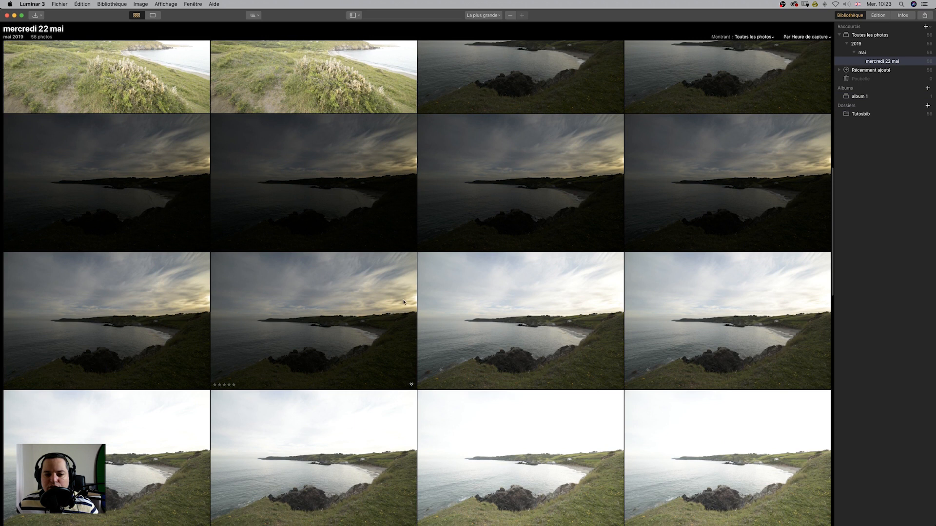
left_click_drag(306, 307, 902, 99)
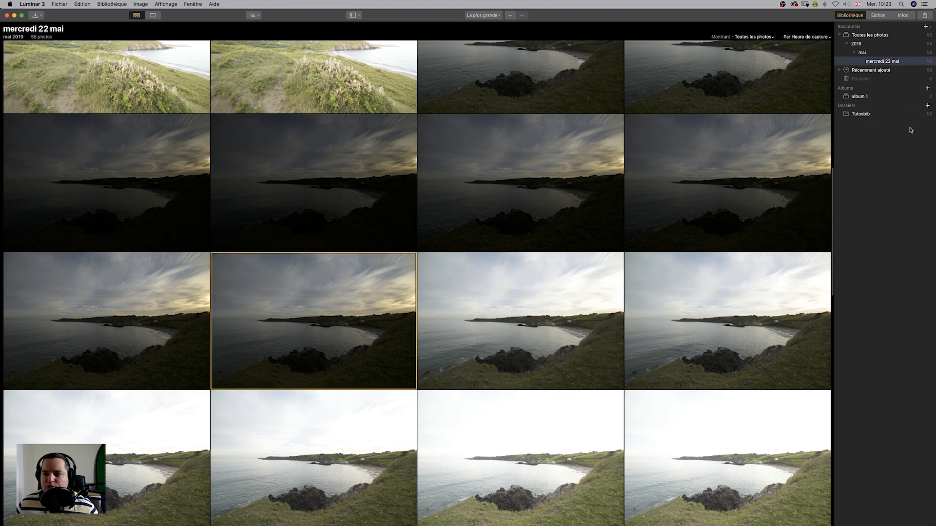
Open album 1 and browse its photos one by one in single-image view before returning to the grid.
left_click(861, 97)
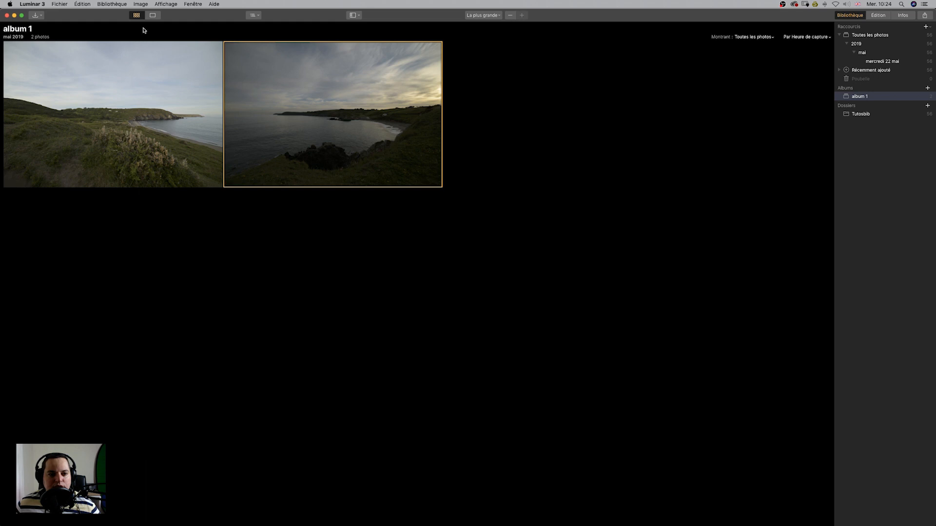
left_click(153, 16)
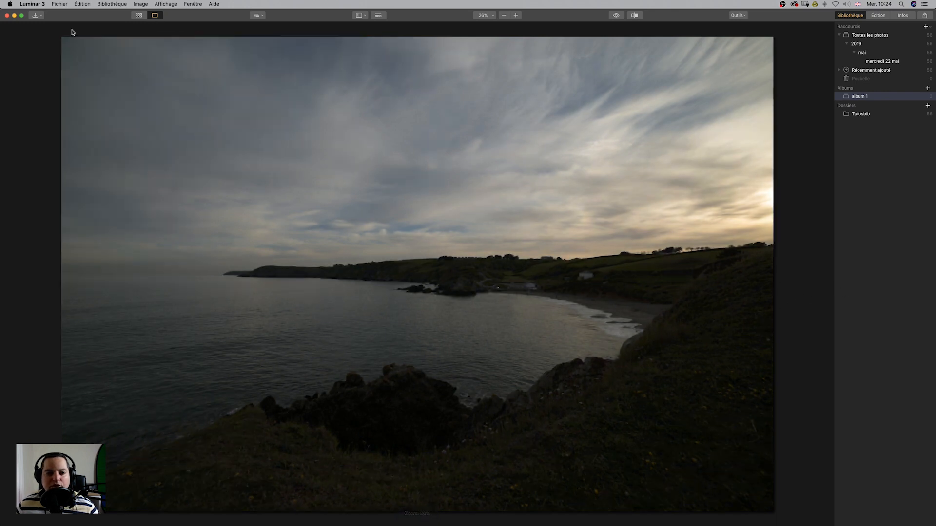
key("Right")
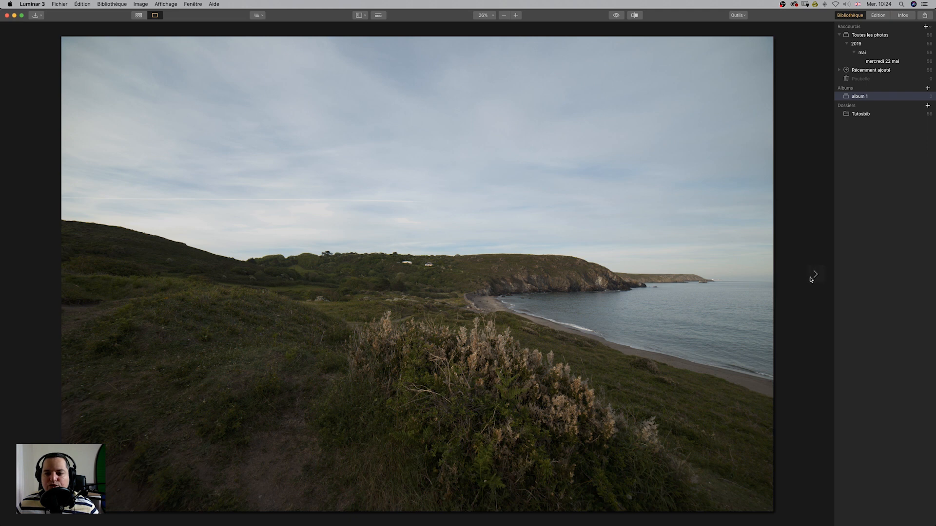
key("Right")
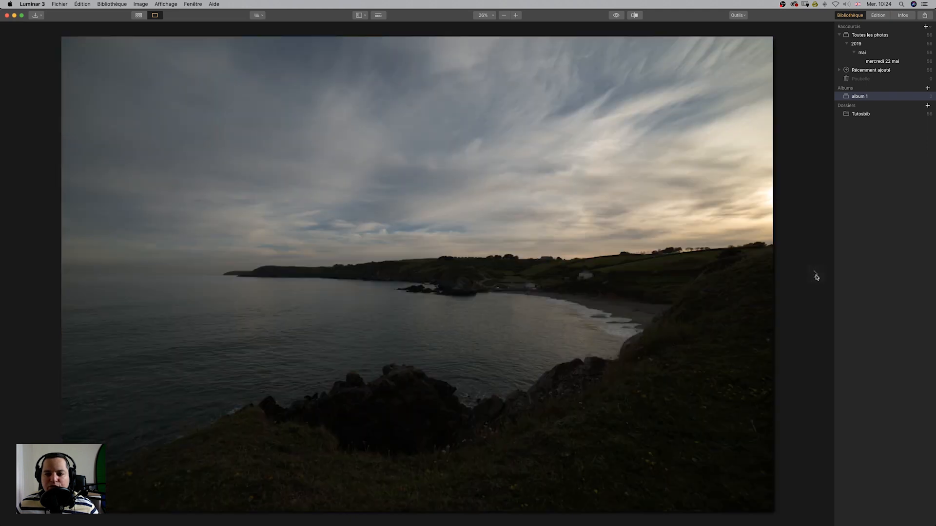
left_click(139, 16)
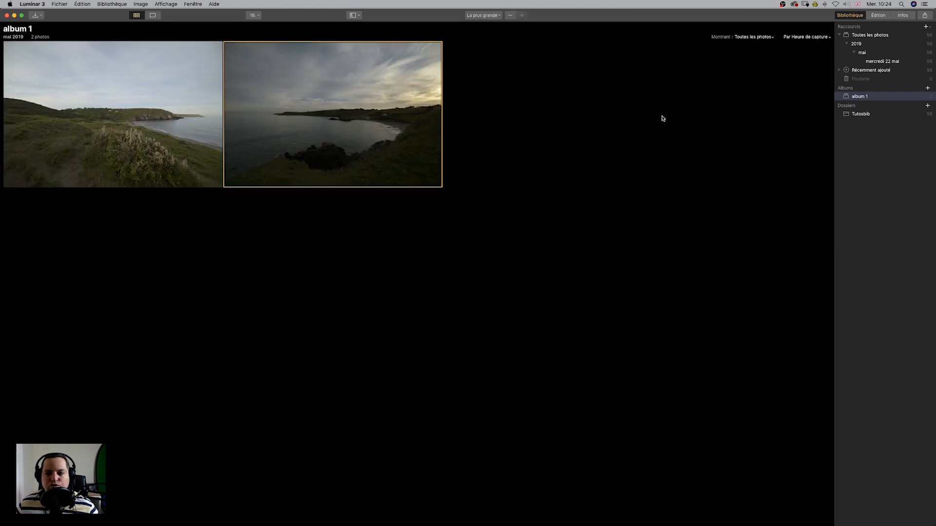
Browse the 22 May photos one by one in single-image view.
left_click(884, 64)
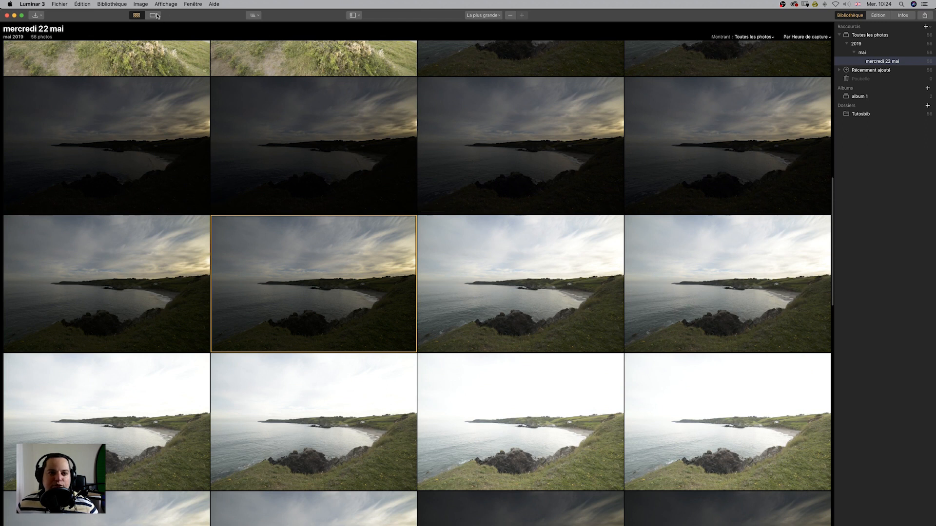
left_click(156, 15)
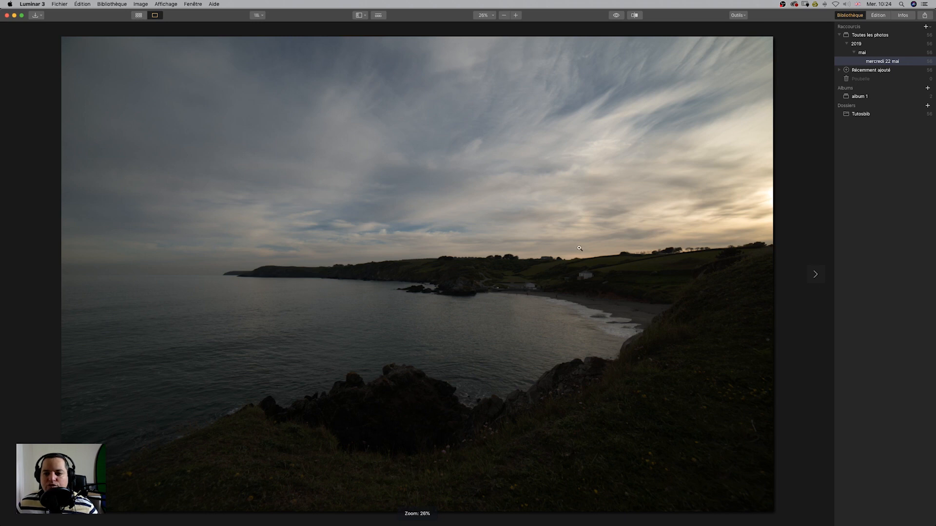
left_click(816, 277)
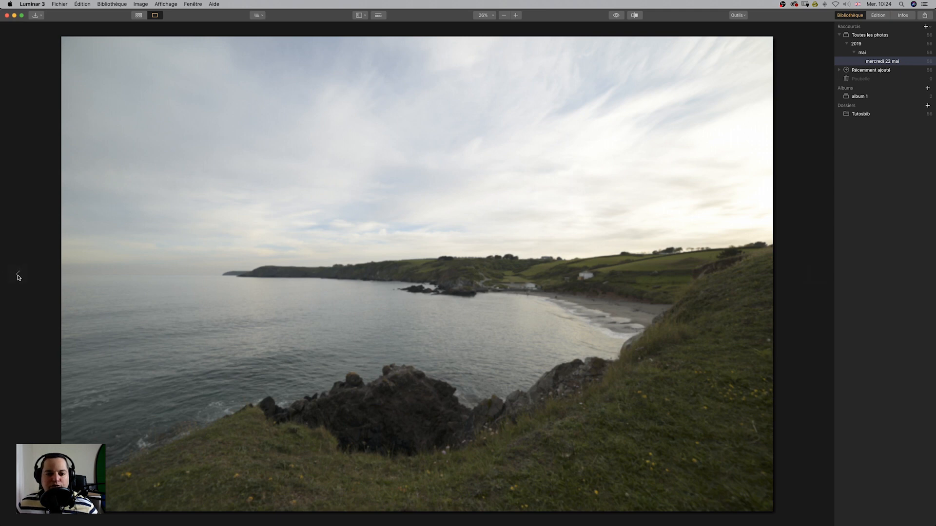
left_click(19, 276)
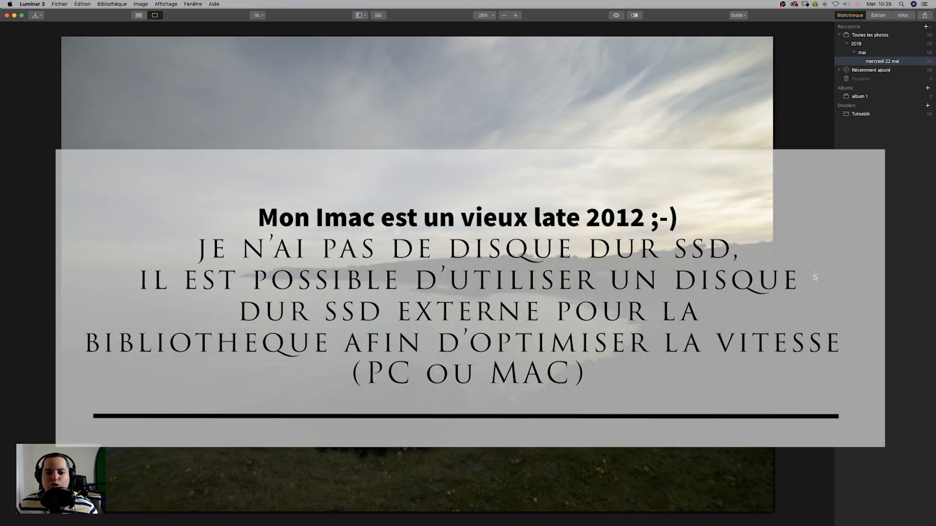
key("Right")
key("Right")
key("Right")
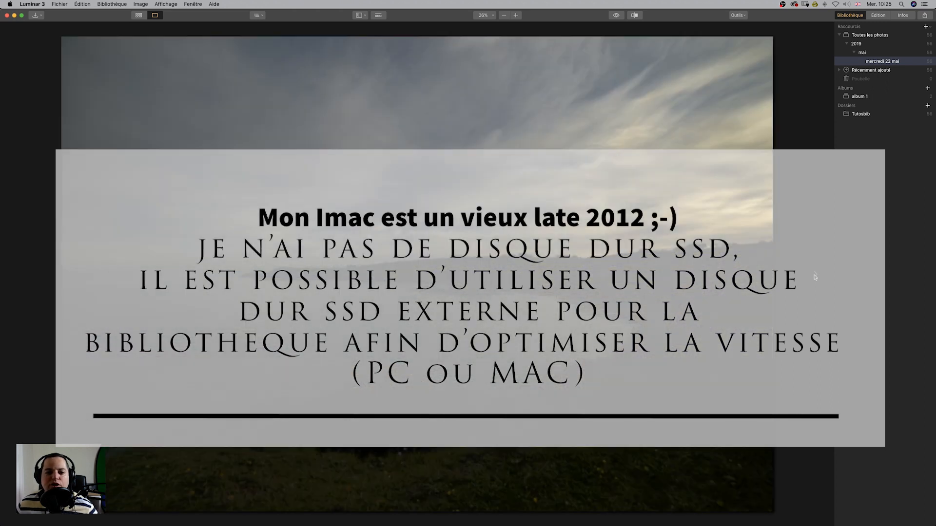
key("Right")
key("Right")
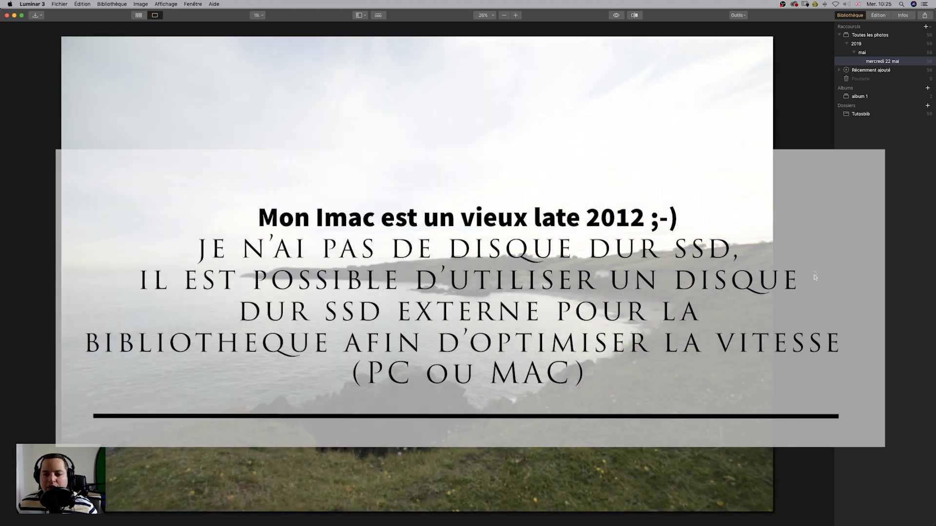
key("Right")
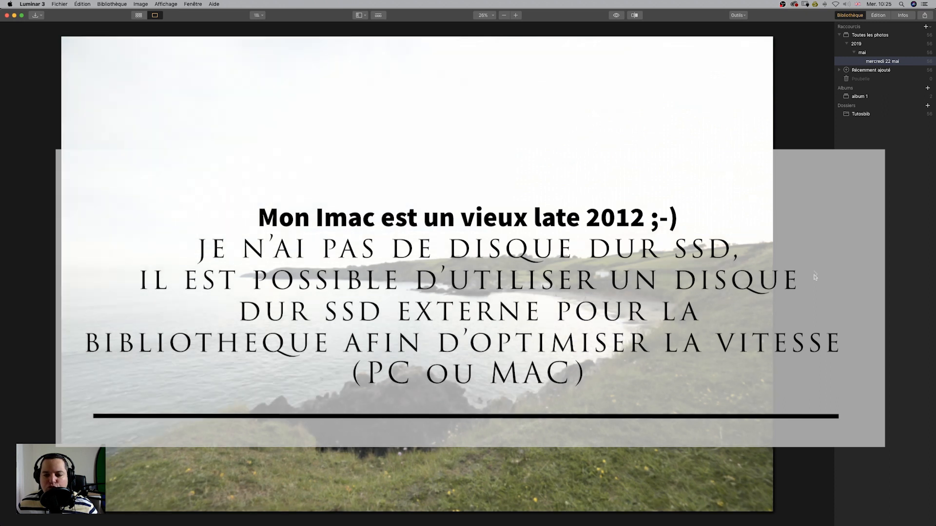
key("Right")
key("Right")
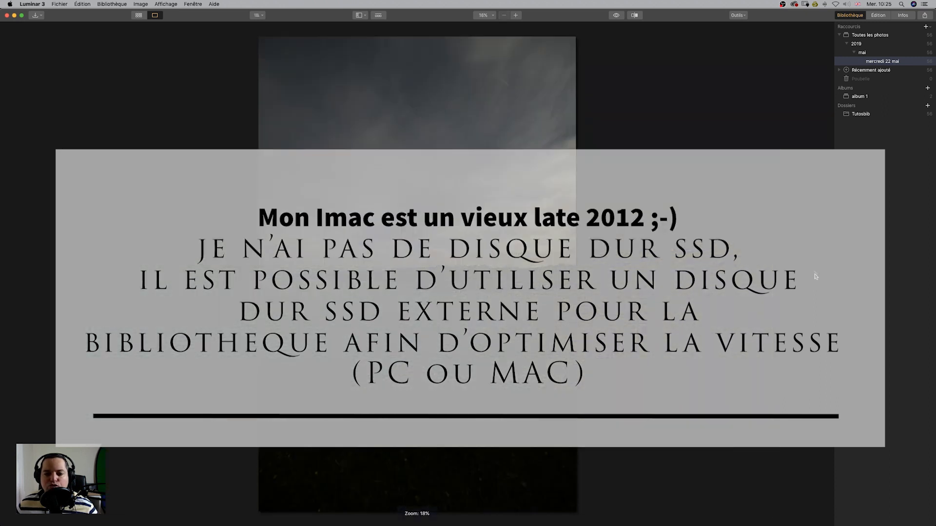
key("Right")
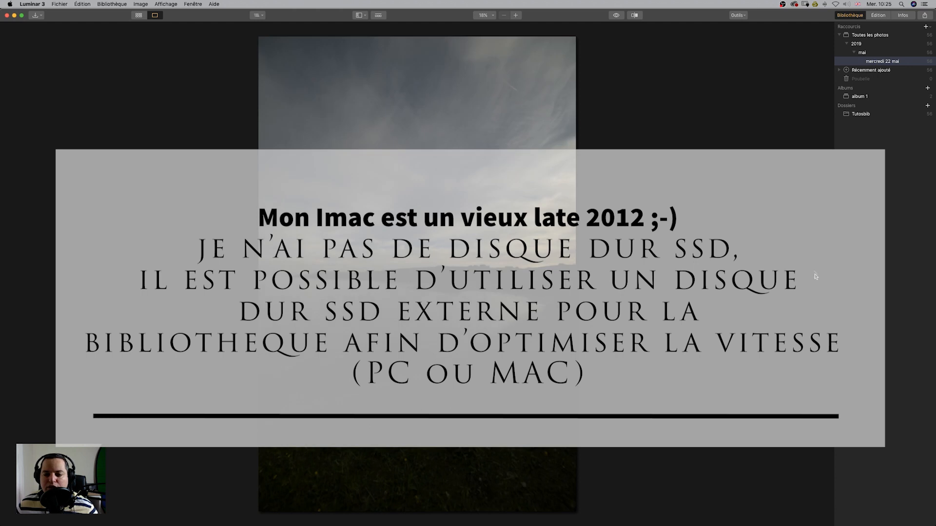
key("Right")
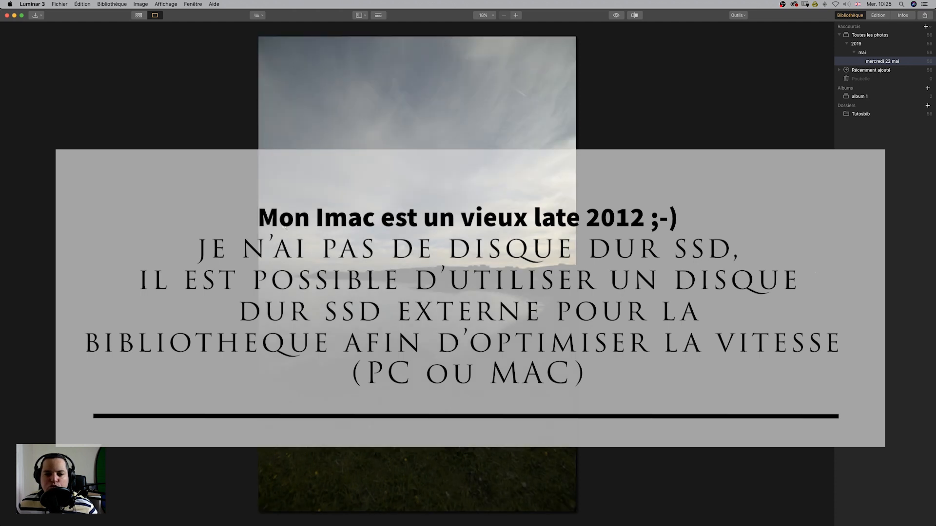
left_click(20, 276)
left_click(20, 275)
left_click(20, 275)
left_click(19, 276)
left_click(19, 275)
left_click(20, 276)
left_click(20, 275)
left_click(19, 275)
left_click(19, 276)
left_click(20, 276)
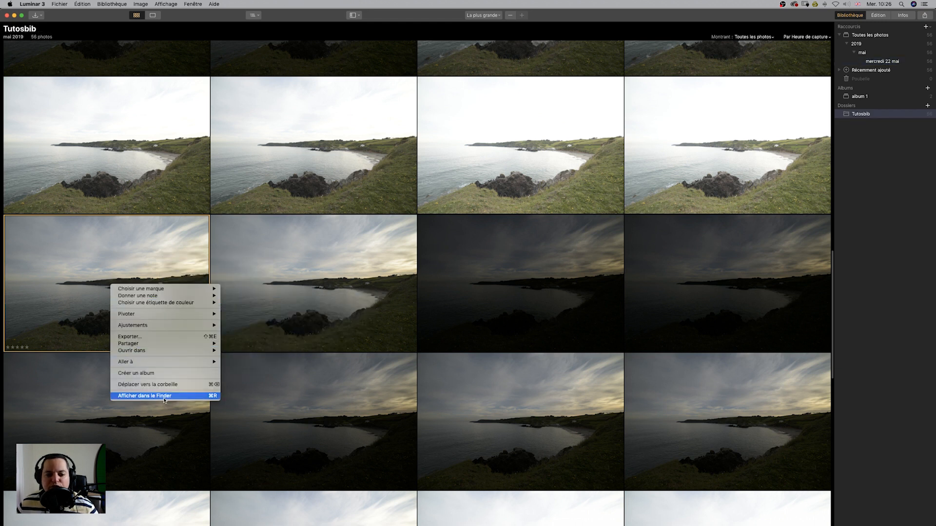
Reveal the selected photo in Finder, duplicate the file Gunwalloe-29.nef there, and close the Finder window.
left_click(165, 398)
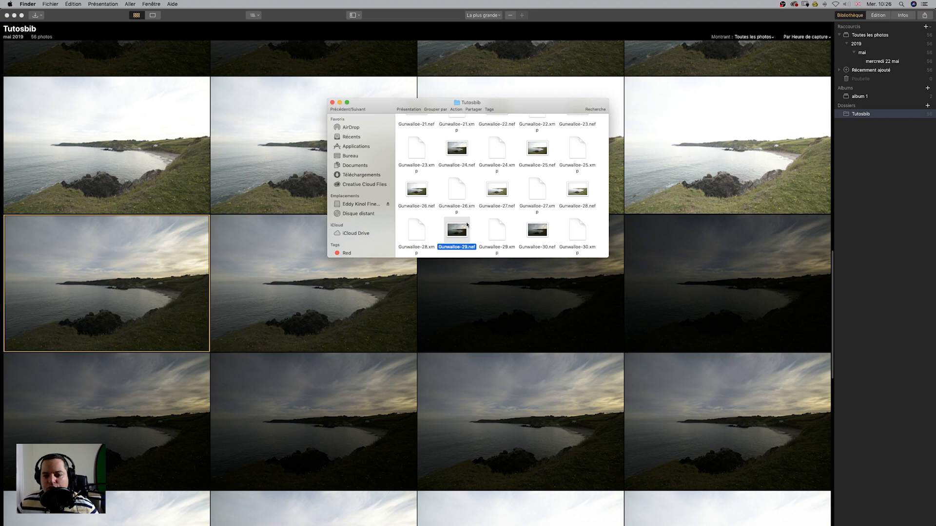
right_click(459, 231)
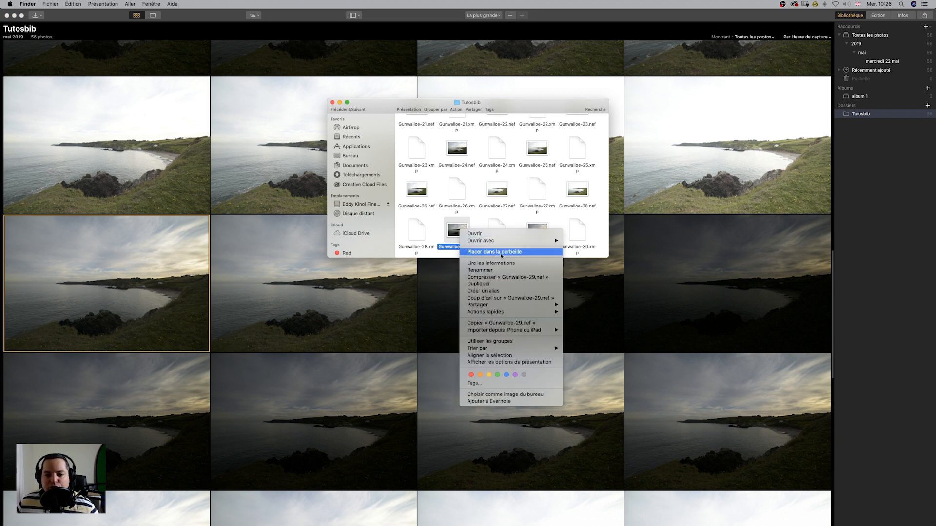
left_click(493, 288)
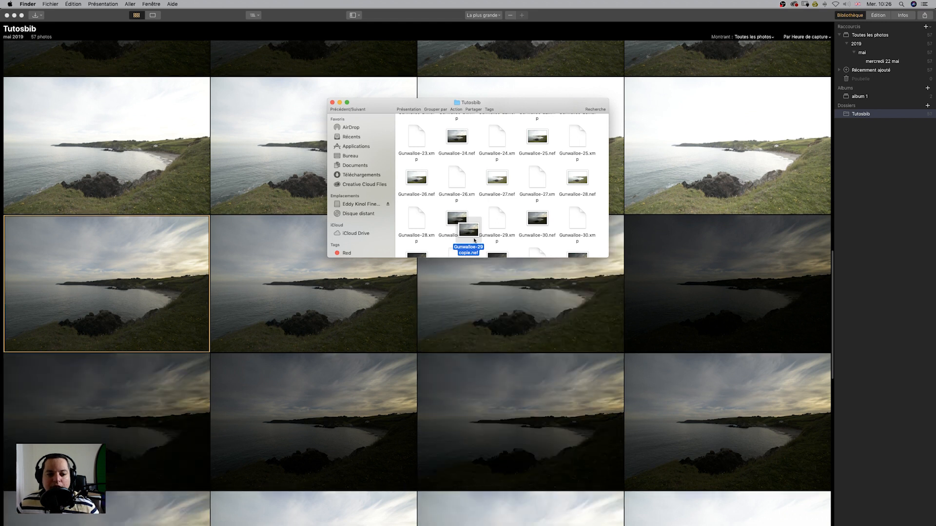
left_click_drag(465, 238, 493, 243)
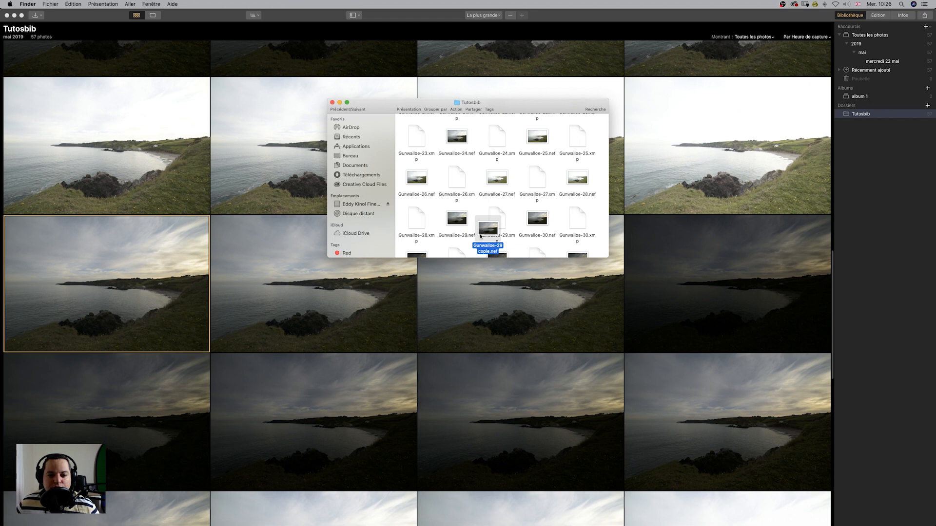
left_click(332, 103)
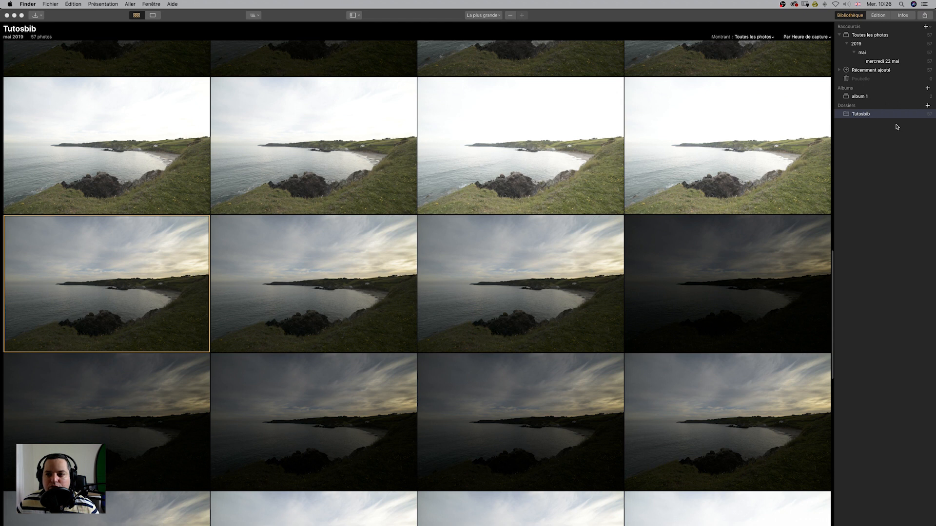
Switch to single-image view and turn on the current-photo actions bar.
left_click(341, 7)
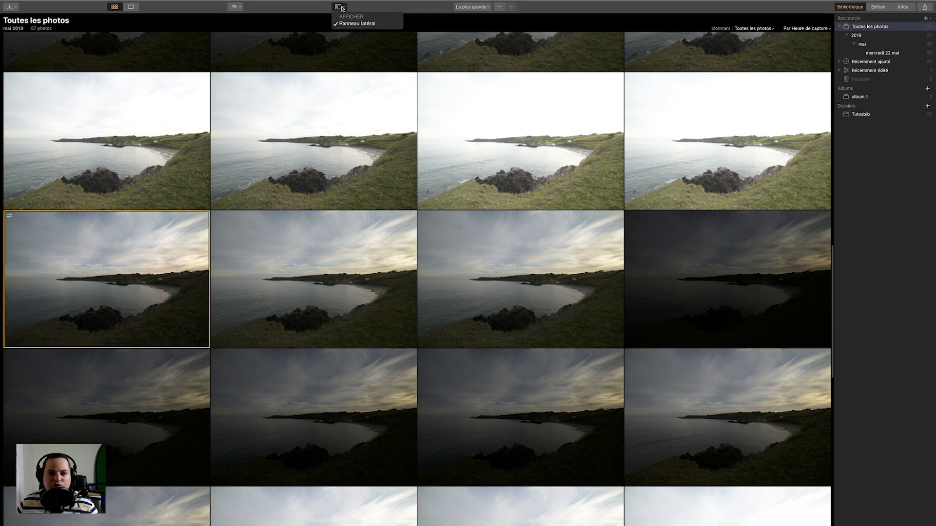
left_click(341, 7)
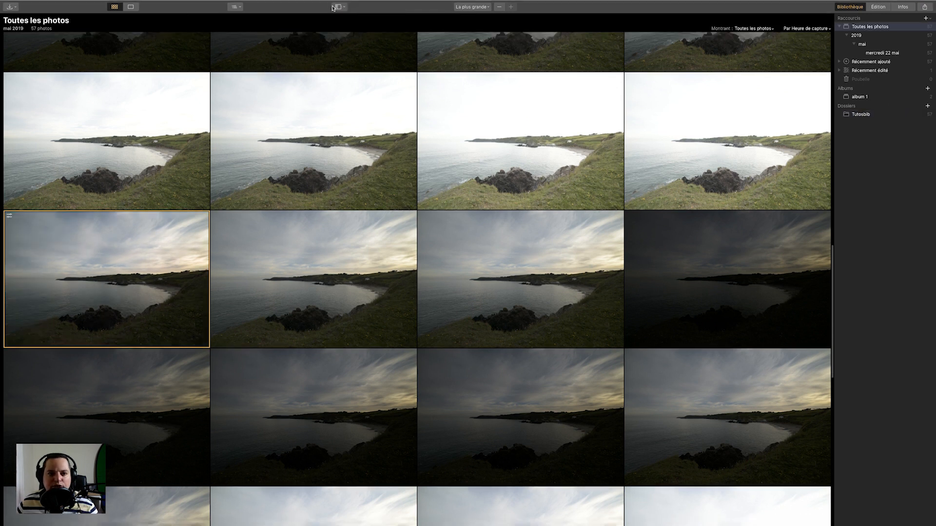
left_click(138, 8)
left_click(345, 7)
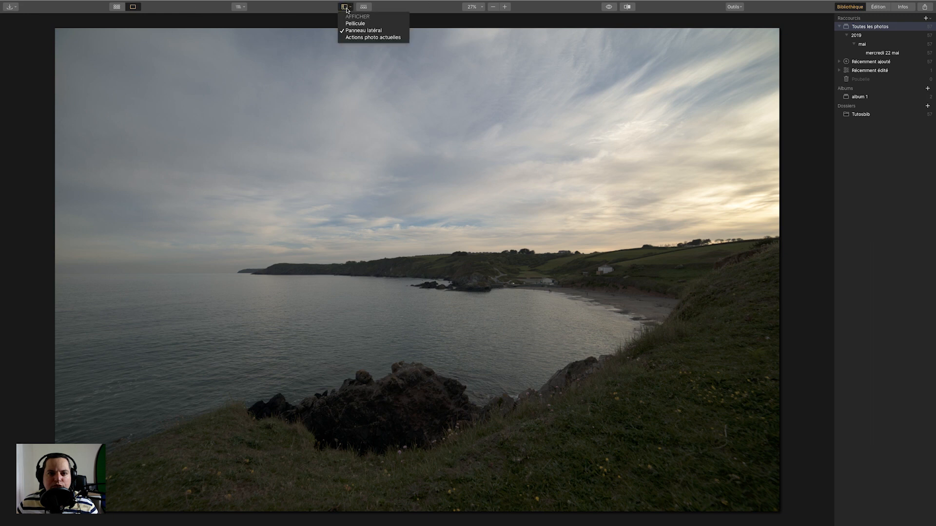
left_click(365, 37)
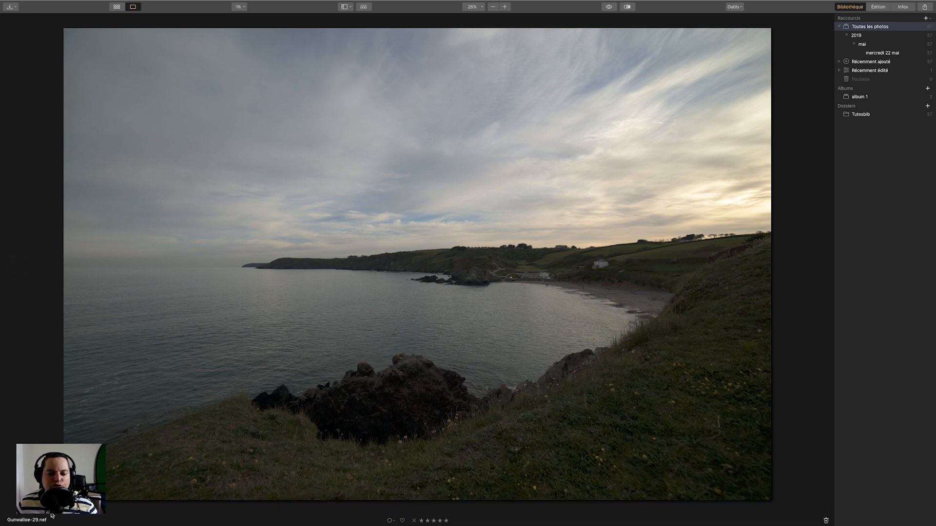
Select the duplicated photo and step through its neighbouring photos in single-image view.
left_click(117, 6)
left_click(376, 309)
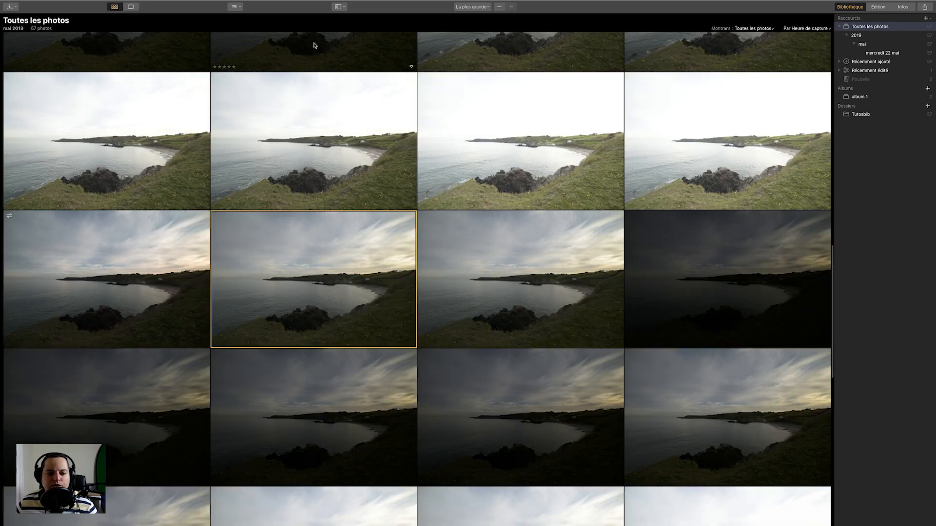
left_click(132, 6)
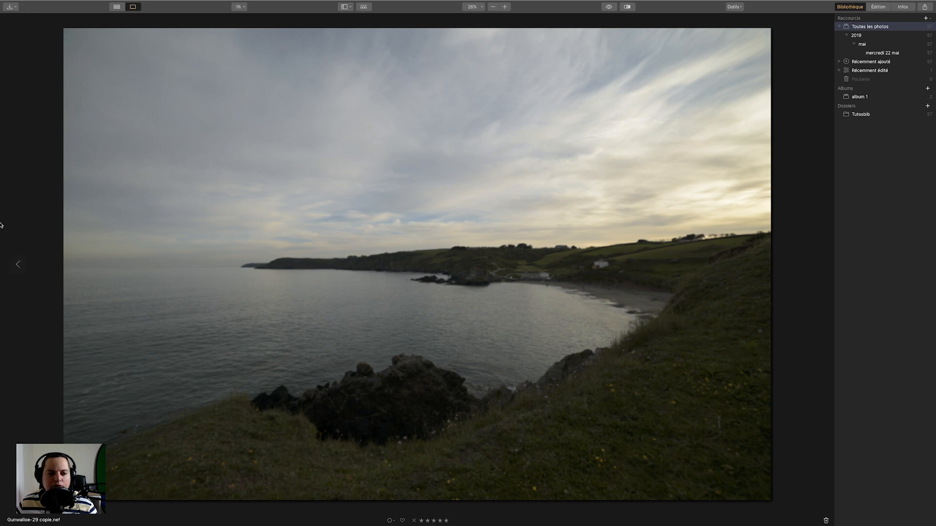
left_click(19, 266)
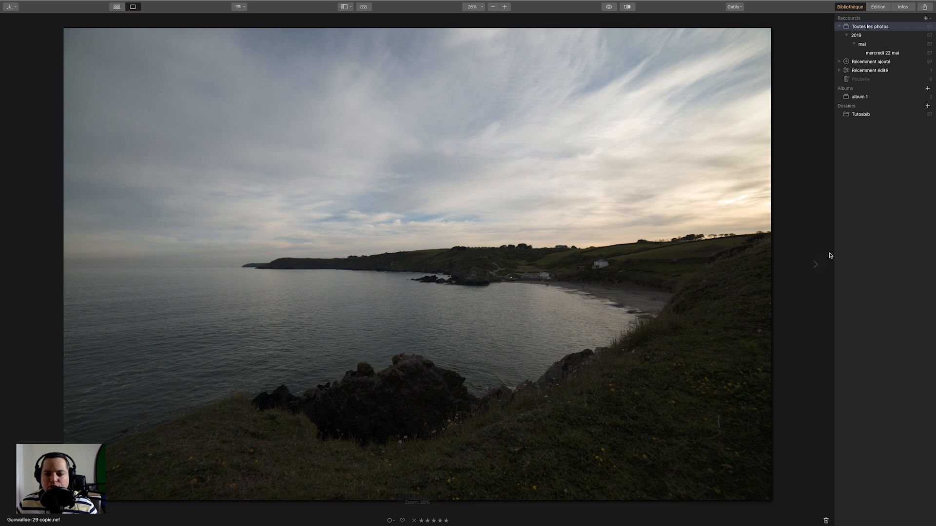
left_click(813, 268)
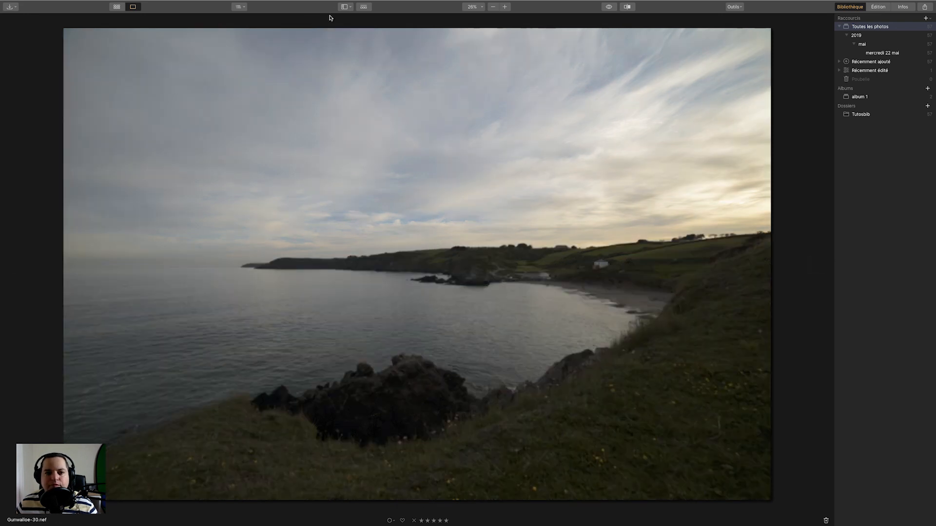
Review the display and sorting options, switching to gallery view and back to single-image view.
left_click(349, 8)
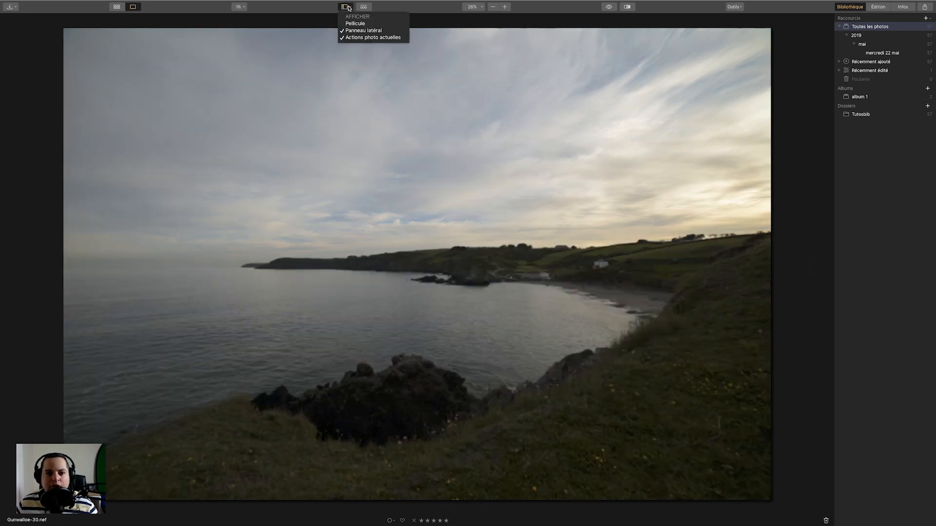
left_click(116, 8)
left_click(117, 7)
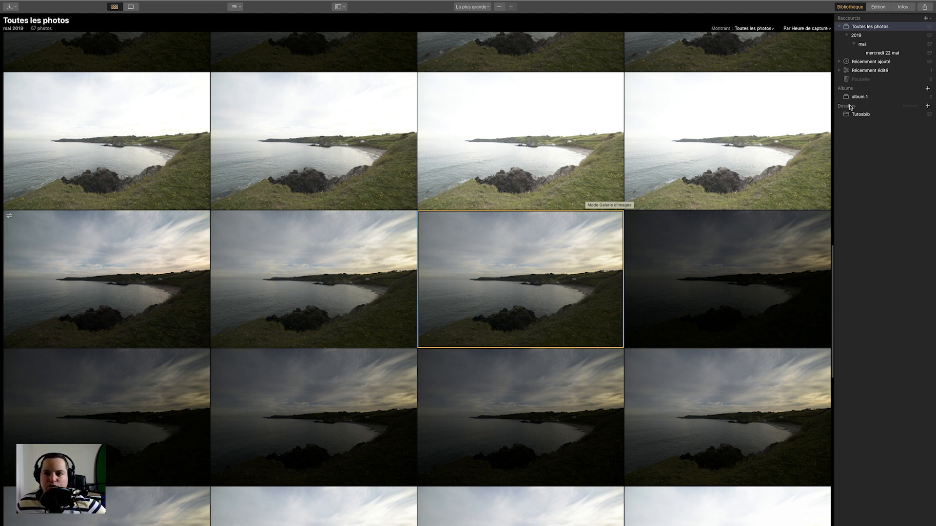
left_click(819, 31)
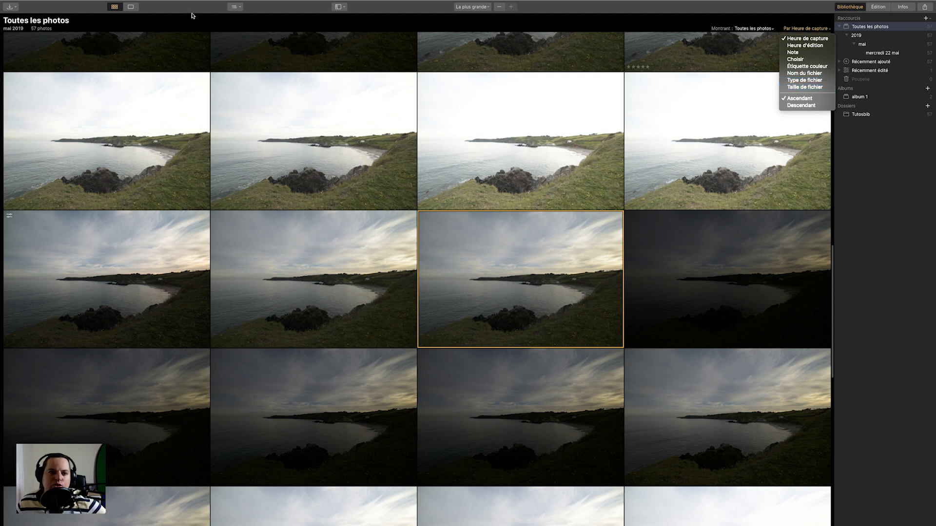
left_click(131, 9)
left_click(130, 8)
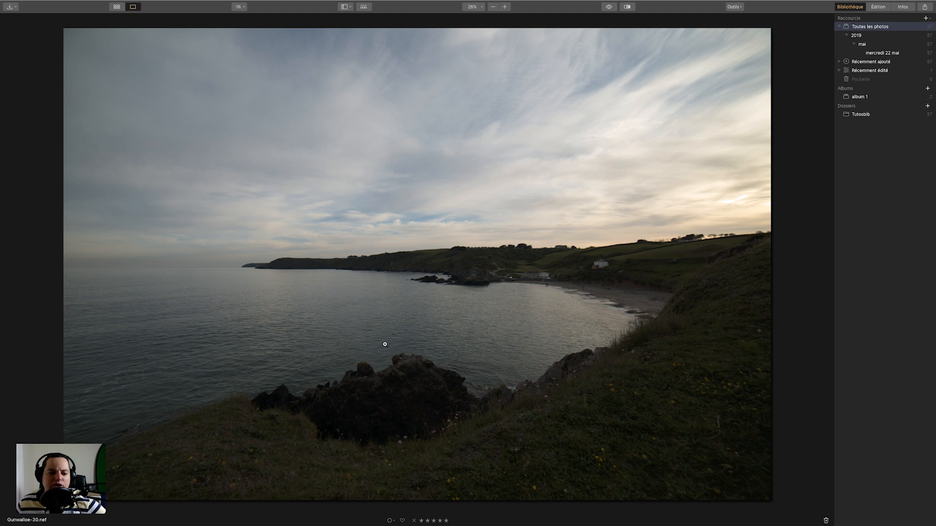
Apply colour labels to the current photo, trying red, yellow and green before settling on blue.
left_click(390, 521)
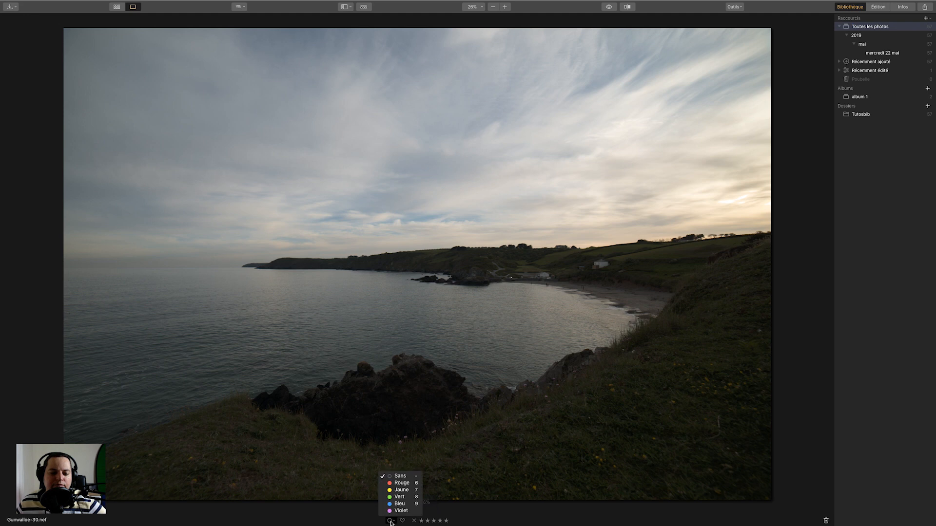
left_click(400, 483)
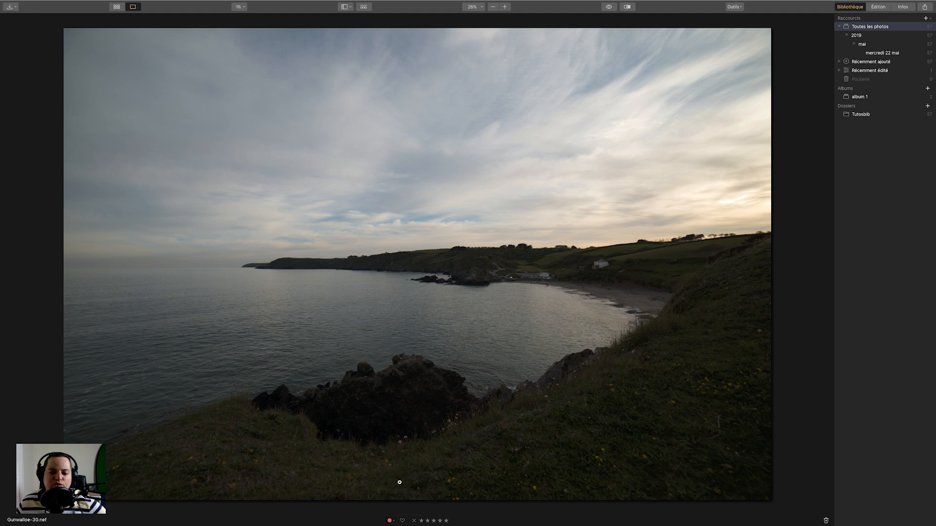
left_click(391, 521)
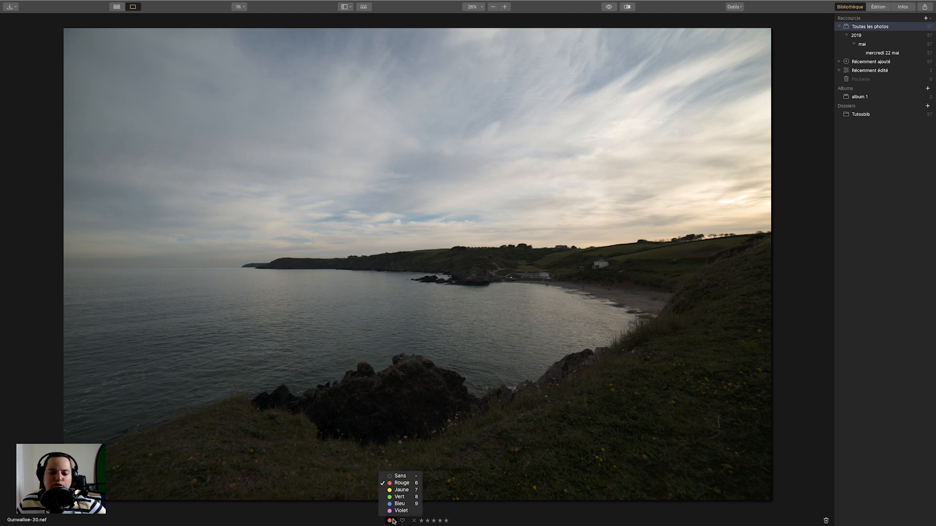
left_click(399, 490)
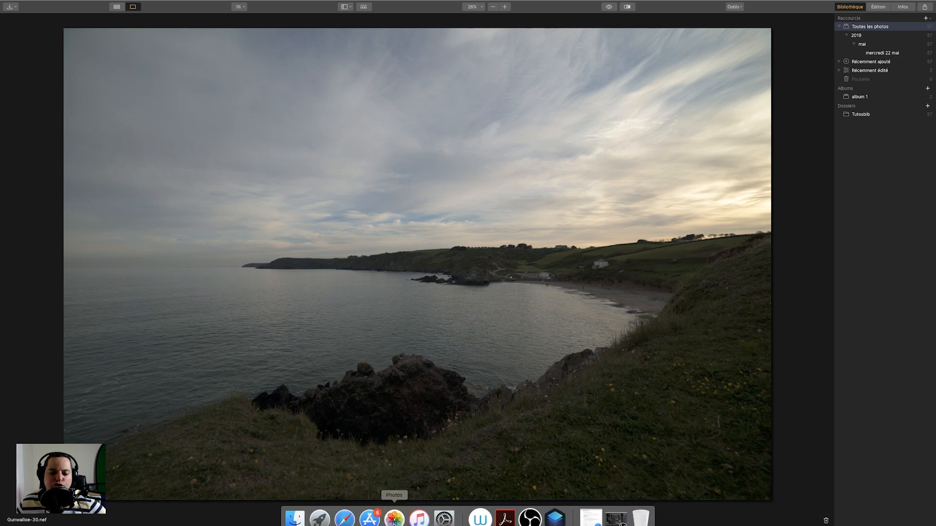
left_click(393, 521)
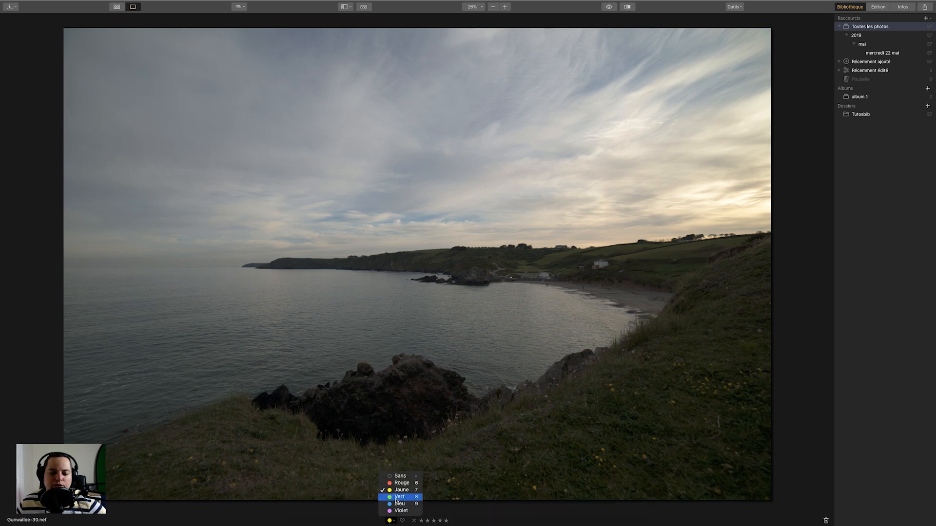
left_click(395, 498)
left_click(393, 522)
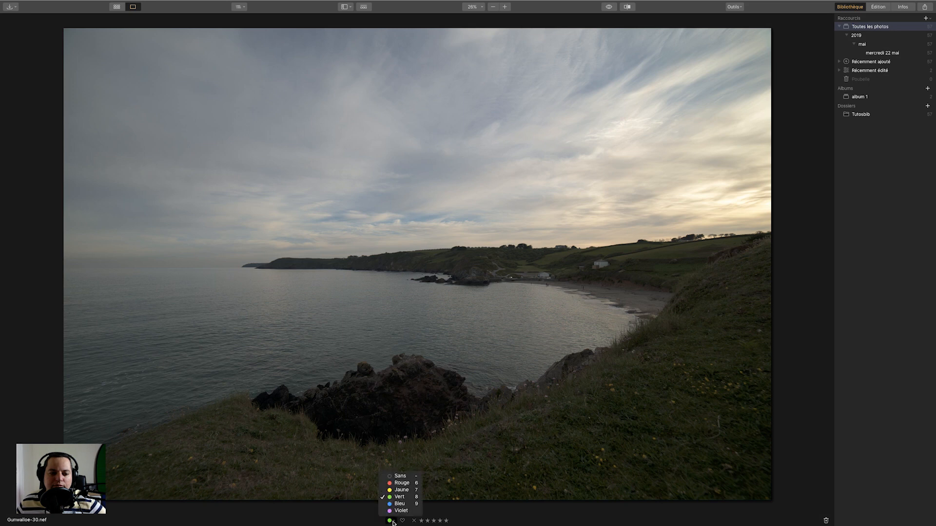
left_click(398, 506)
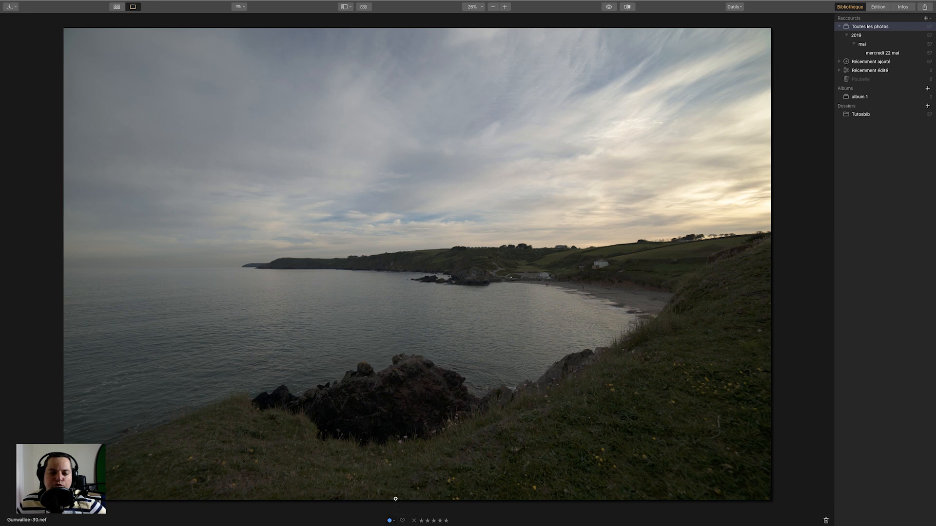
Switch to gallery view and filter the photos to show only blue-labelled ones.
left_click(116, 7)
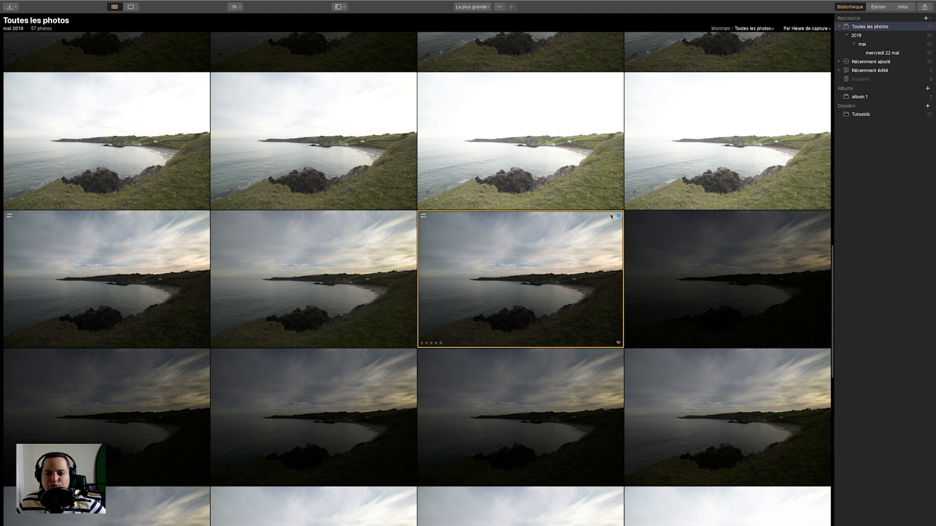
left_click(759, 29)
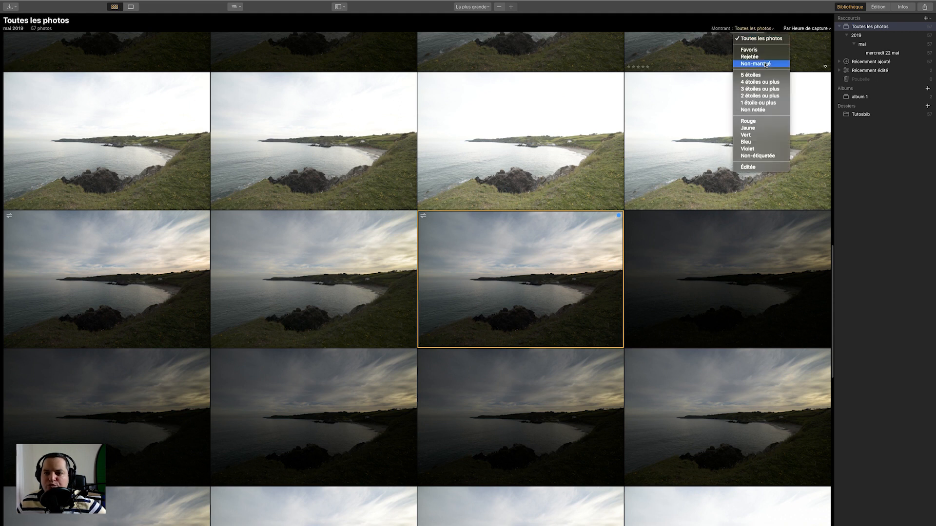
left_click(757, 145)
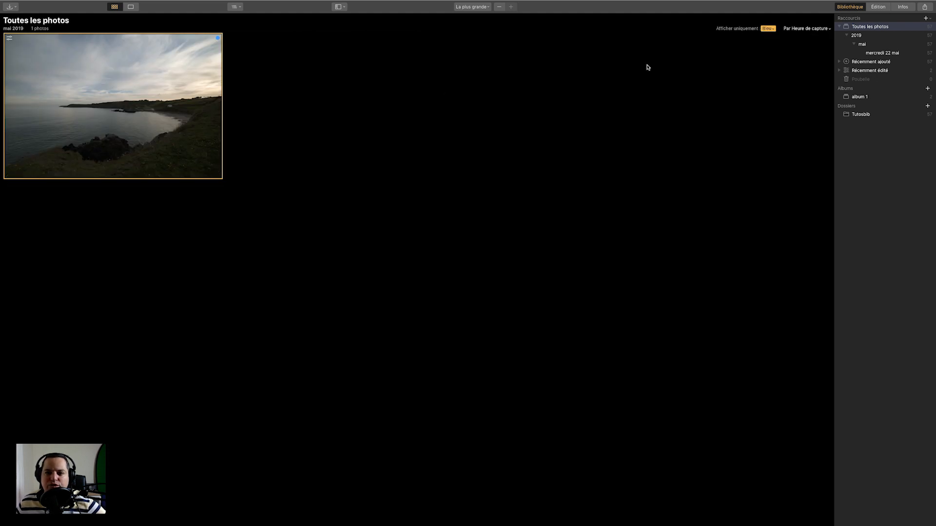
Reset the gallery filter to show all photos.
left_click(769, 29)
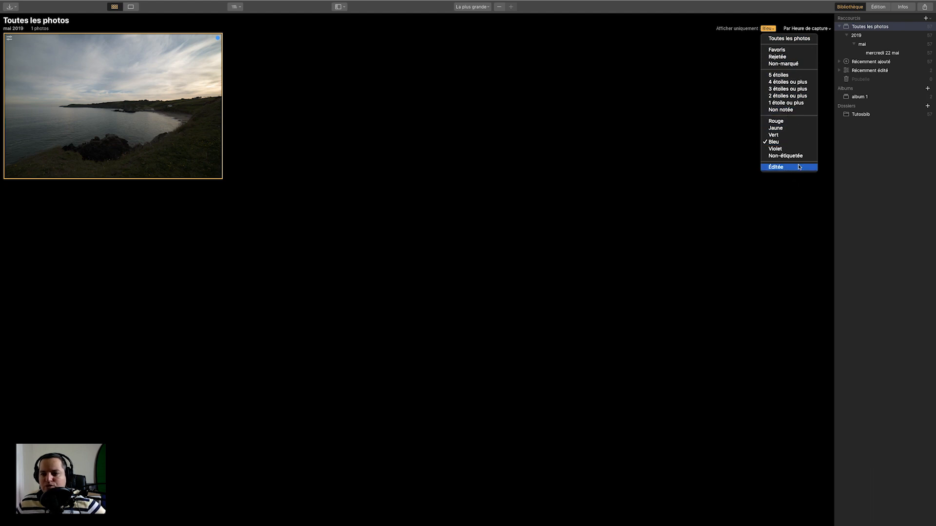
left_click(671, 71)
left_click(769, 28)
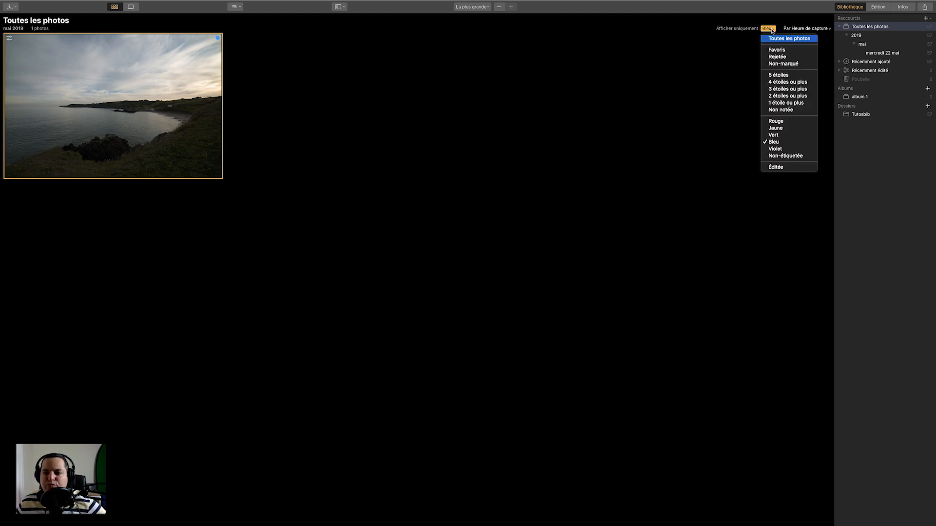
left_click(549, 84)
left_click(770, 29)
left_click(773, 39)
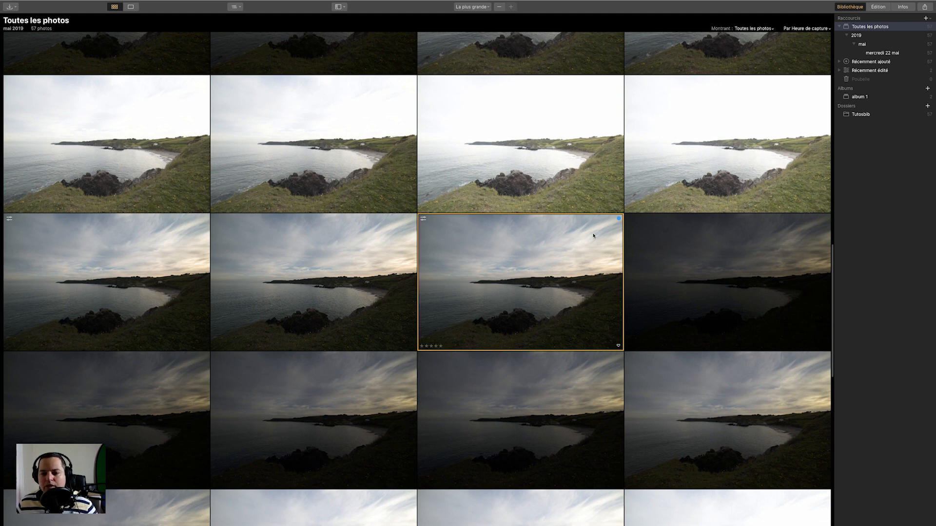
Check the current photo's colour label in single-image view.
left_click(130, 6)
left_click(394, 521)
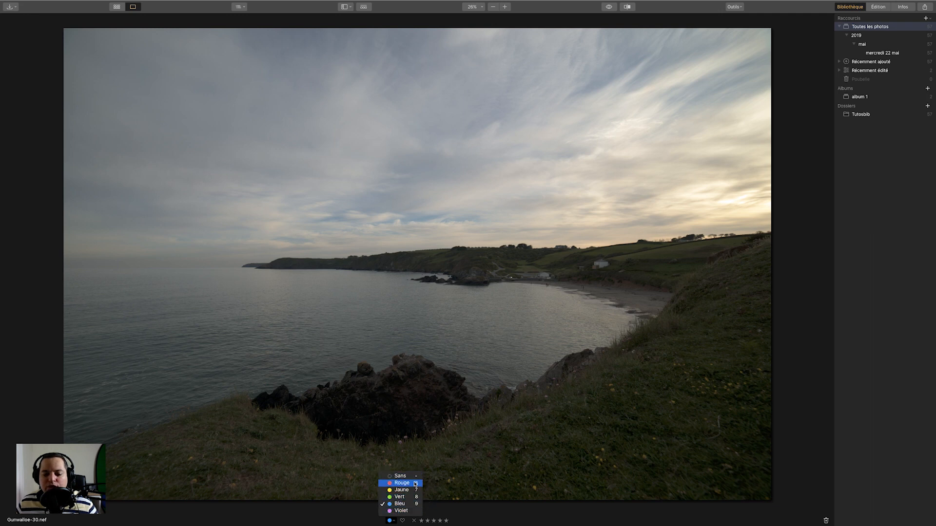
left_click(525, 516)
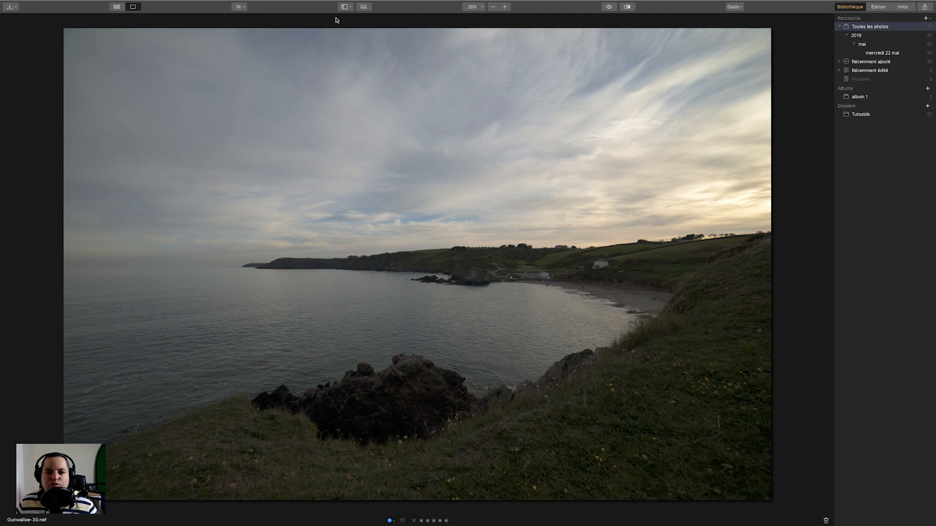
Select the duplicated photo in the gallery and give it a 5-star rating.
left_click(117, 7)
left_click(358, 278)
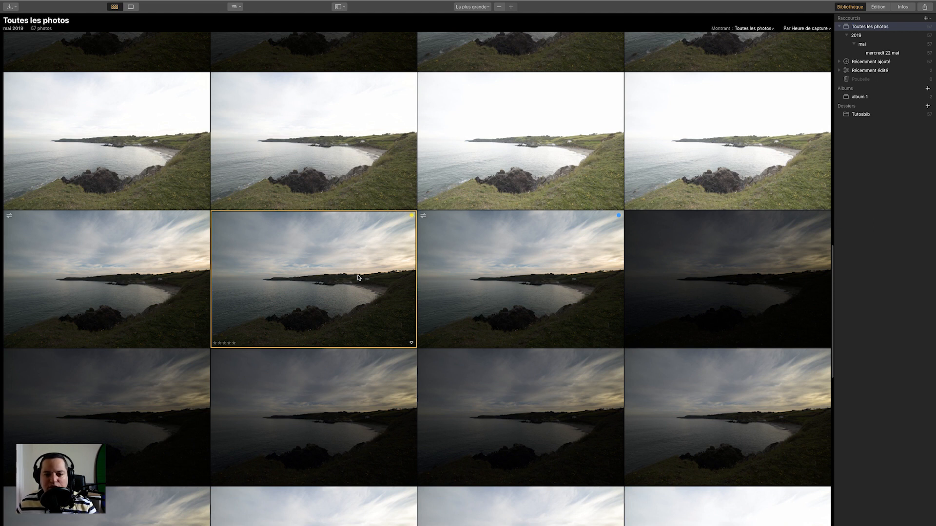
key("5")
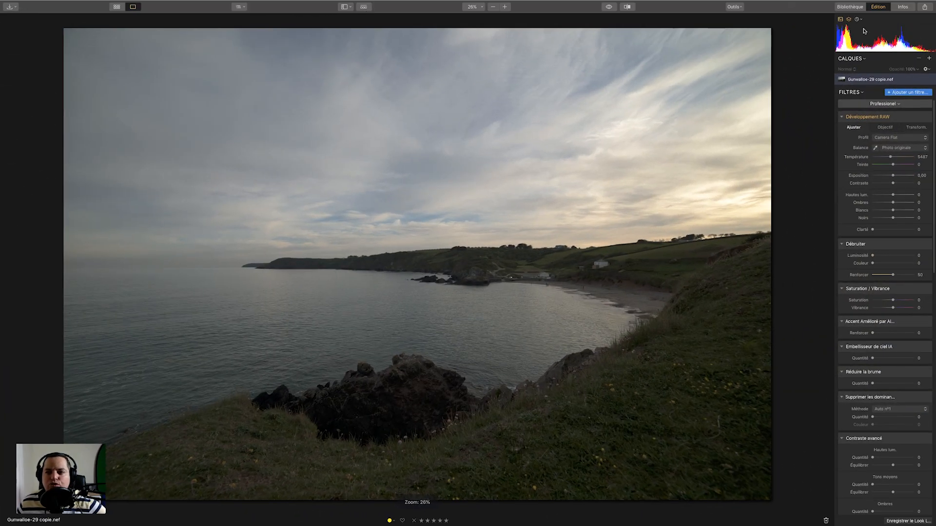
Show the filmstrip alongside the photo in the editing view.
left_click(346, 7)
left_click(358, 25)
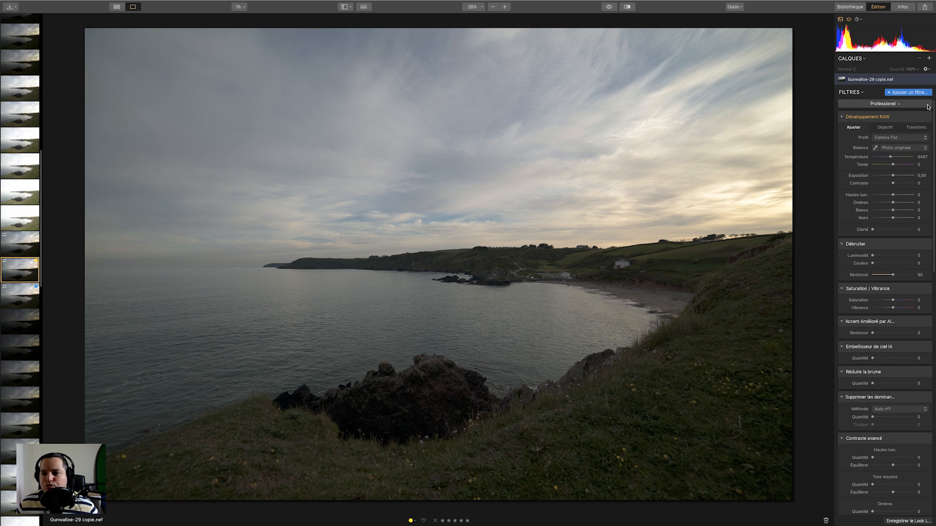
Close the Professional filter workspace for the duplicated photo.
left_click(899, 106)
left_click(872, 114)
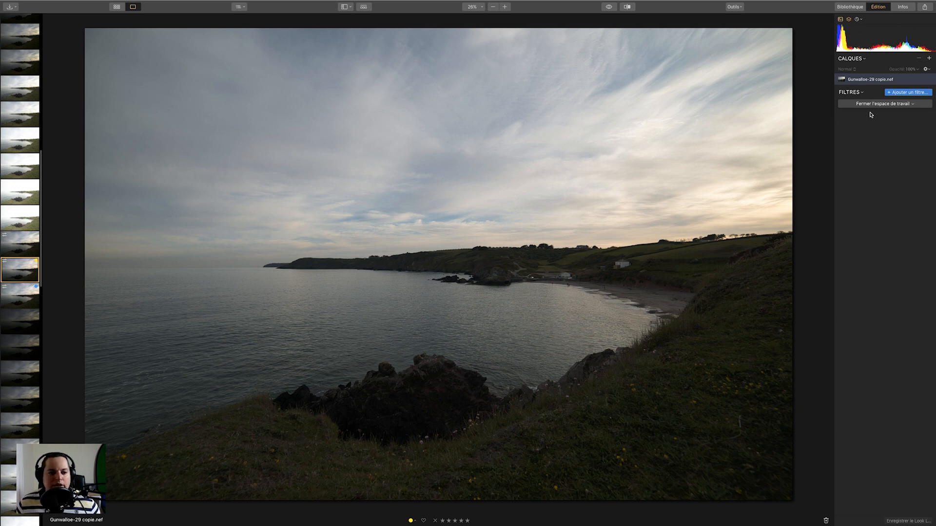
Step through the filmstrip to Gunwalloe-1 and close its filter workspace.
left_click(30, 245)
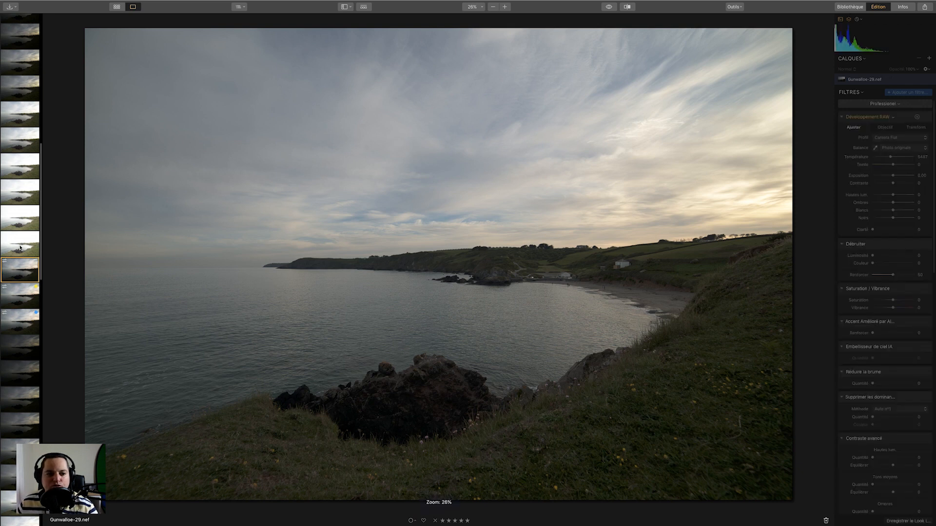
left_click(20, 248)
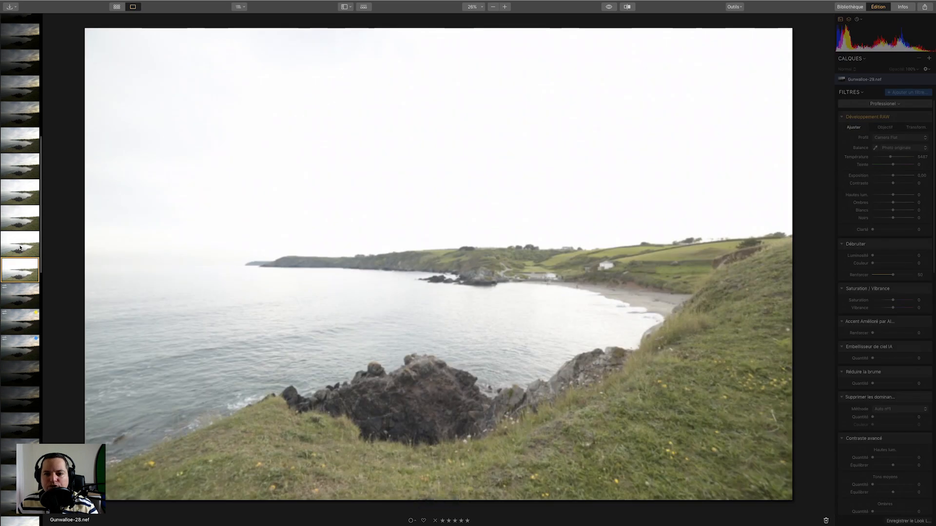
scroll(20, 219, "up", 5)
left_click(26, 27)
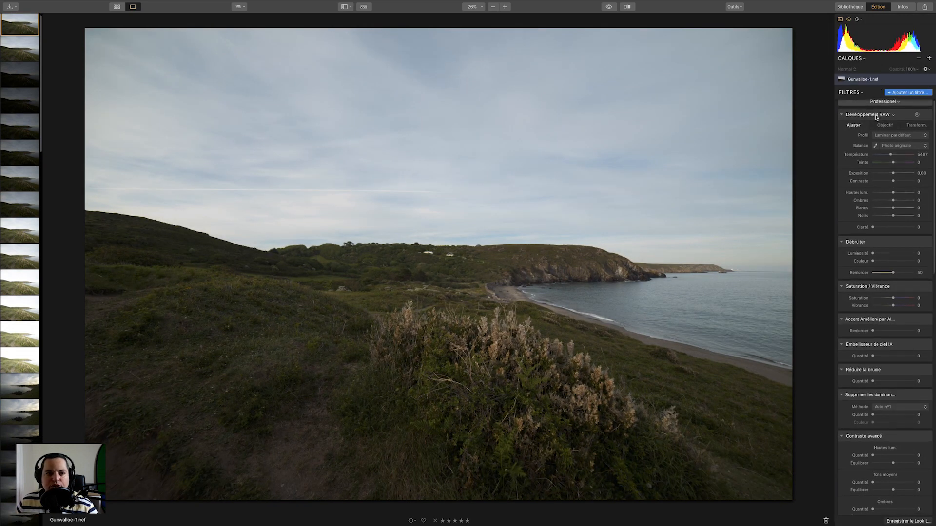
left_click(882, 102)
left_click(850, 115)
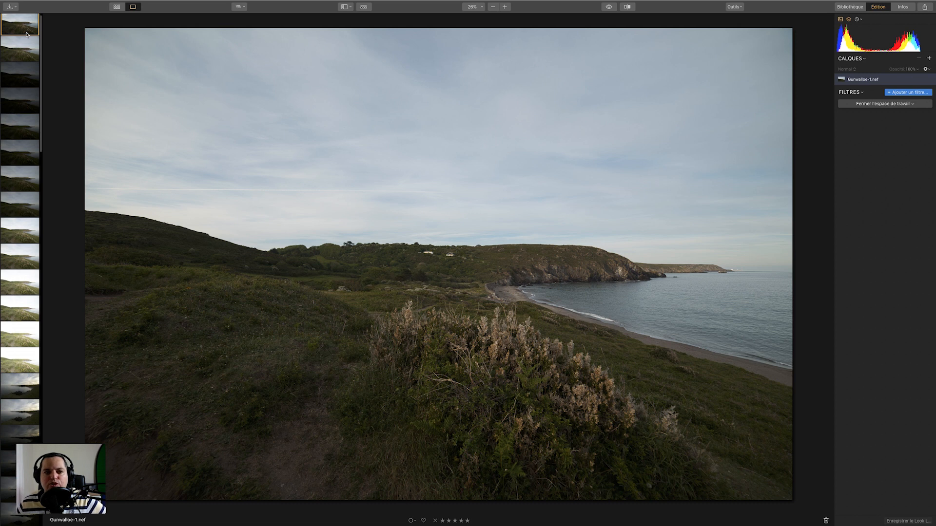
Open Gunwalloe-10 from the filmstrip and zoom to 100% on the distant headland, then back out.
left_click(26, 232)
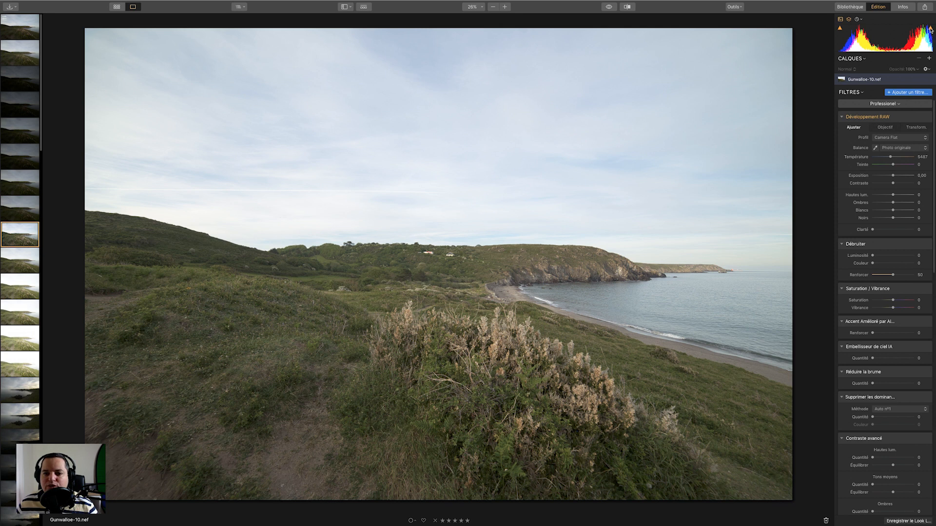
left_click(432, 254)
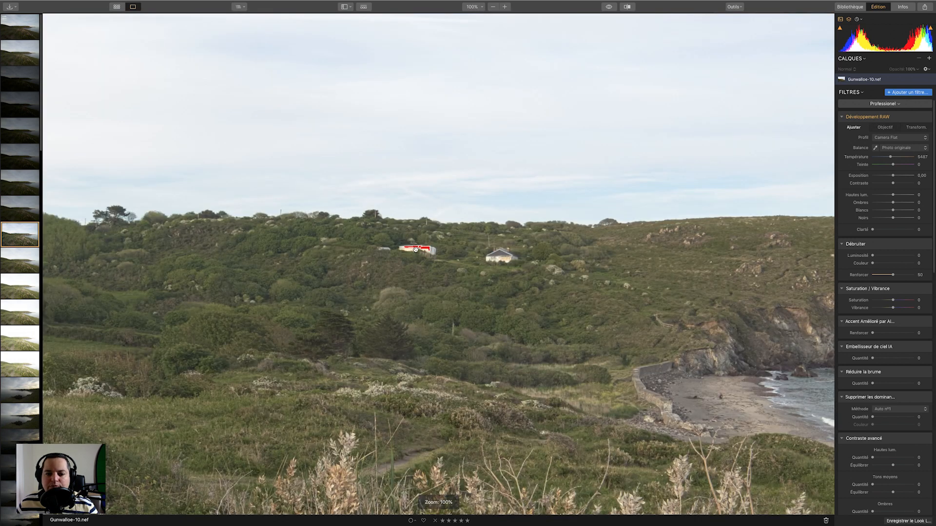
left_click(431, 254)
left_click(424, 250)
left_click(467, 263)
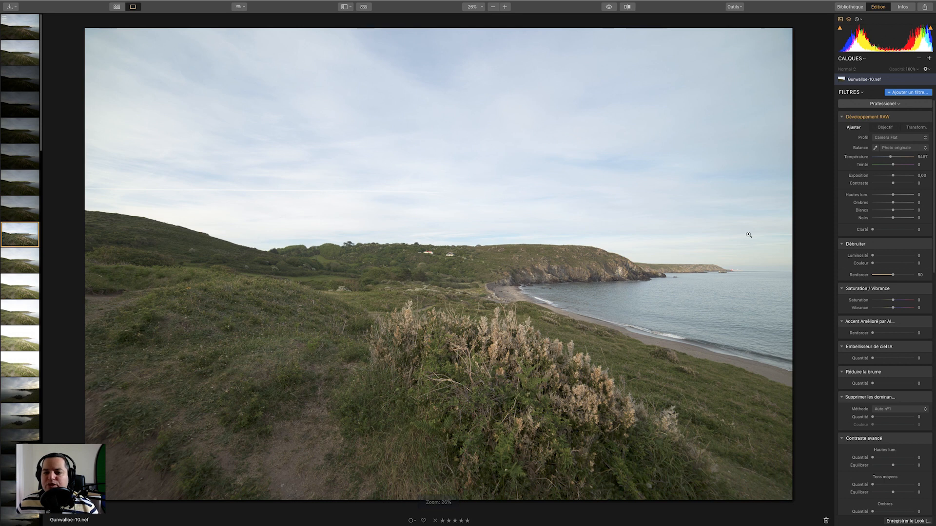
left_click(741, 263)
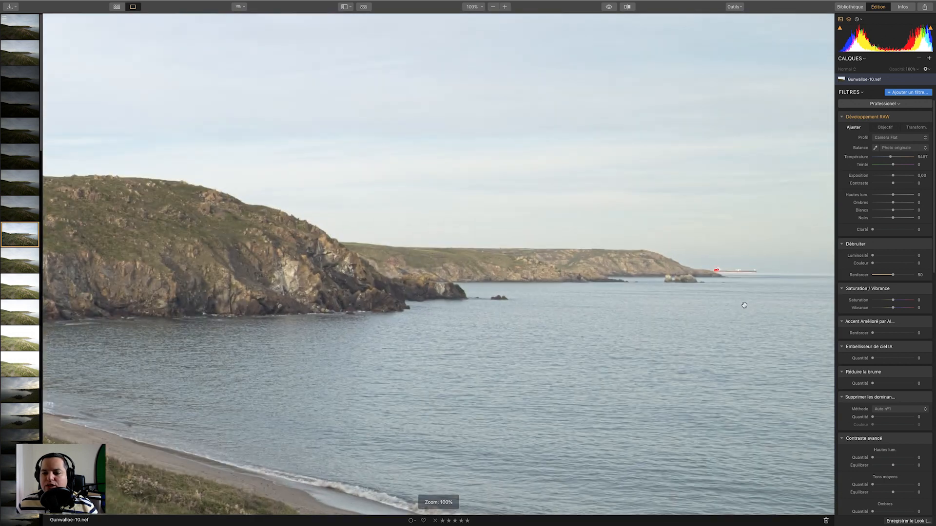
left_click(726, 274)
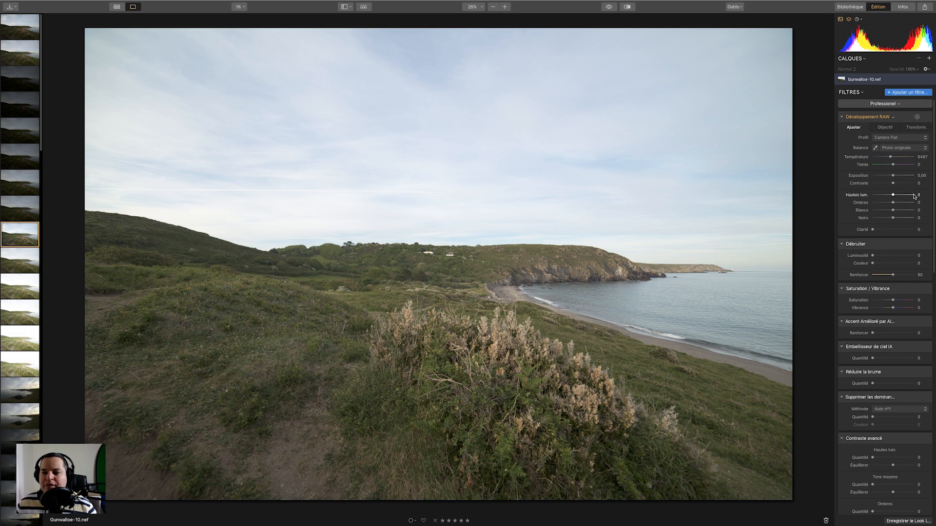
Close the filter workspace for Gunwalloe-10, then open and close the filter catalogue.
left_click(898, 104)
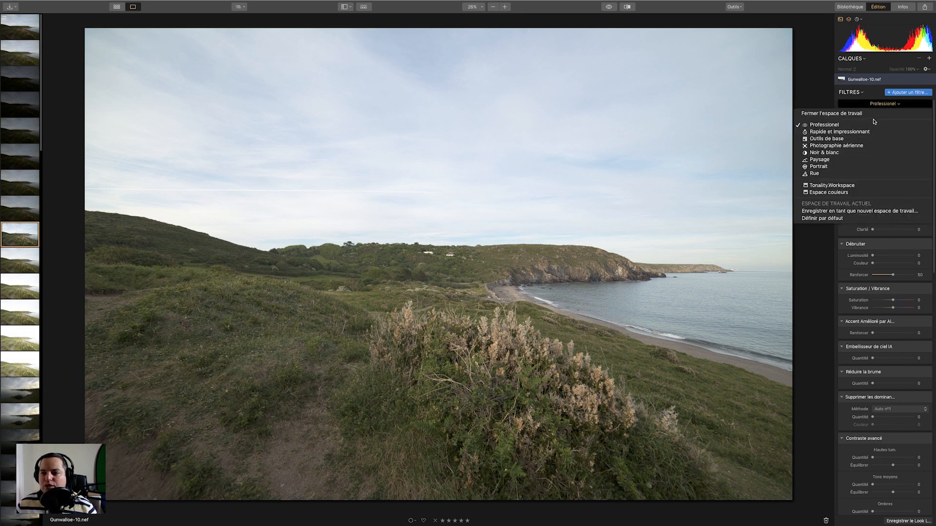
left_click(875, 115)
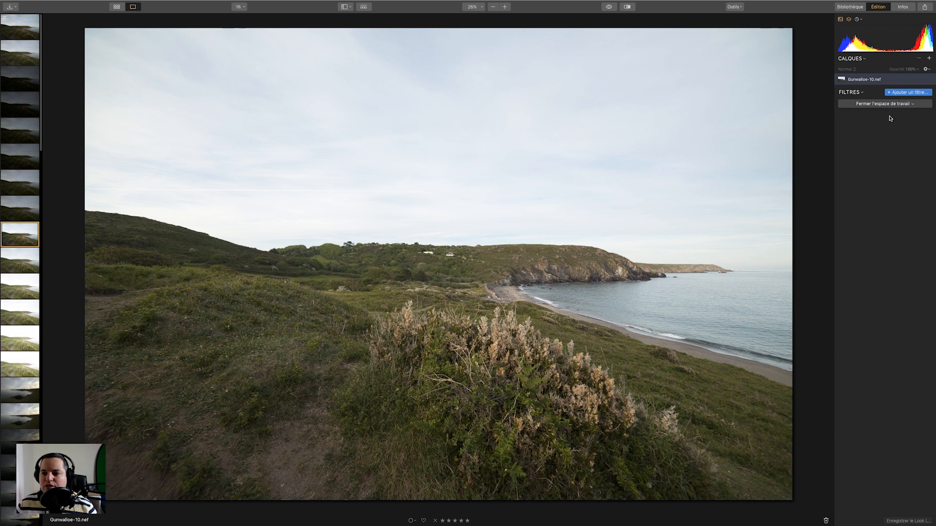
left_click(913, 94)
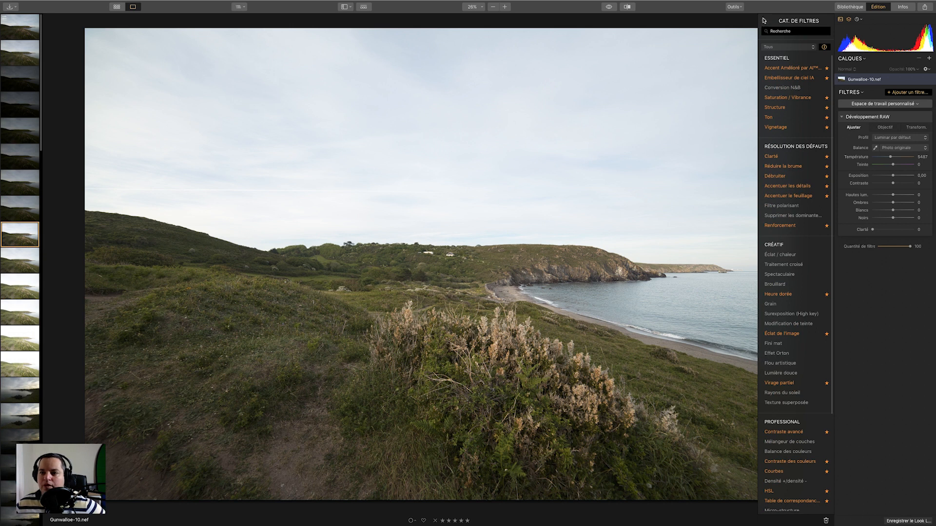
left_click(764, 20)
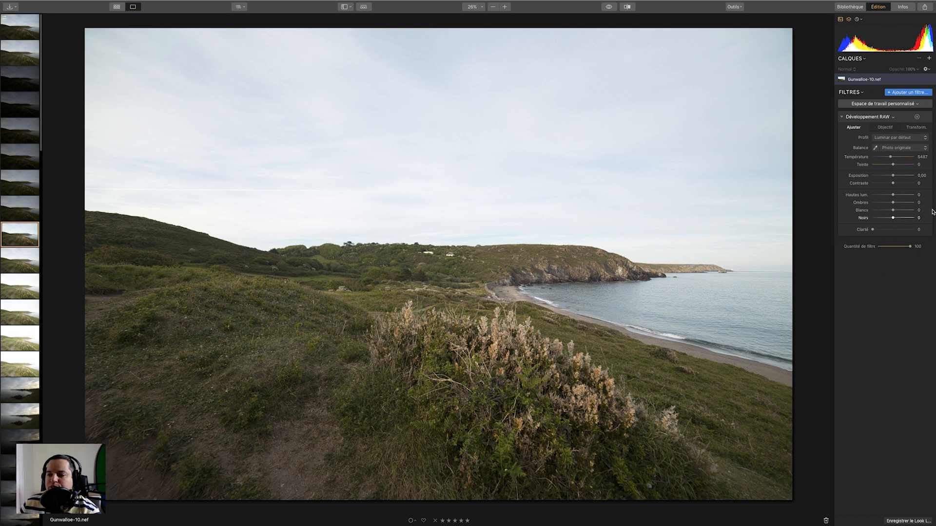
Try the Camera Flat and Camera Neutral RAW profiles, then return to the Luminar par défaut profile.
left_click(925, 138)
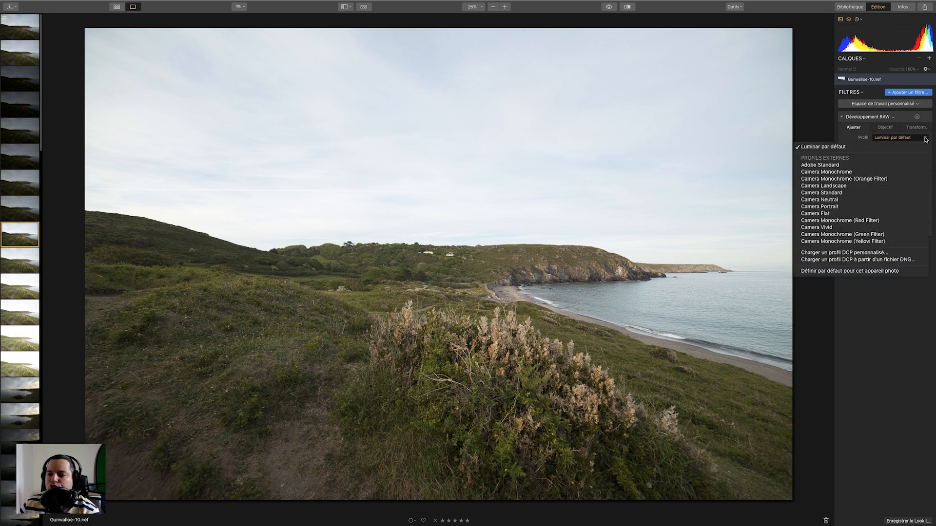
left_click(851, 214)
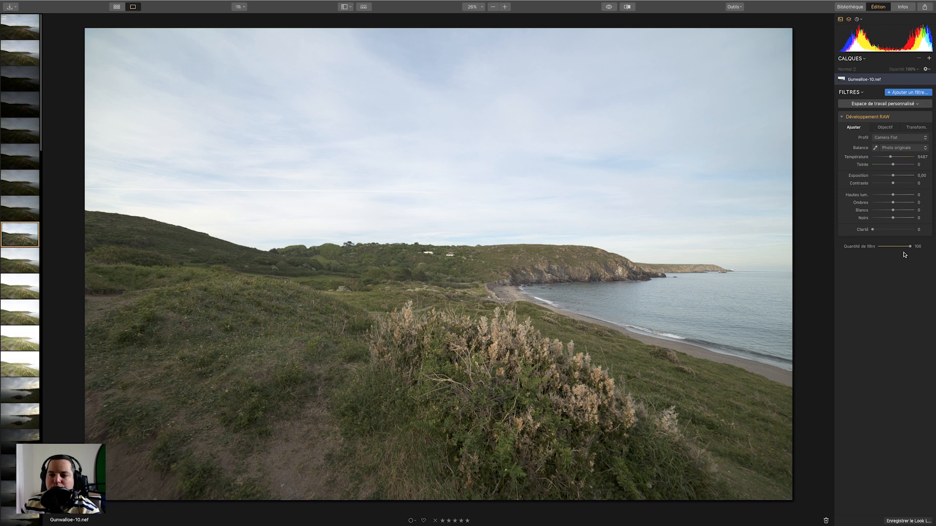
left_click(922, 139)
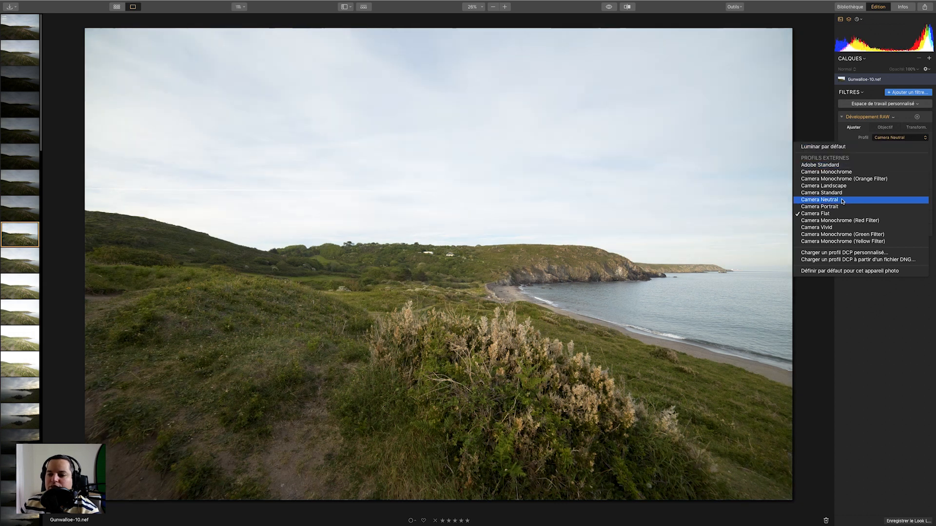
left_click(841, 201)
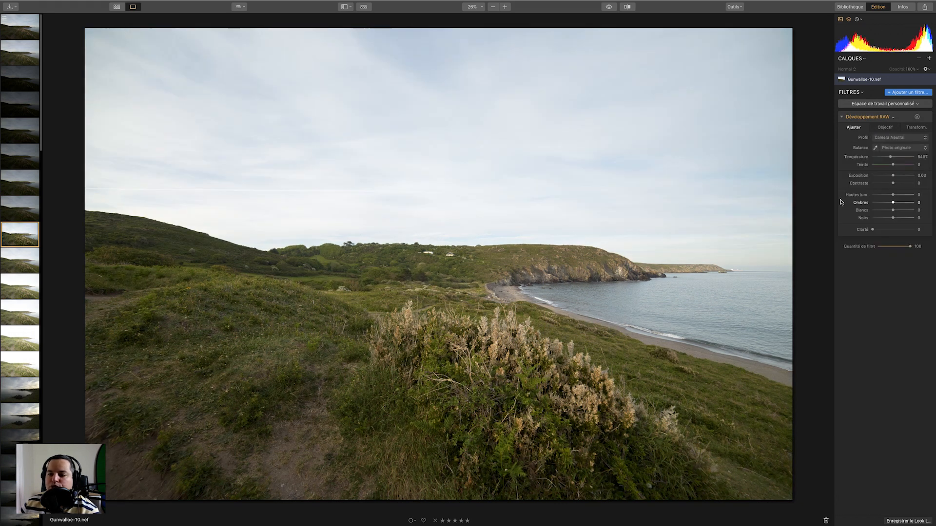
left_click(926, 139)
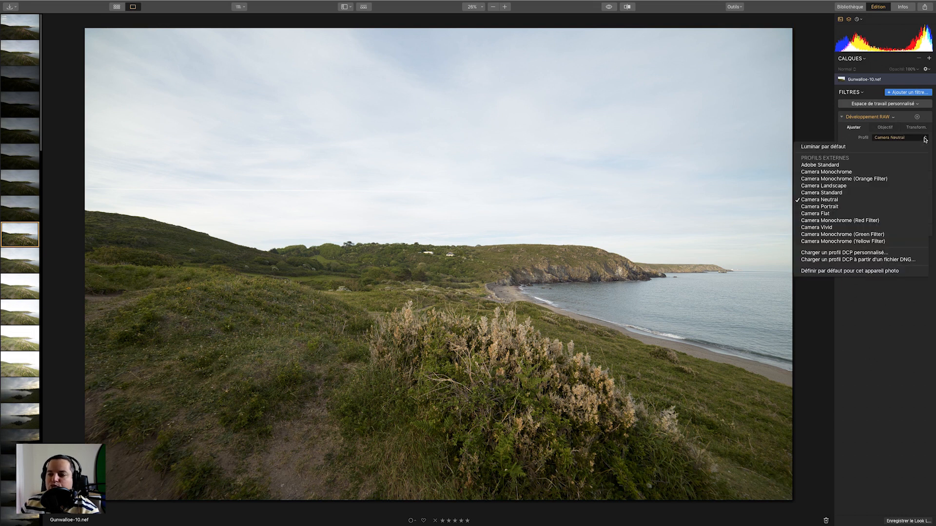
left_click(853, 146)
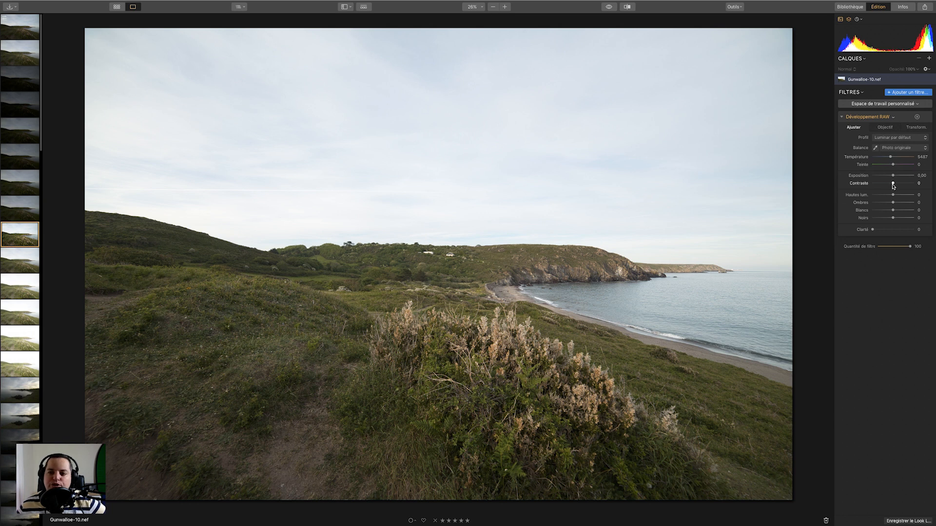
Lower the RAW Development contrast to -58, resetting and retrying the slider along the way.
left_click_drag(894, 185, 879, 184)
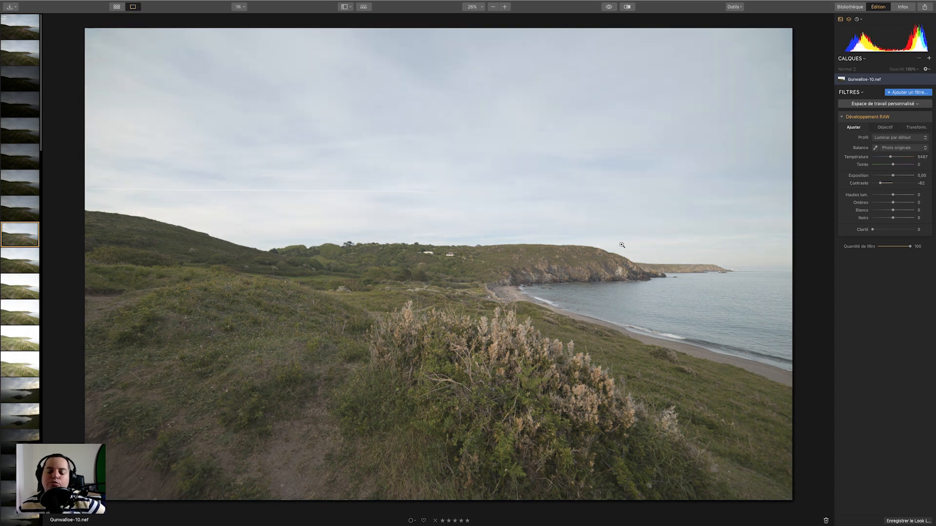
double_click(863, 184)
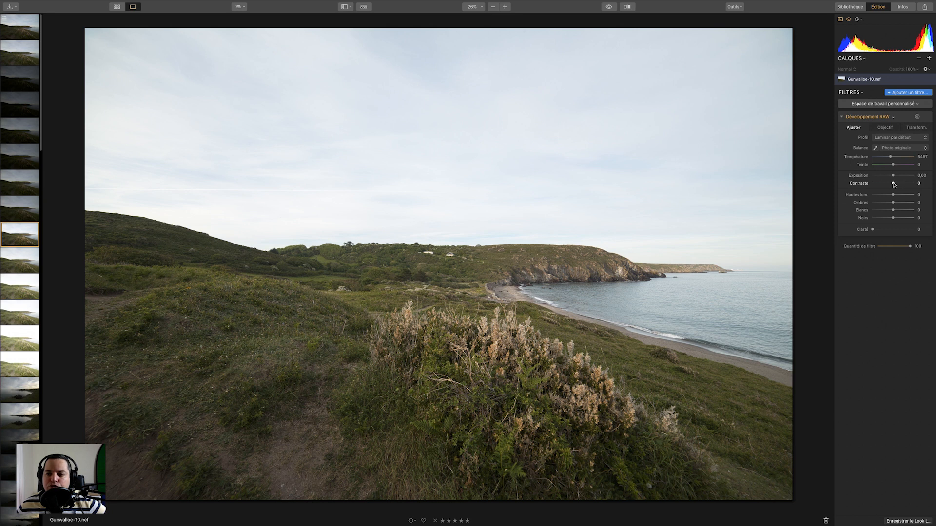
left_click_drag(894, 183, 879, 183)
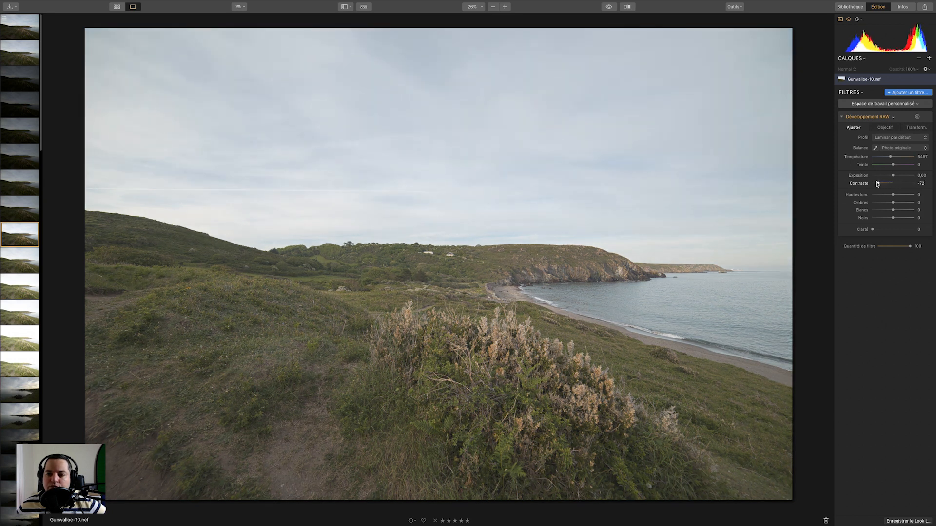
double_click(859, 184)
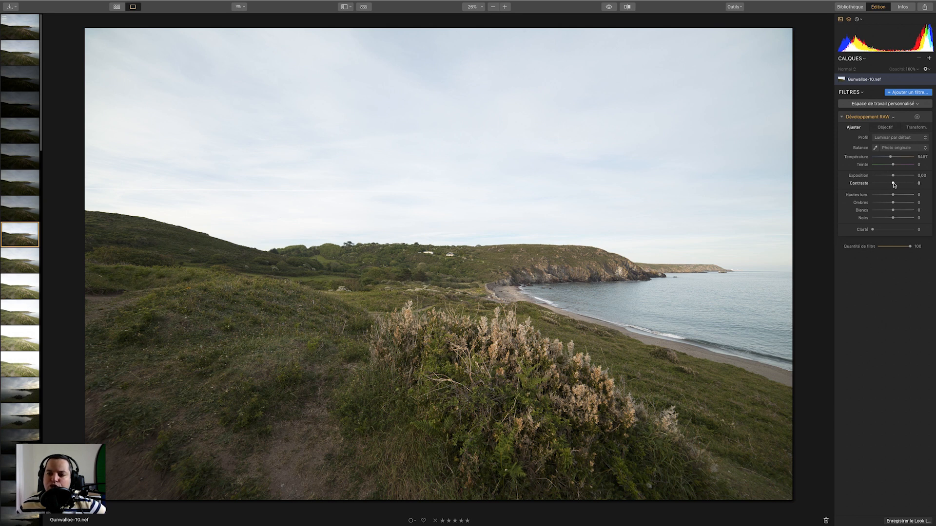
left_click_drag(893, 184, 881, 184)
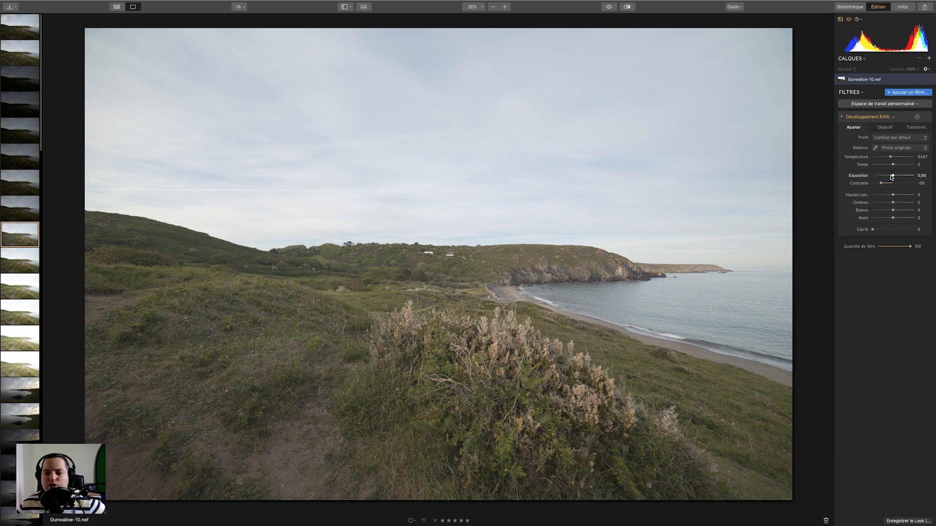
Add a Saturation / Vibrance filter and set its saturation to -28.
left_click(908, 93)
left_click(805, 98)
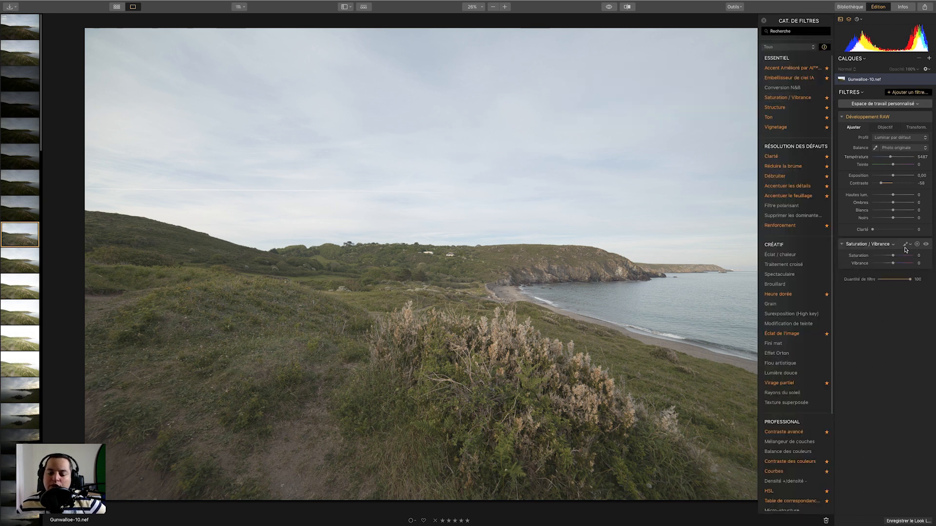
left_click_drag(894, 255, 887, 257)
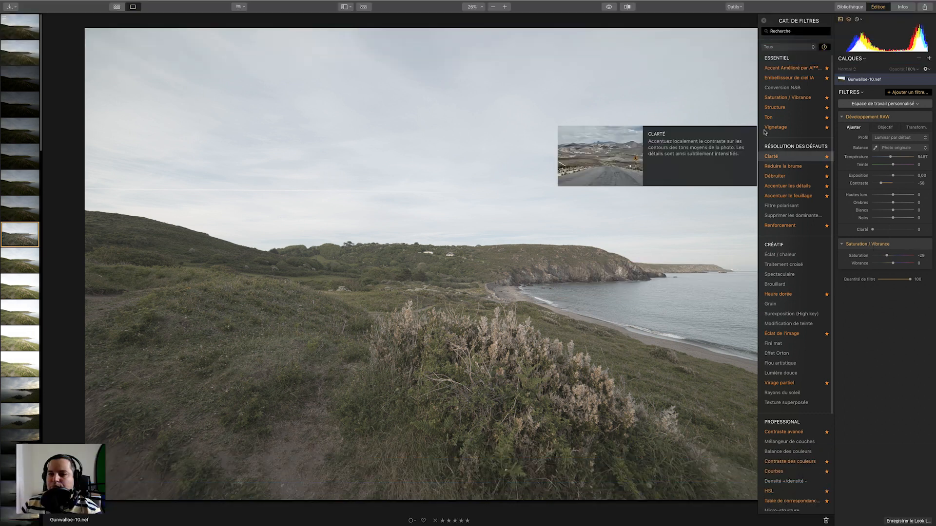
Toggle the before/after preview repeatedly to compare the edited photo with the original.
left_click(609, 9)
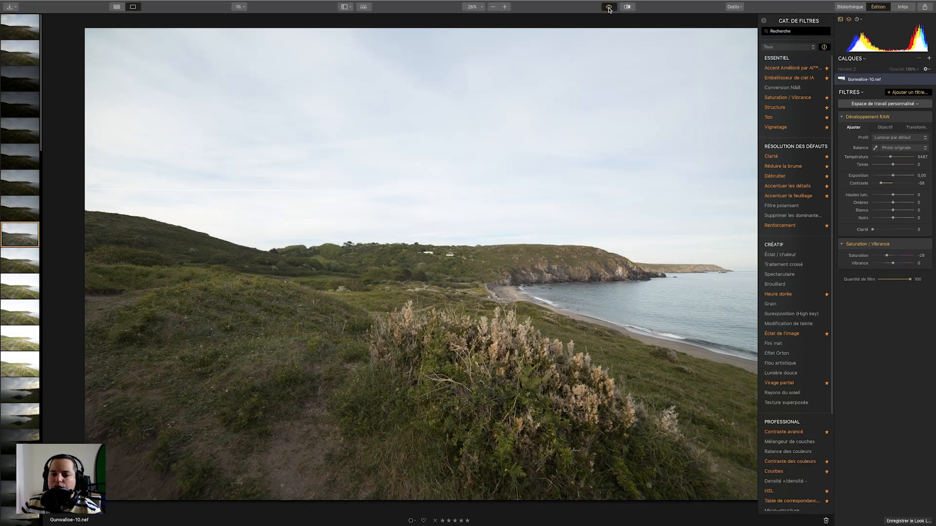
left_click(609, 9)
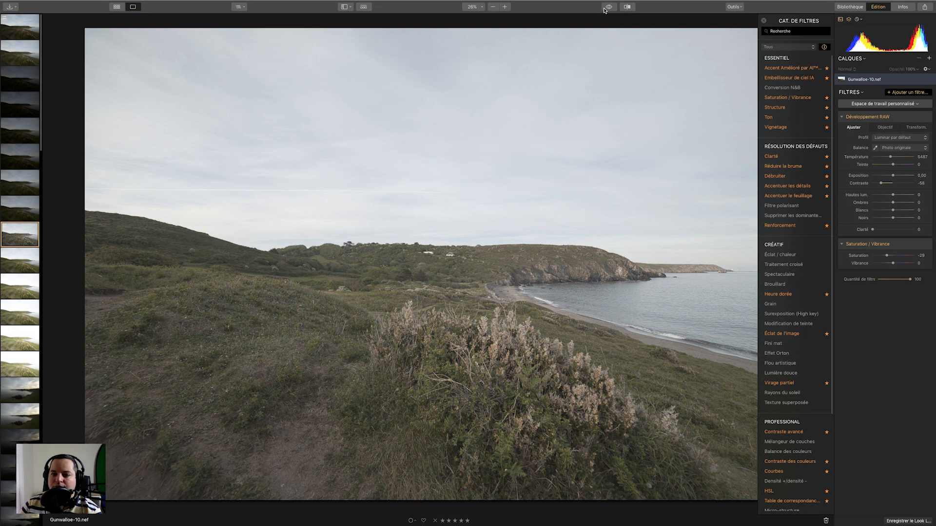
left_click(608, 8)
left_click(608, 8)
left_click(609, 8)
left_click(609, 9)
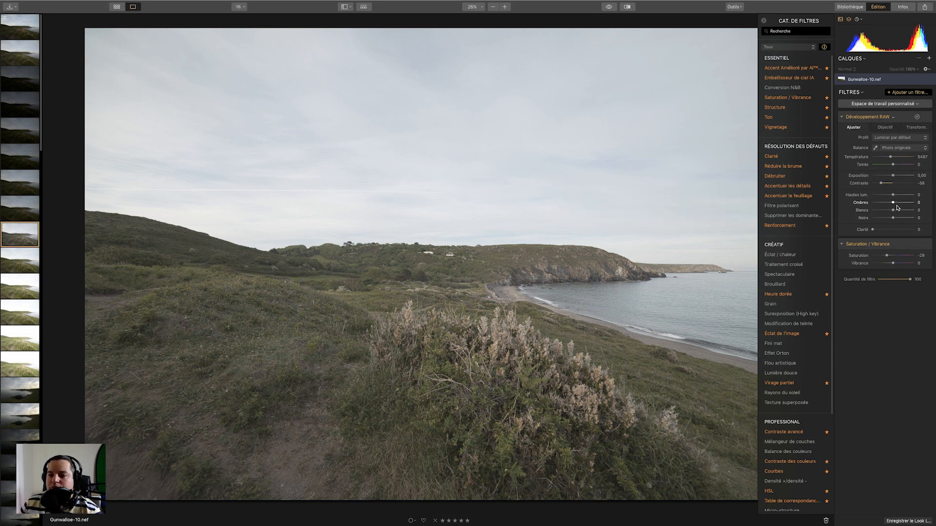
Set highlights to -48, shadows to 27, whites to 43 and blacks to -55 in RAW Development.
left_click_drag(896, 204, 883, 195)
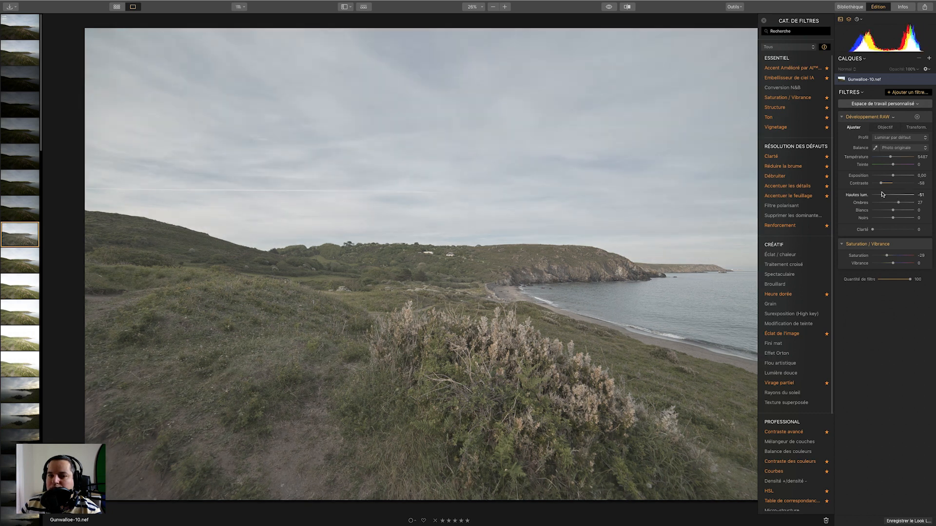
mouse_move(893, 210)
left_mouse_down()
mouse_move(901, 210)
mouse_move(880, 219)
left_mouse_up()
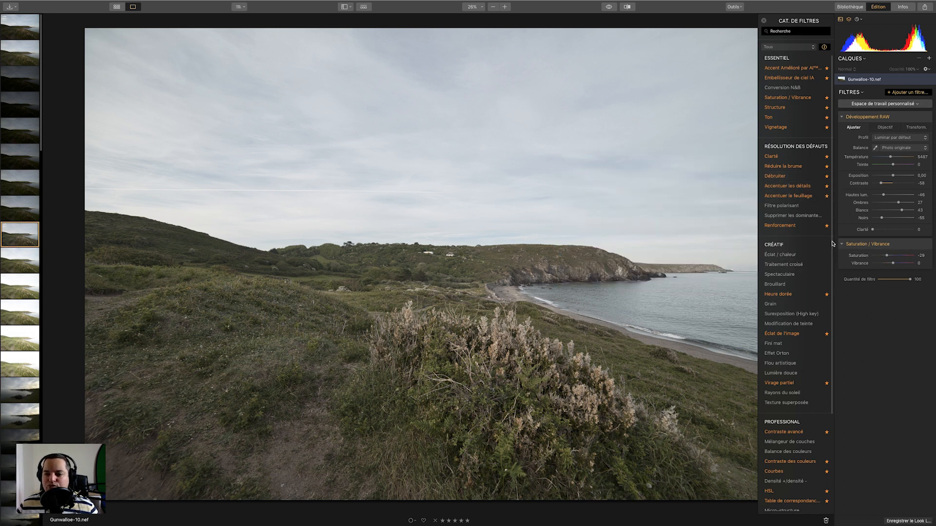
Try raising the vibrance to 45, then reset it to 0.
scroll(828, 293, "down", 5)
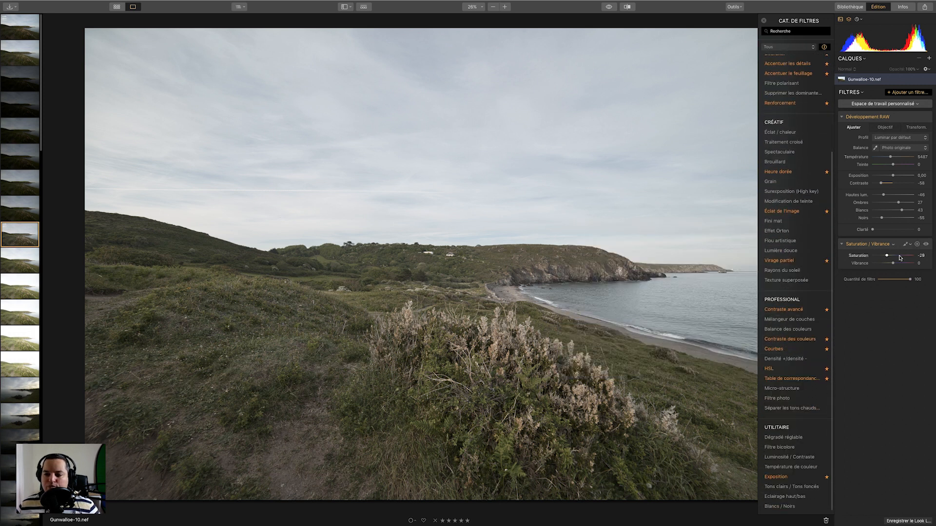
left_click_drag(894, 263, 902, 268)
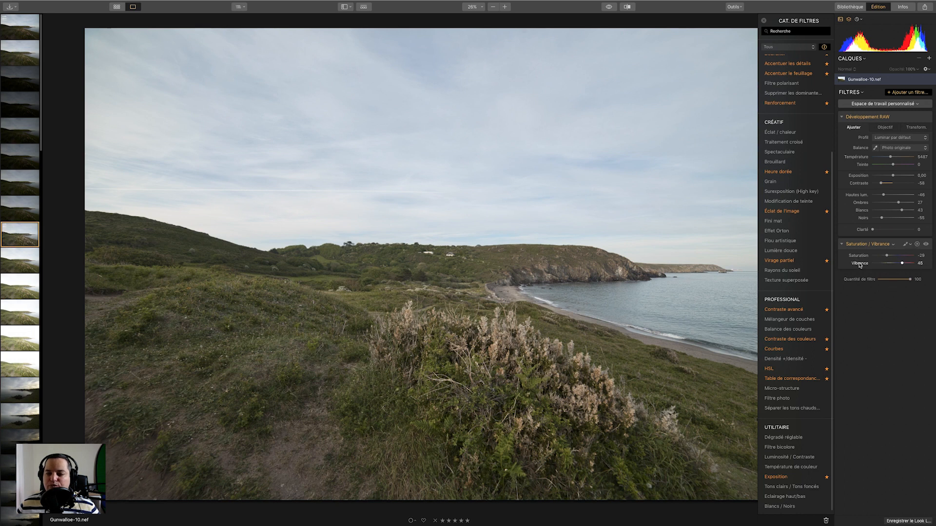
mouse_move(832, 305)
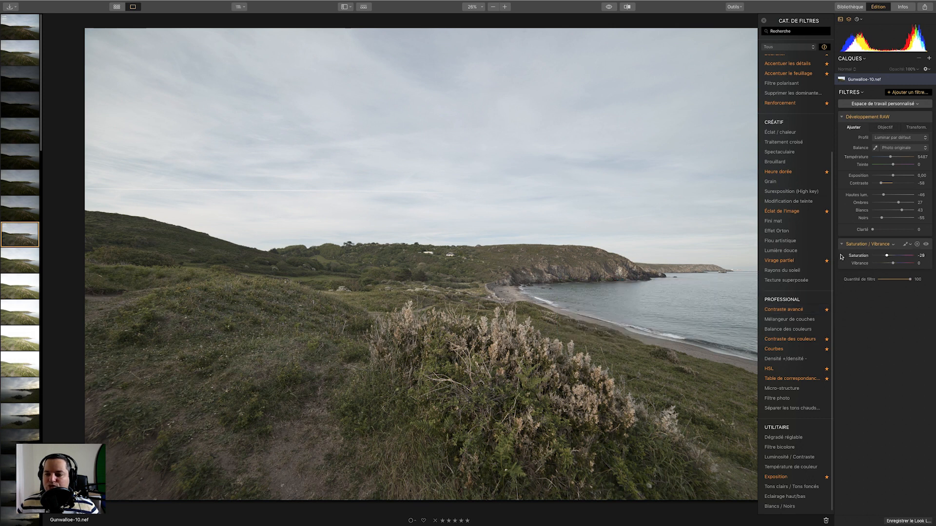
mouse_move(833, 253)
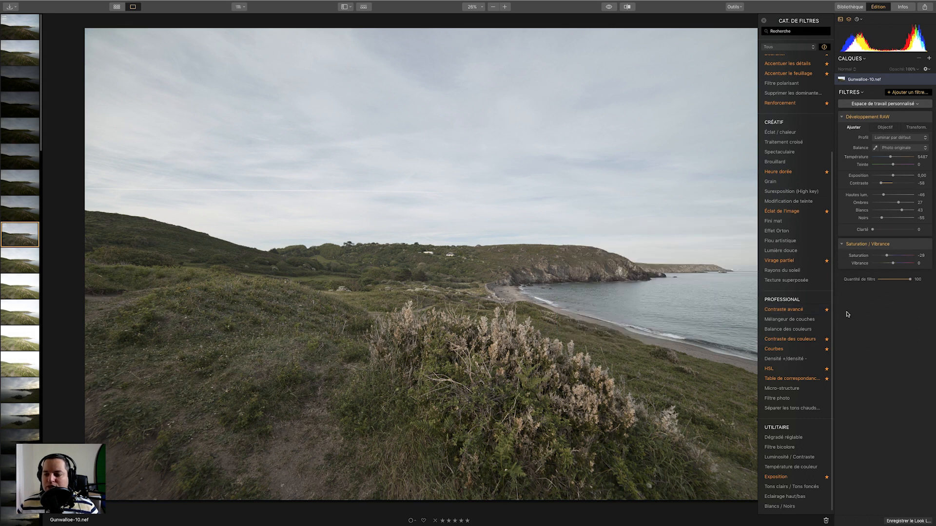
Add an HSL filter and set the Vert saturation to 43 and the Bleu saturation to 46.
left_click(785, 370)
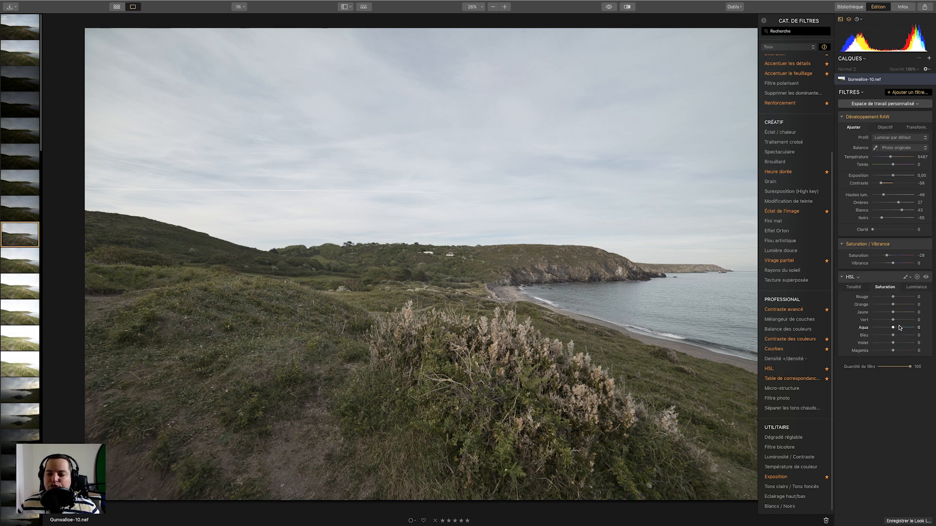
left_click_drag(893, 321, 905, 322)
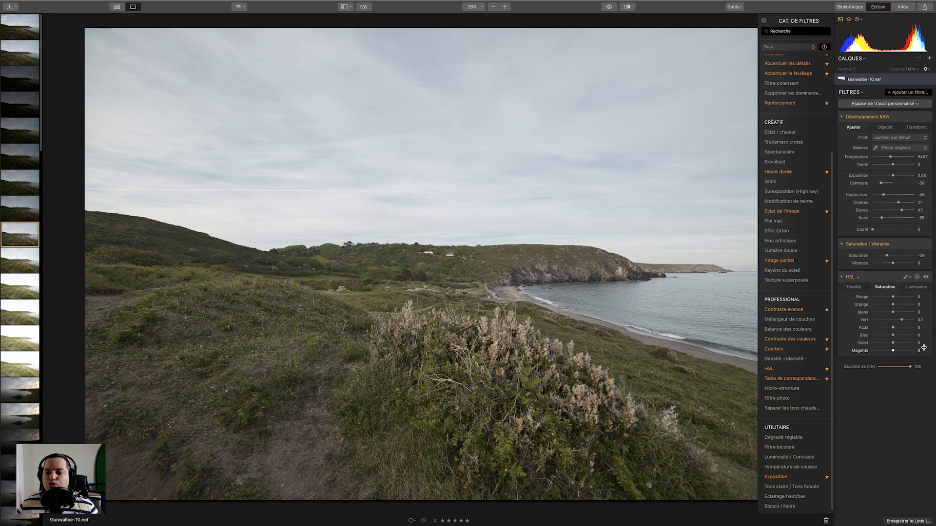
left_click_drag(894, 336, 903, 336)
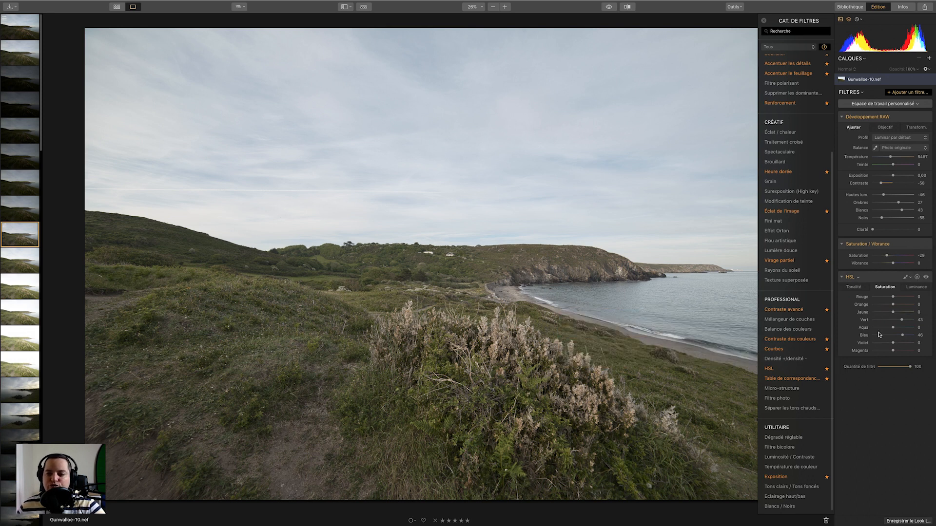
Search the filter catalogue for cont.
mouse_move(832, 274)
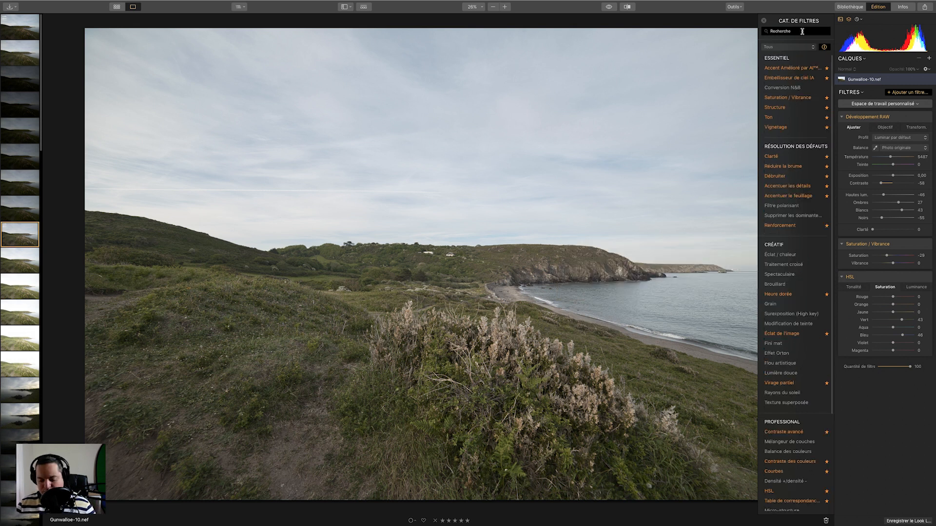
type("contrate")
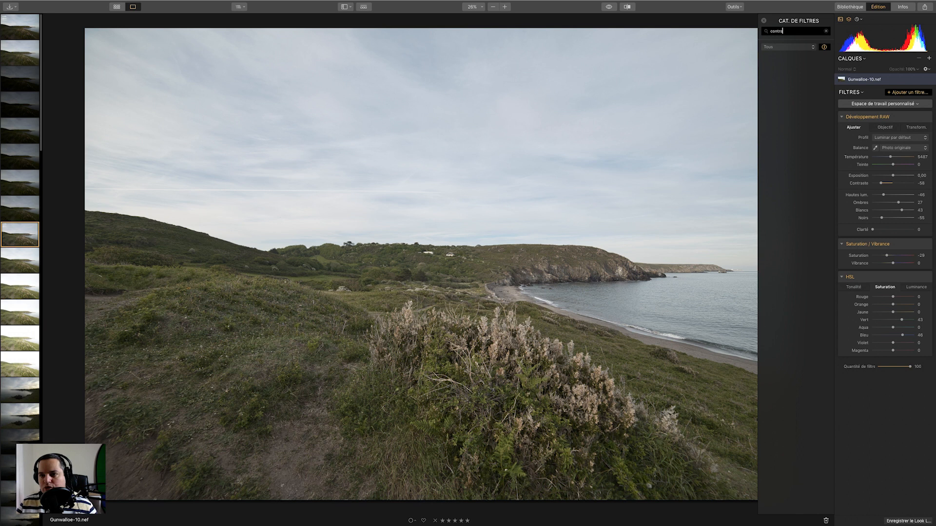
key("BackSpace")
key("BackSpace")
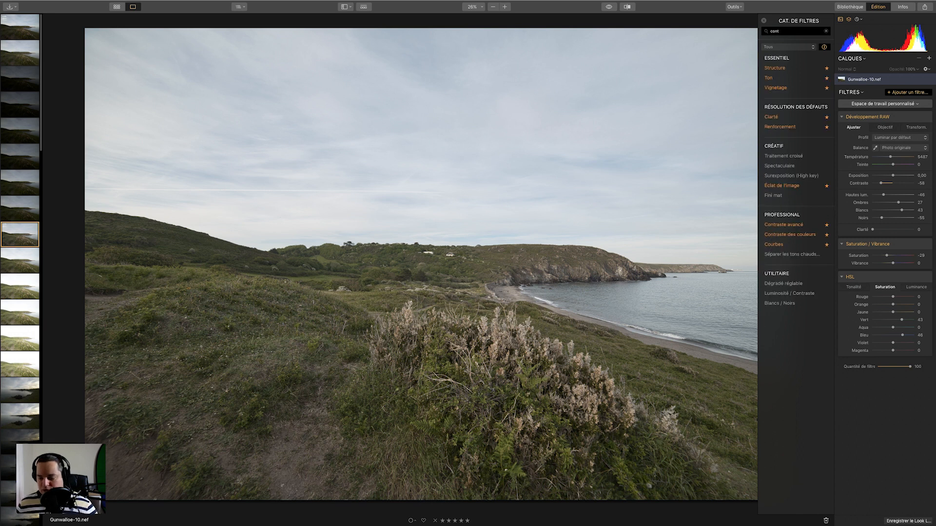
key("BackSpace")
type("tt")
key("super+a")
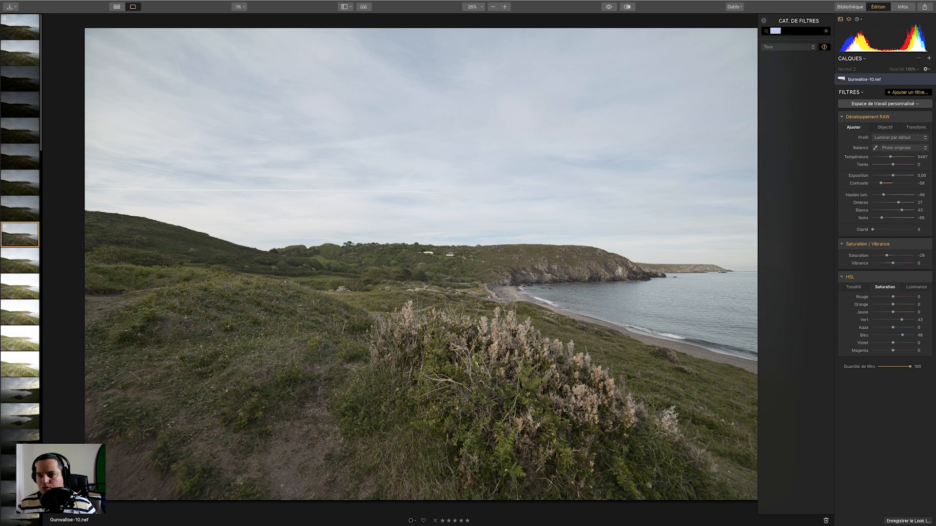
key("BackSpace")
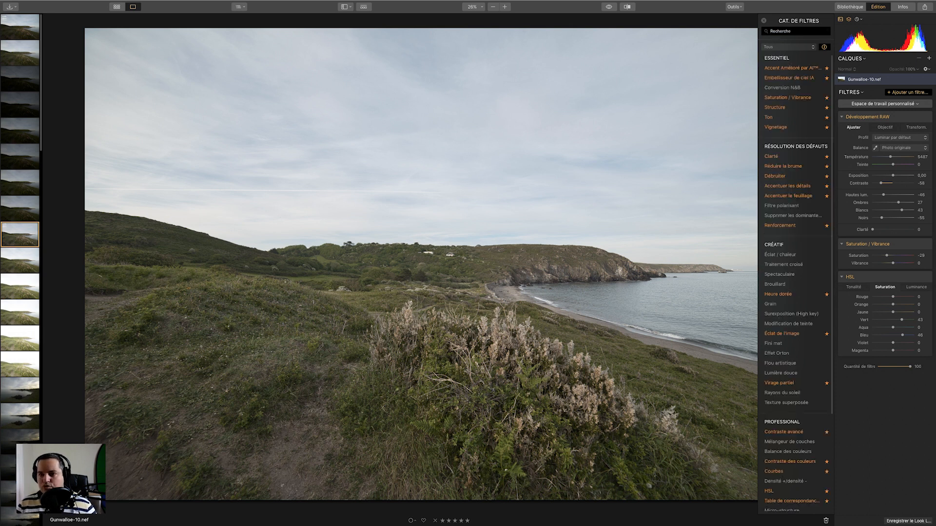
type("cont")
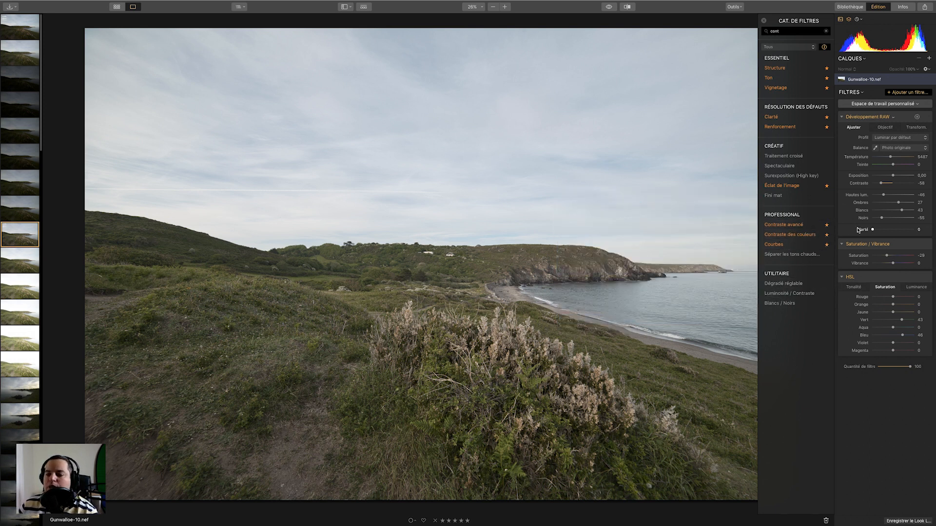
Reset the highlights, shadows, whites and blacks sliders of RAW Development to 0.
double_click(857, 195)
double_click(859, 202)
double_click(862, 210)
double_click(861, 218)
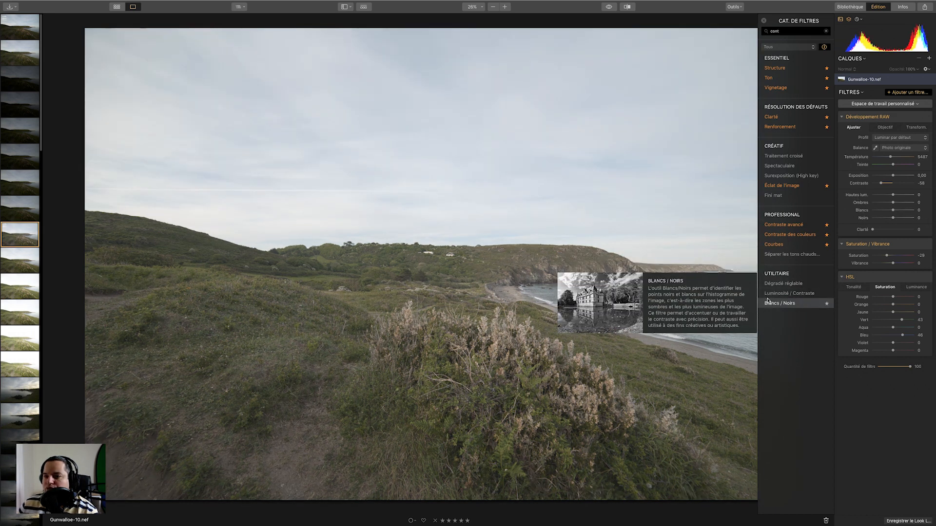
Add Contraste avancé with Quantité/Équilibrer set to 34/47 for highlights, 60/12 for midtones and 60/-26 for shadows.
left_click(794, 225)
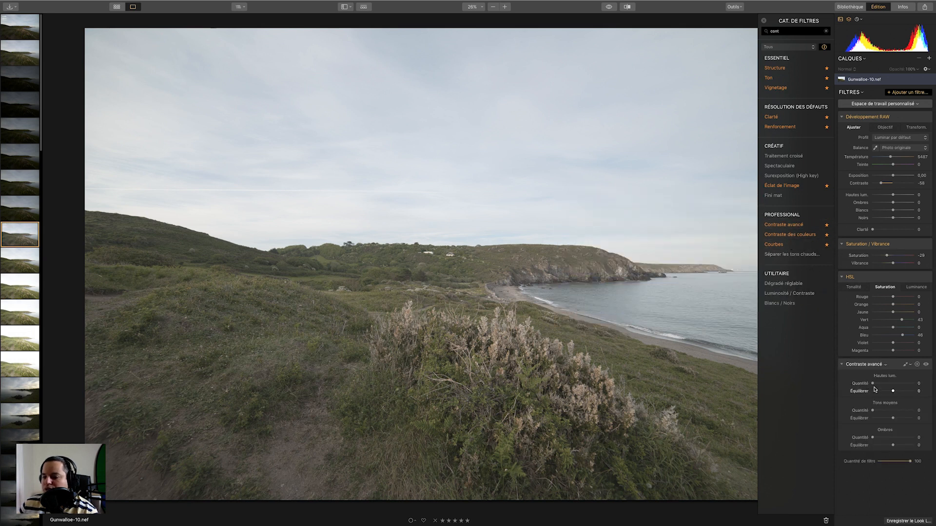
left_click_drag(873, 384, 886, 438)
left_click_drag(893, 391, 901, 443)
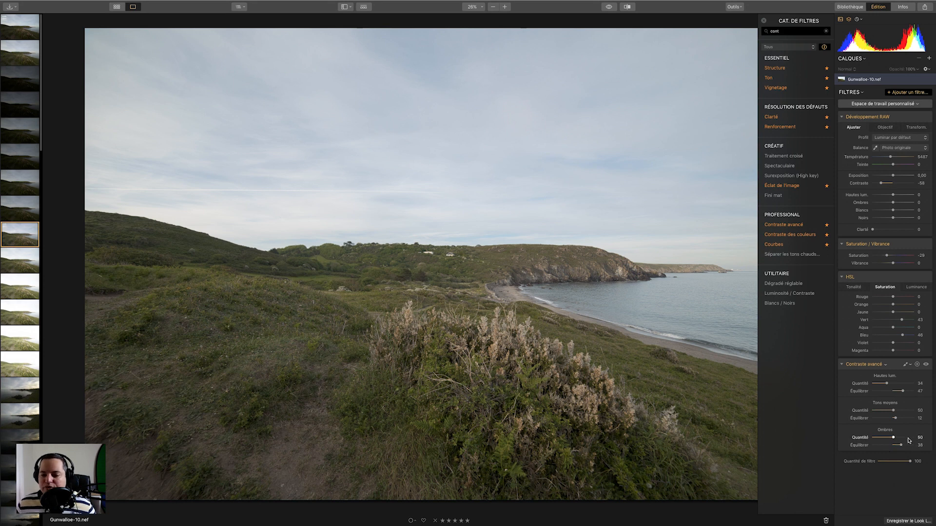
mouse_move(903, 445)
left_mouse_down()
mouse_move(883, 450)
mouse_move(910, 447)
left_mouse_up()
left_click_drag(910, 446, 893, 446)
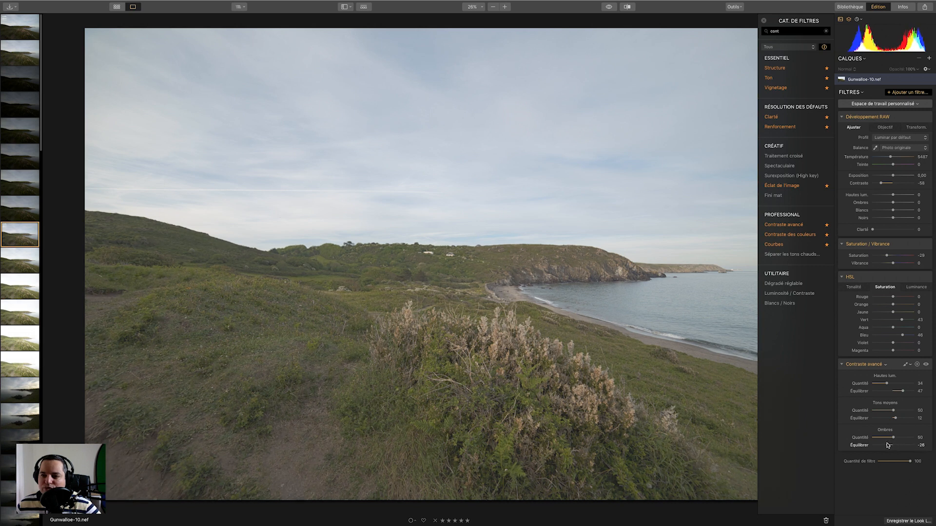
Rebalance Contraste avancé: highlights Équilibrer -18, midtones Quantité 72 and Équilibrer 17, shadows Quantité 50 and Équilibrer 37.
left_click_drag(887, 445, 901, 446)
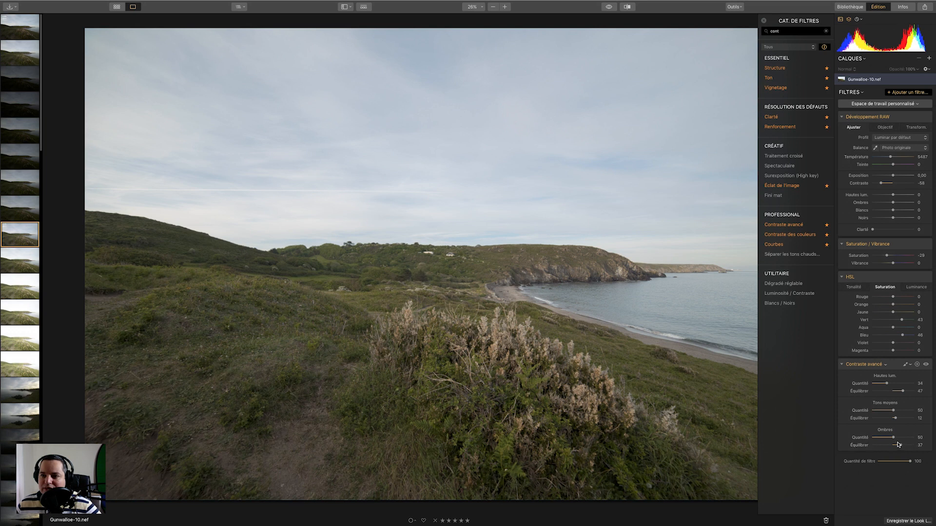
mouse_move(903, 391)
left_mouse_down()
mouse_move(911, 391)
mouse_move(884, 392)
left_mouse_up()
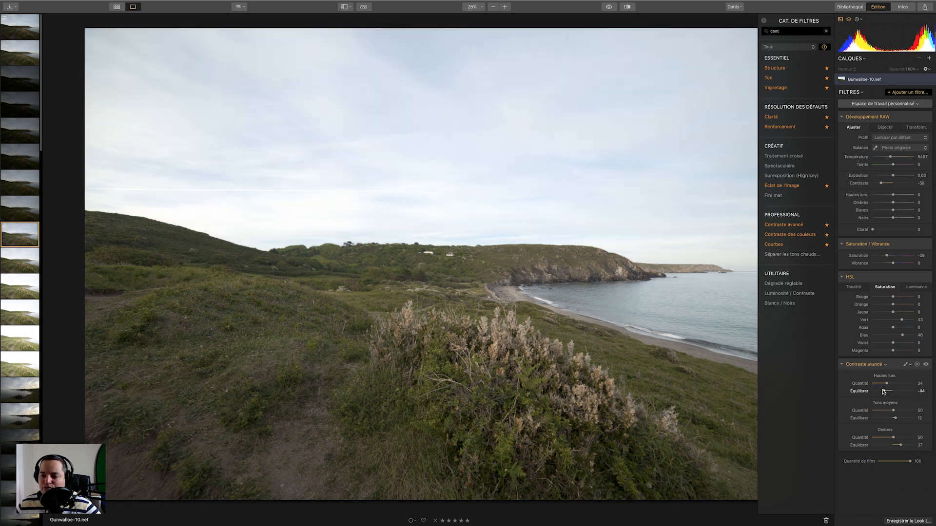
left_click_drag(900, 445, 901, 446)
left_click_drag(884, 392, 902, 412)
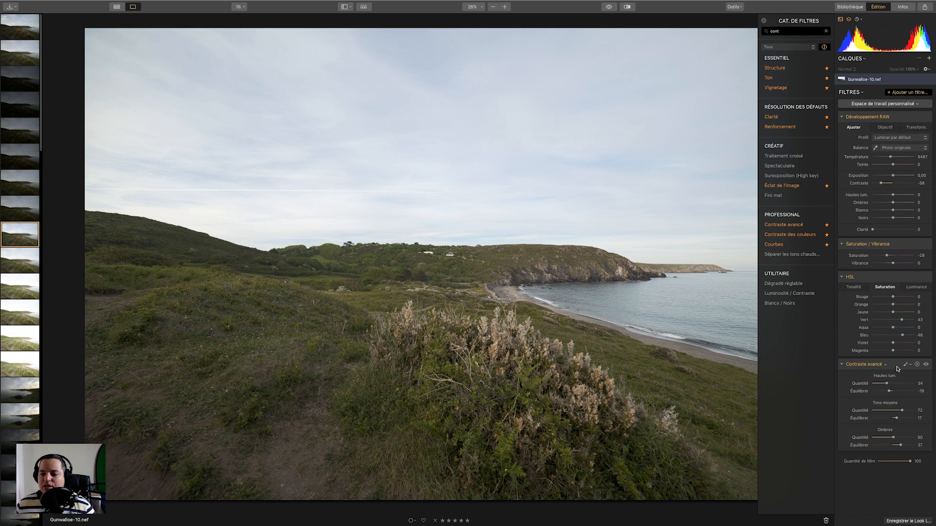
Set the RAW Development Clarté to 16.
mouse_move(873, 230)
left_mouse_down()
mouse_move(896, 230)
mouse_move(876, 230)
left_mouse_up()
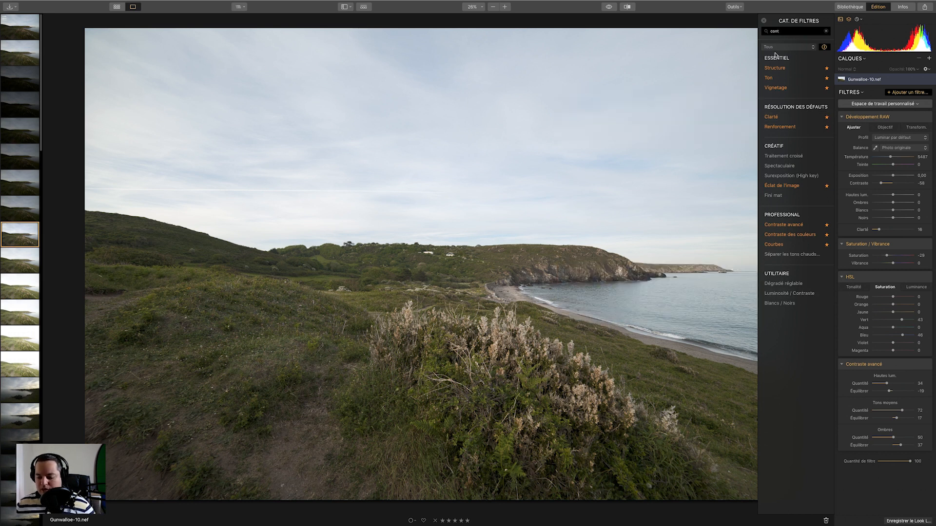
Clear the filter search and add the Réduire la brume filter.
key("BackSpace")
key("BackSpace")
key("BackSpace")
key("BackSpace")
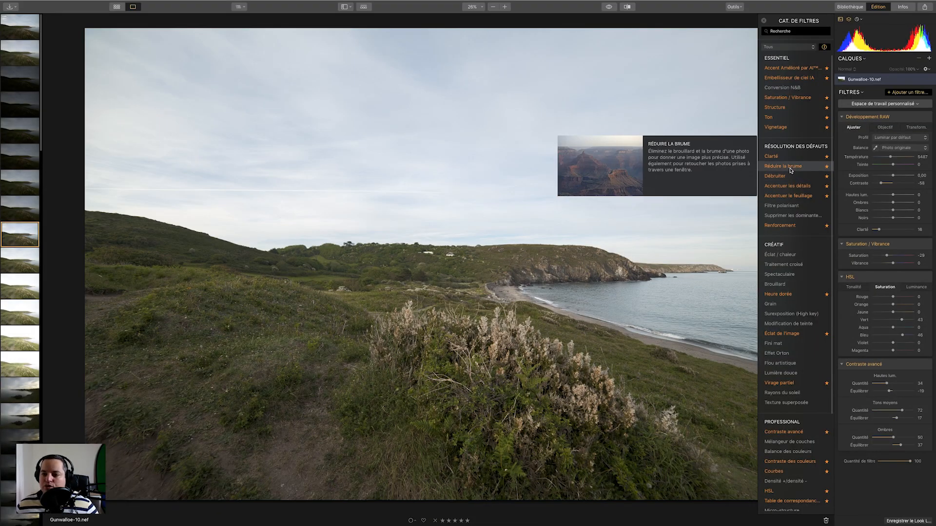
left_click(792, 167)
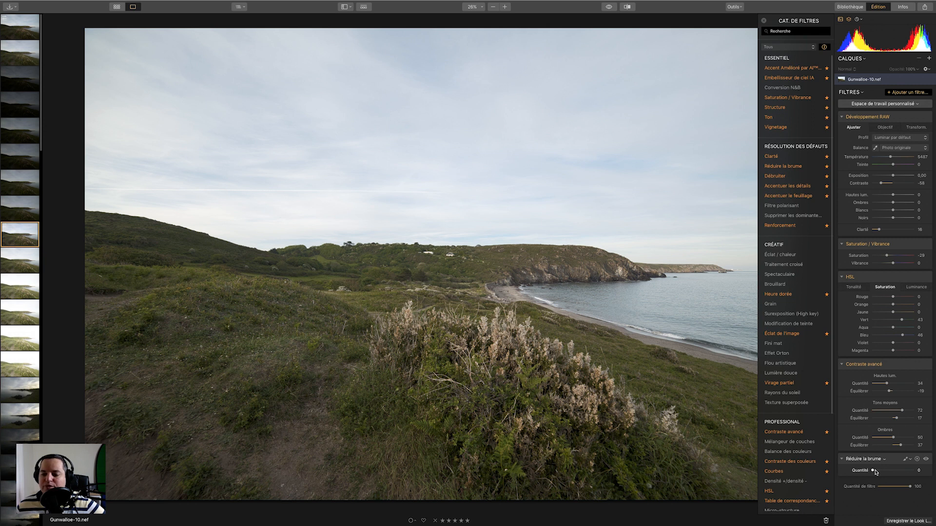
Set the RAW Development highlights to -81 and the Réduire la brume Quantité to 62.
left_click_drag(873, 471, 907, 470)
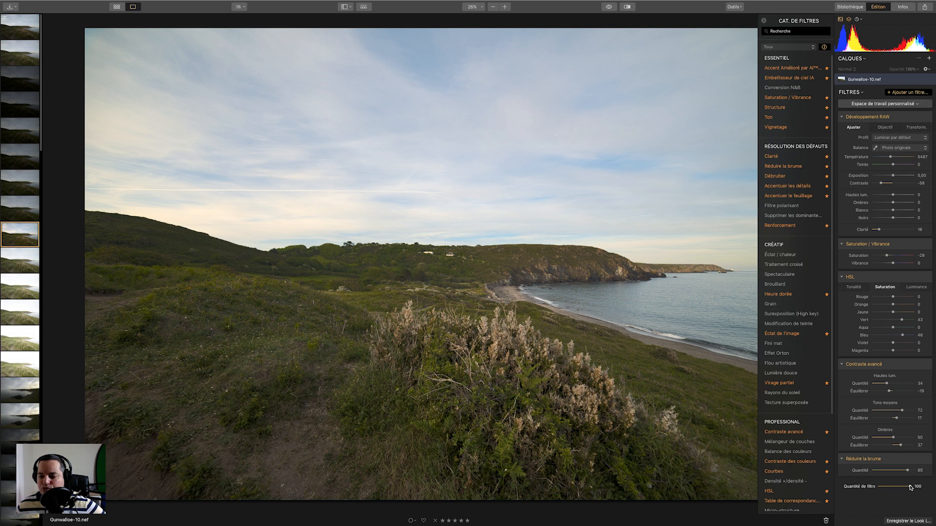
mouse_move(907, 471)
left_mouse_down()
mouse_move(868, 471)
mouse_move(894, 471)
left_mouse_up()
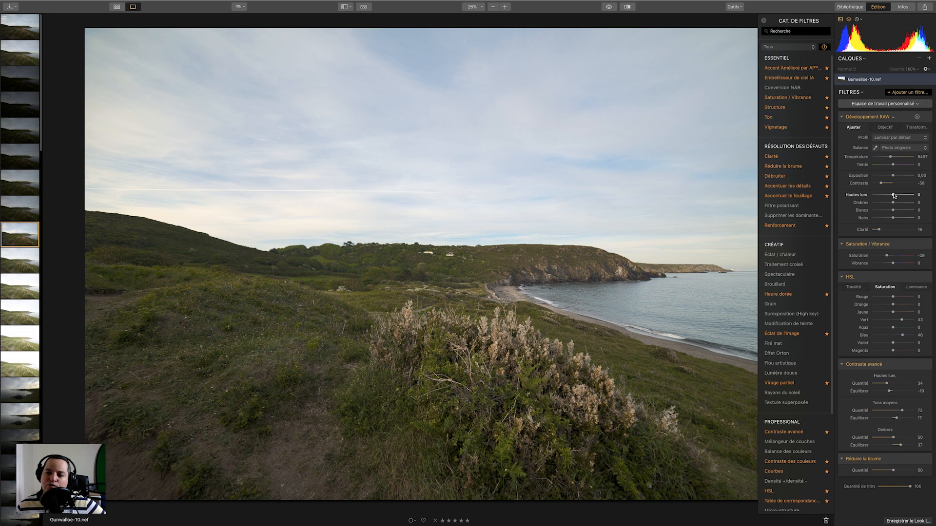
left_click_drag(893, 195, 880, 195)
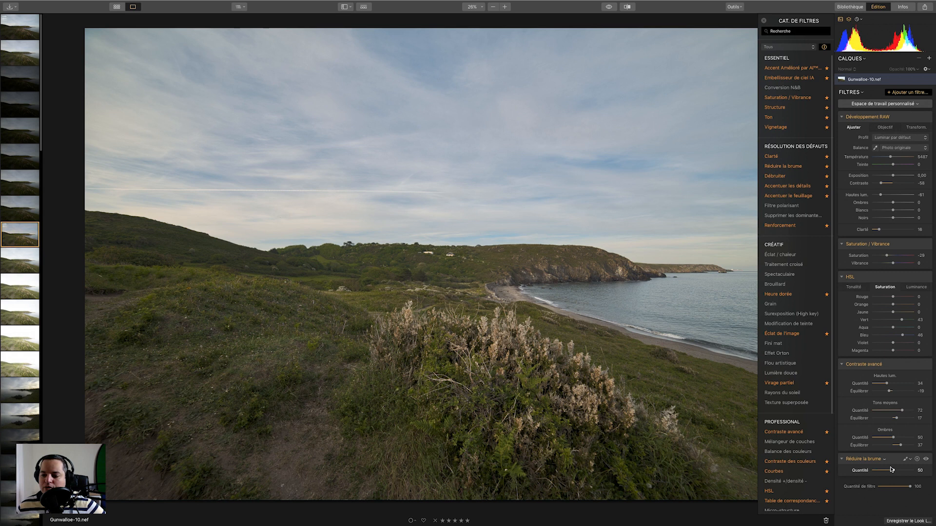
left_click_drag(895, 472, 862, 471)
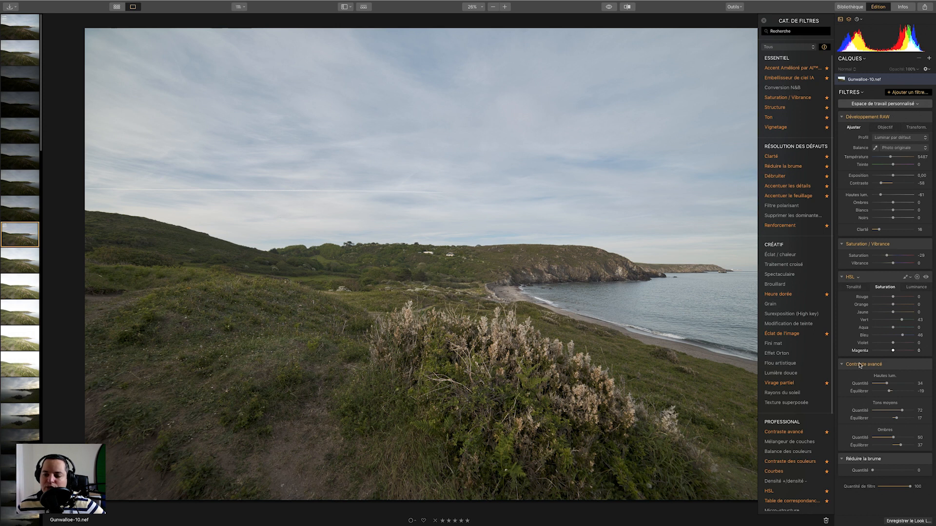
left_click_drag(871, 470, 921, 470)
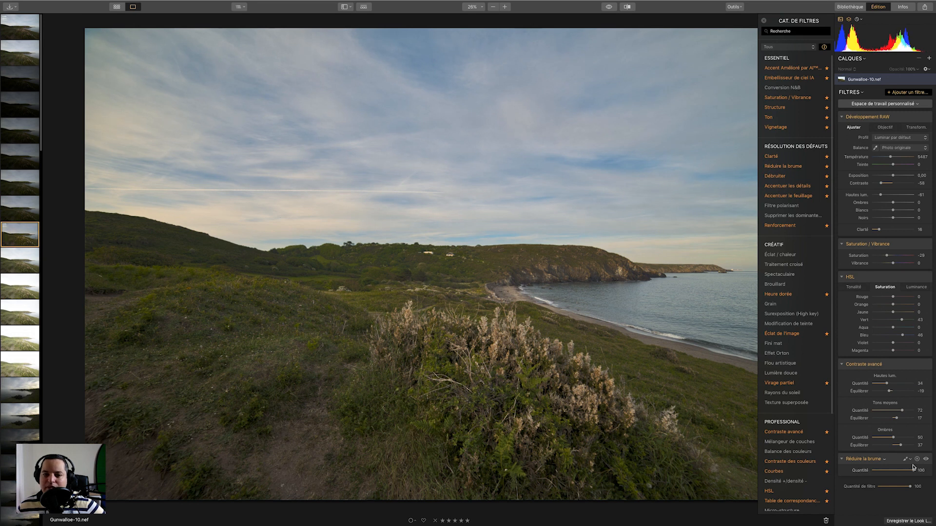
mouse_move(910, 470)
left_mouse_down()
mouse_move(867, 469)
mouse_move(901, 470)
left_mouse_up()
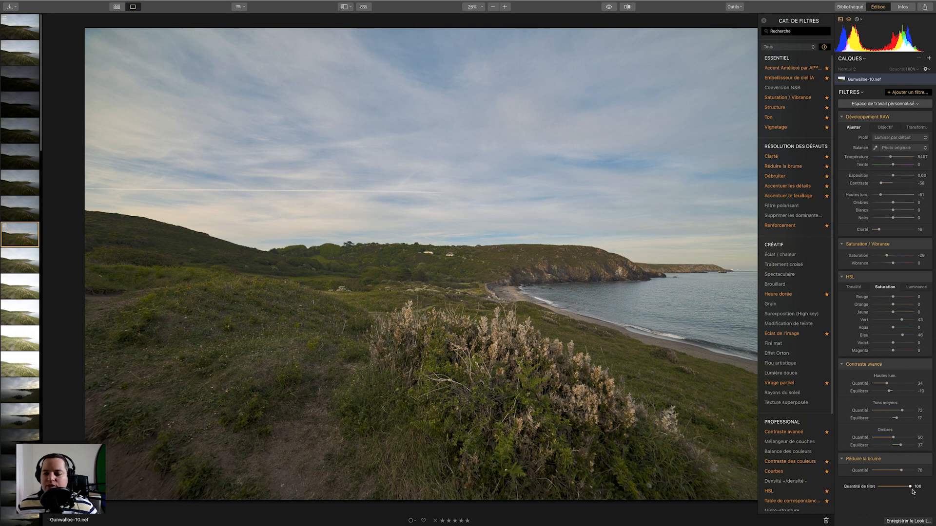
mouse_move(901, 471)
left_mouse_down()
mouse_move(879, 469)
mouse_move(898, 470)
left_mouse_up()
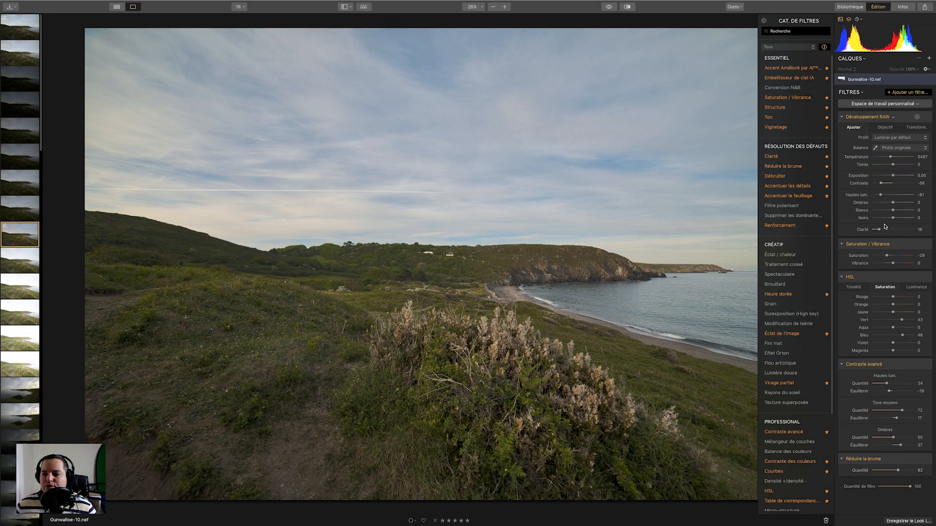
Set the RAW Development shadows to 24 and whites to 34.
left_click_drag(894, 204, 901, 212)
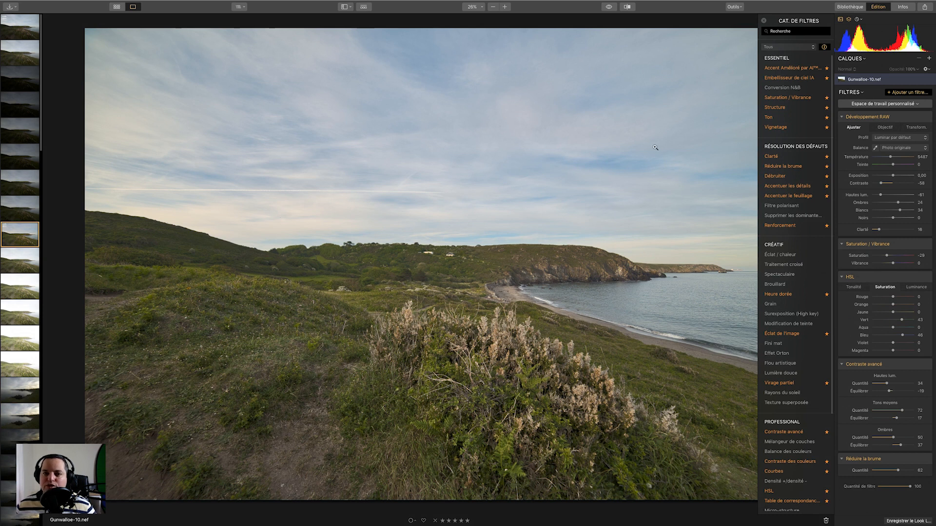
Toggle the before/after view to compare the edited photo with the original.
left_click(608, 7)
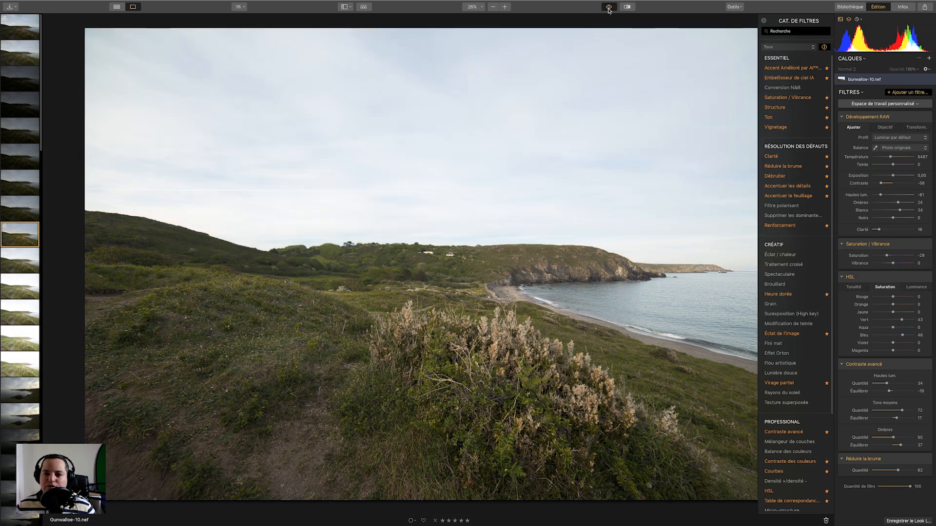
left_click(609, 8)
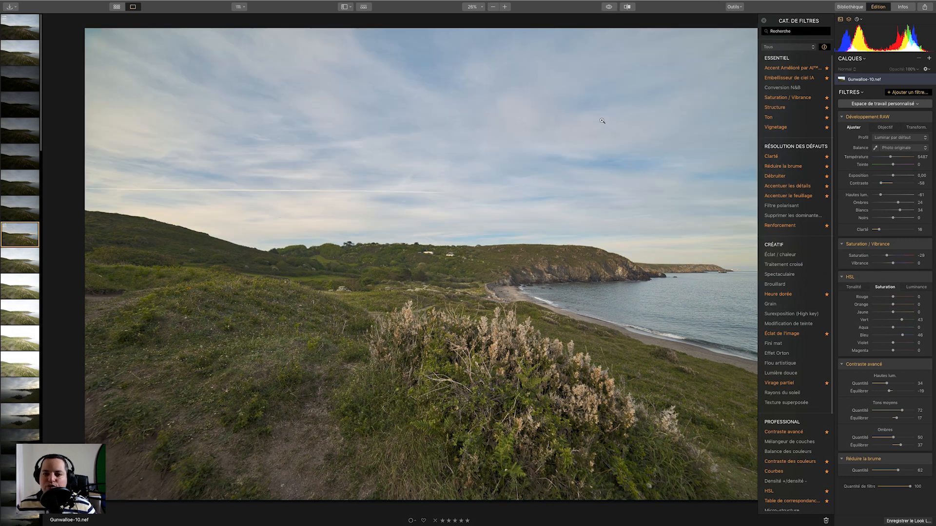
left_click(609, 7)
left_click(609, 8)
left_click(608, 8)
left_click(608, 9)
left_click(607, 9)
left_click(605, 10)
left_click(605, 11)
left_click(605, 14)
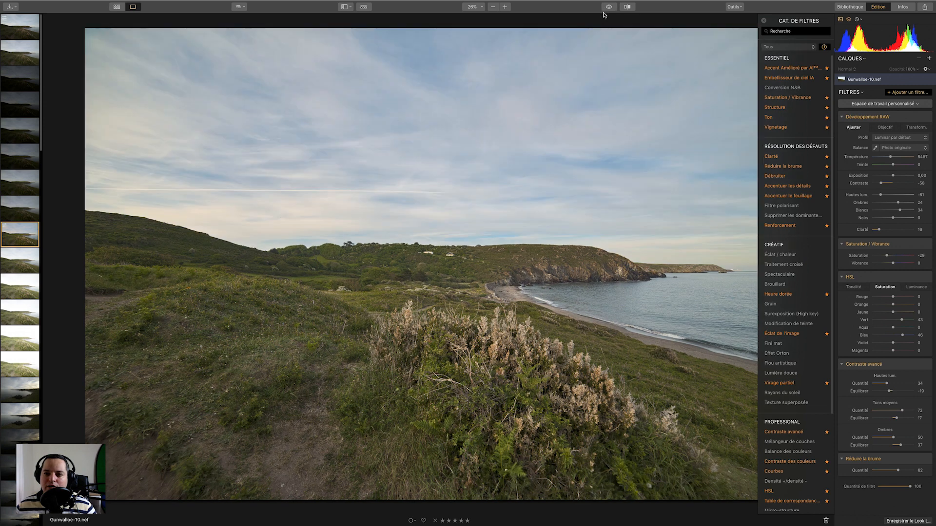
left_click(607, 7)
left_click(607, 8)
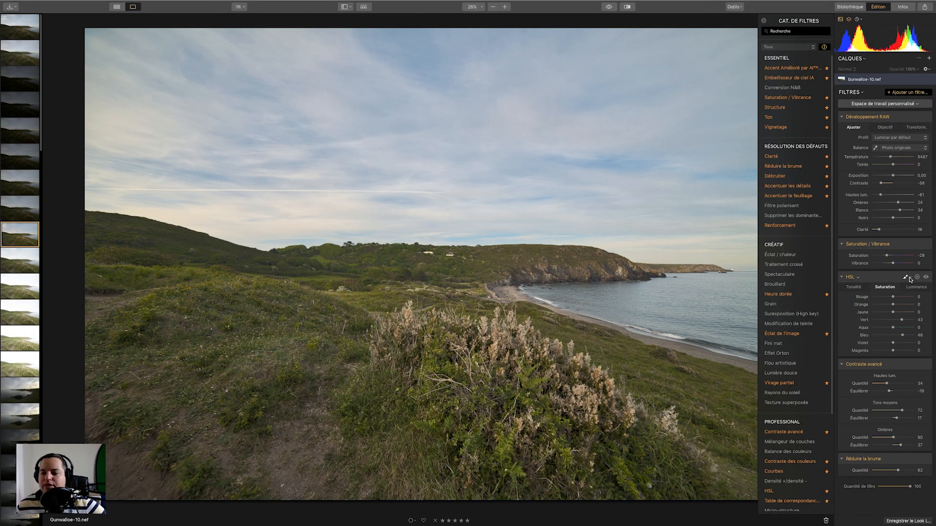
Close the filter catalogue, add a new adjustment layer and give it a Développement filter.
left_click(763, 23)
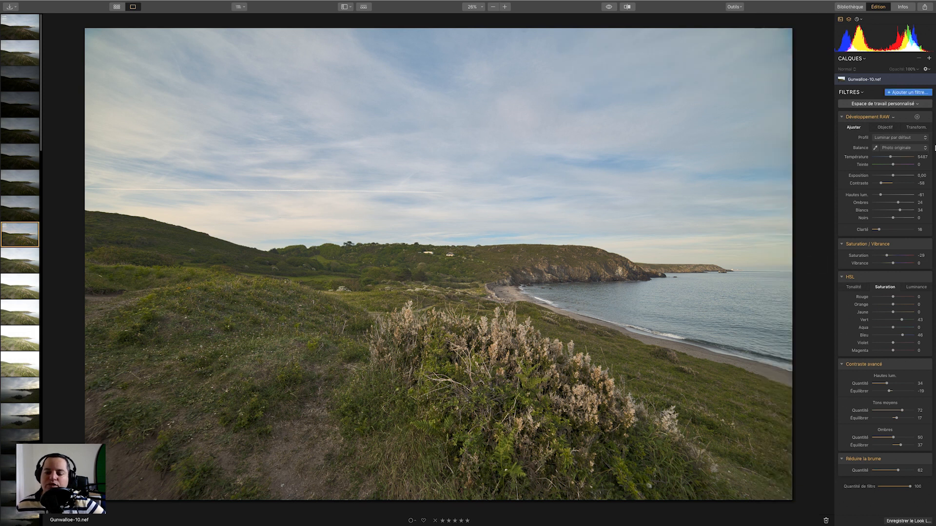
left_click(929, 59)
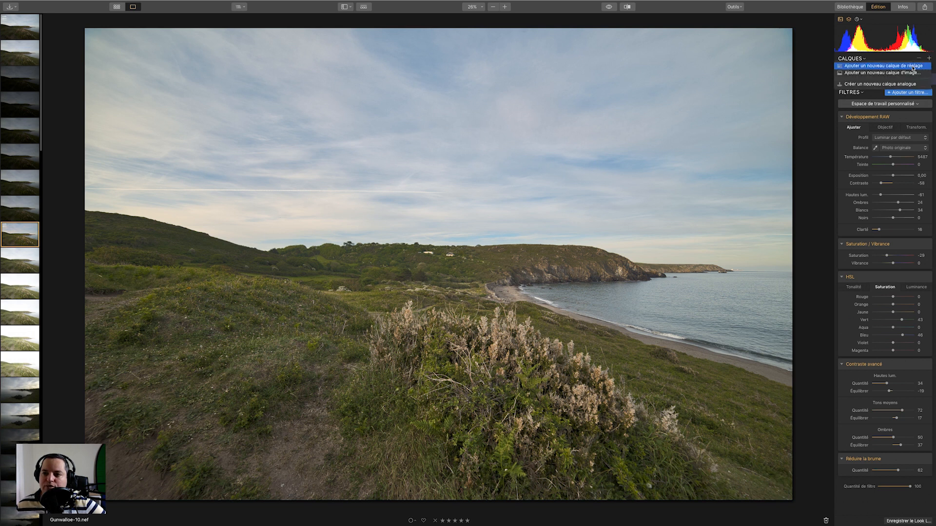
left_click(912, 68)
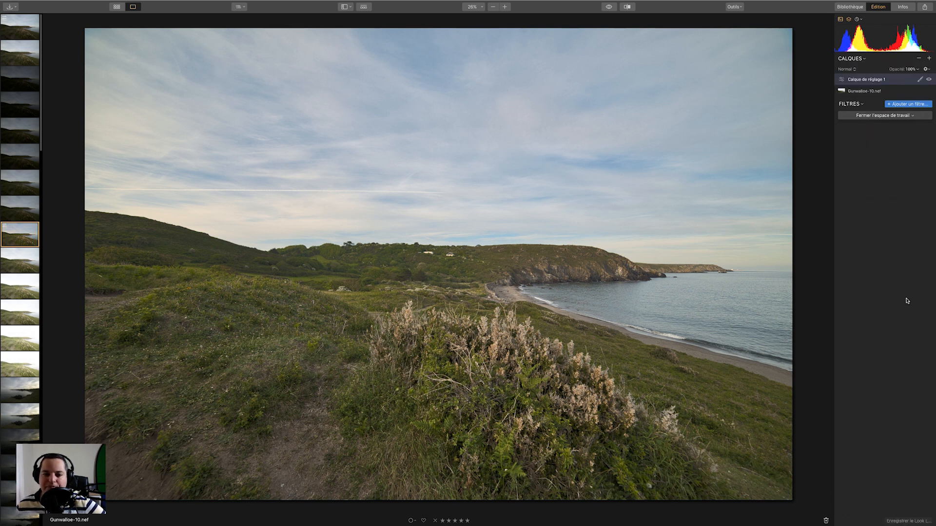
left_click(910, 104)
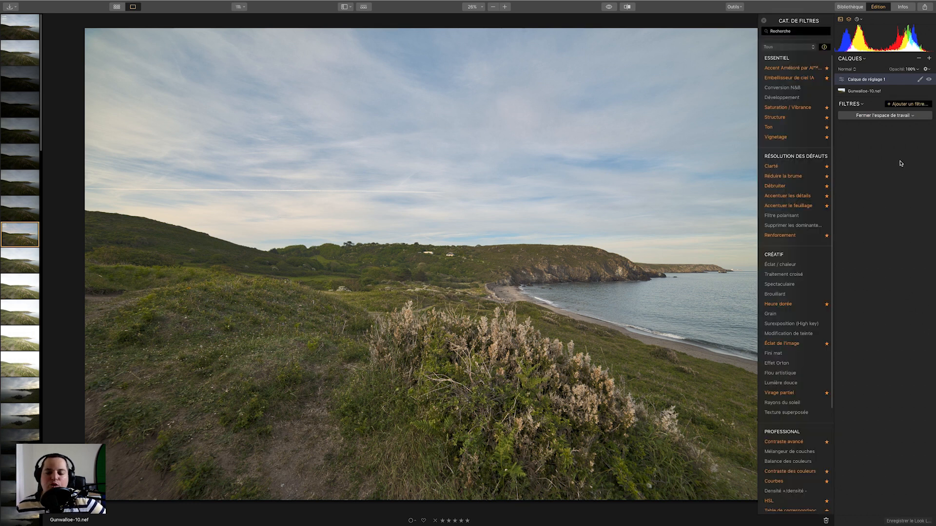
left_click(793, 99)
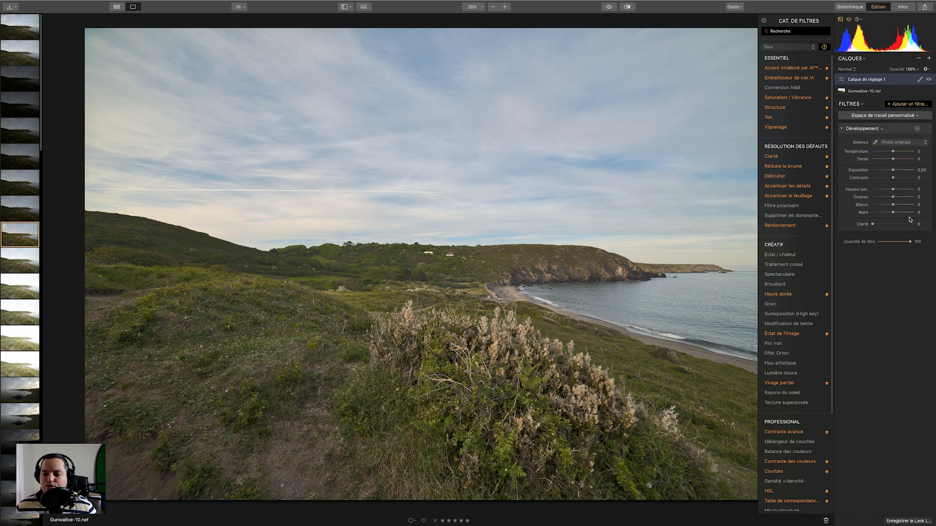
Select the Gunwalloe-10.nef image layer and sample the white balance from the sky with the eyedropper.
double_click(858, 90)
left_click(841, 92)
left_click(843, 92)
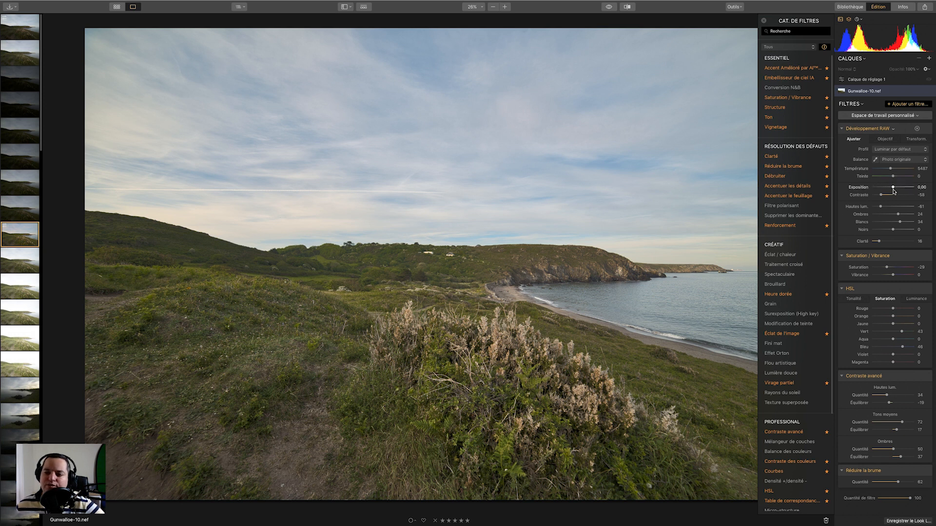
left_click(875, 160)
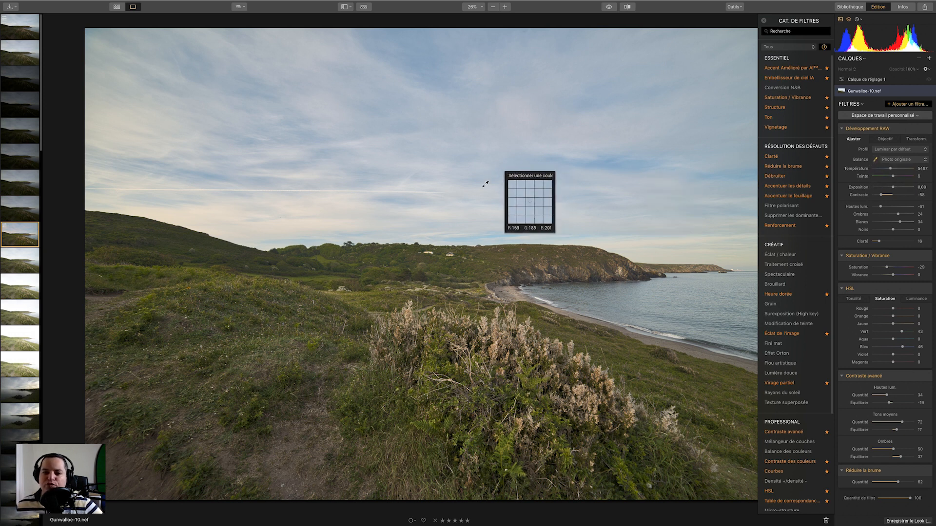
left_click(209, 210)
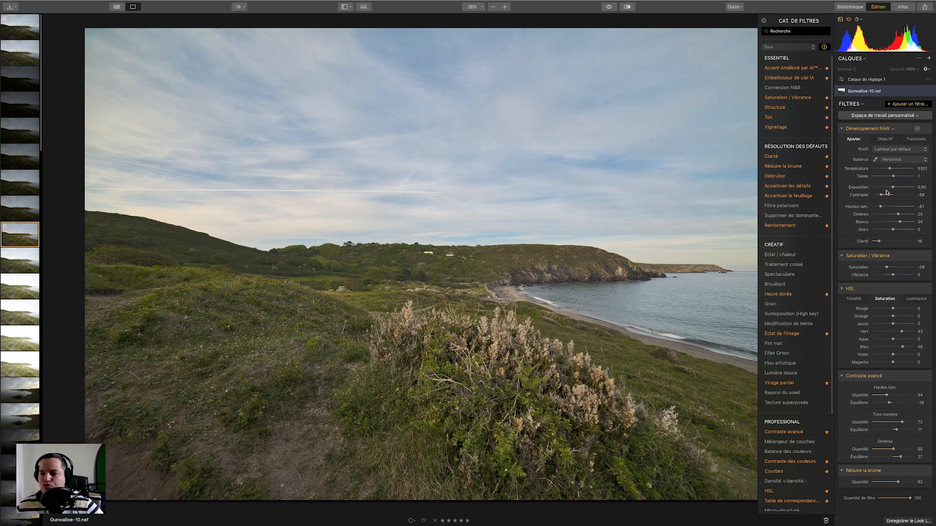
Set the white balance preset to Tungstène after trying Nuageux and Lumière du jour.
left_click(925, 161)
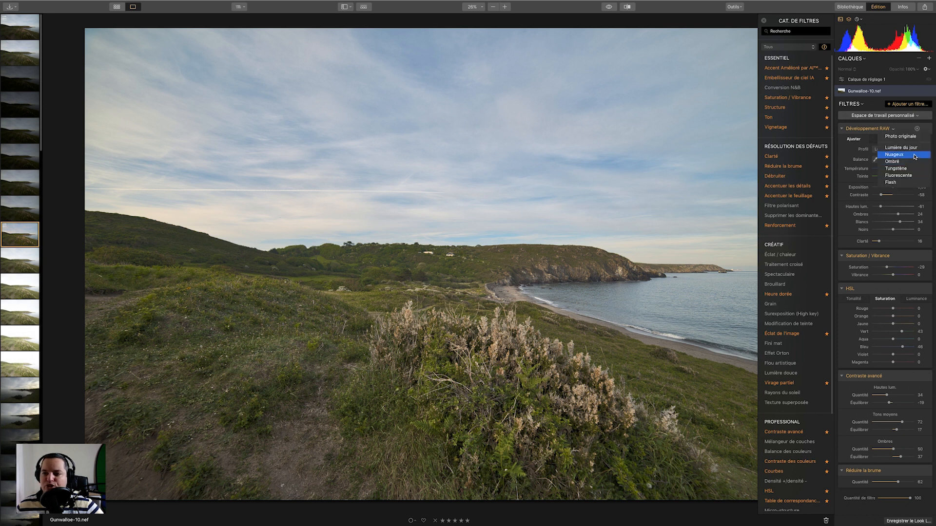
left_click(914, 155)
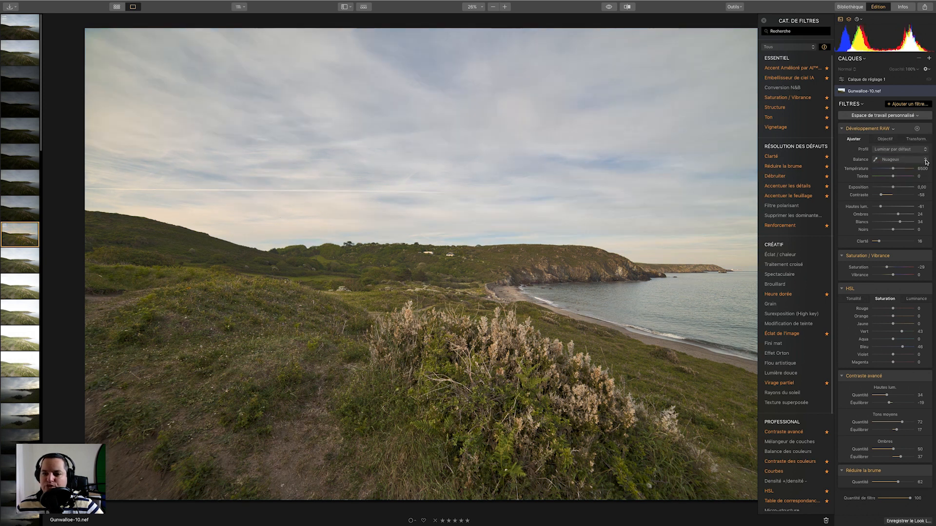
left_click(920, 162)
left_click(919, 152)
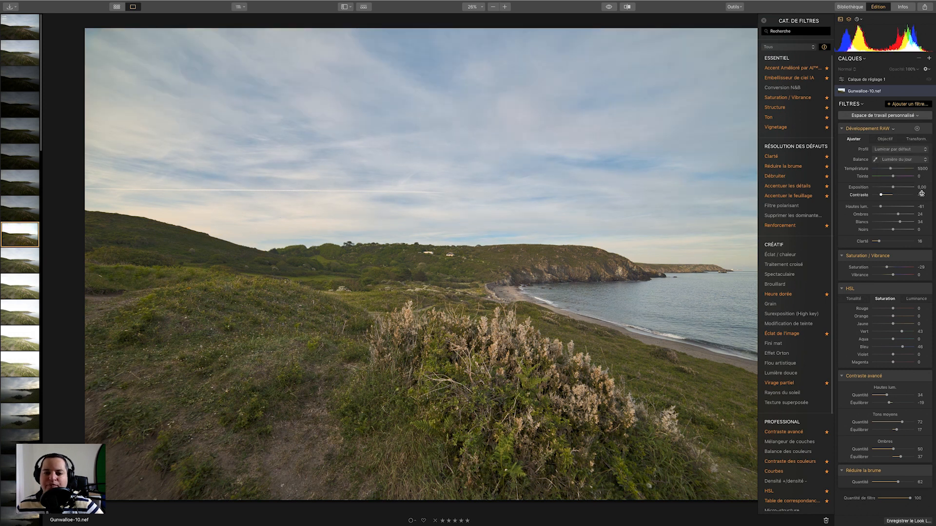
left_click(926, 159)
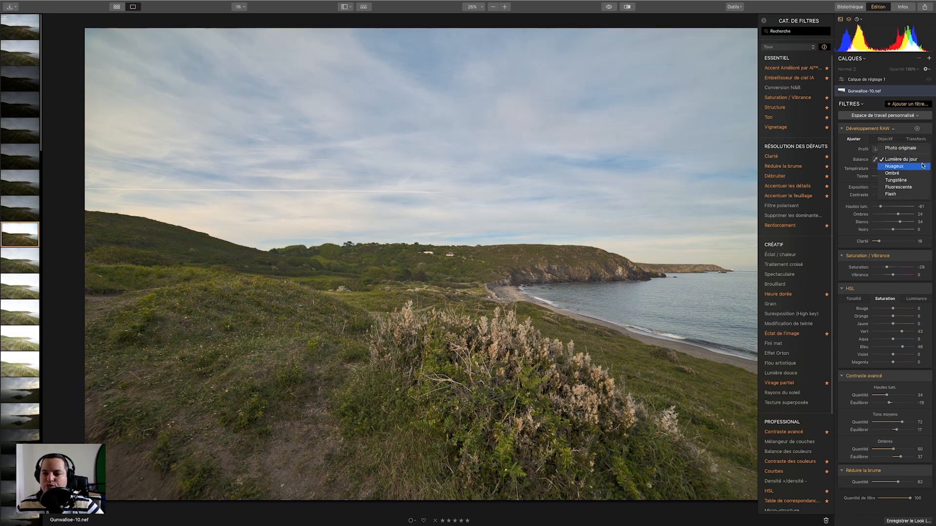
left_click(915, 182)
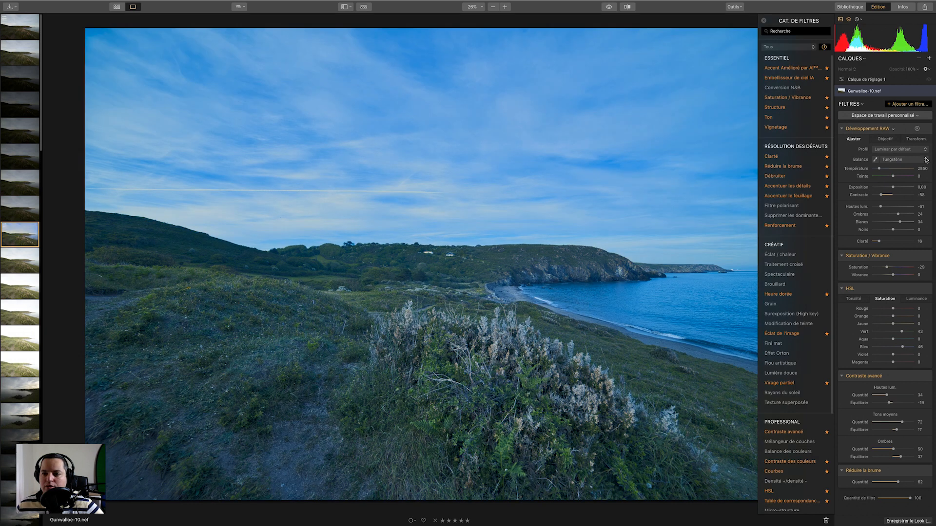
Set the RAW Development temperature to 3904 and tint to 6.
left_click(923, 150)
left_click(925, 150)
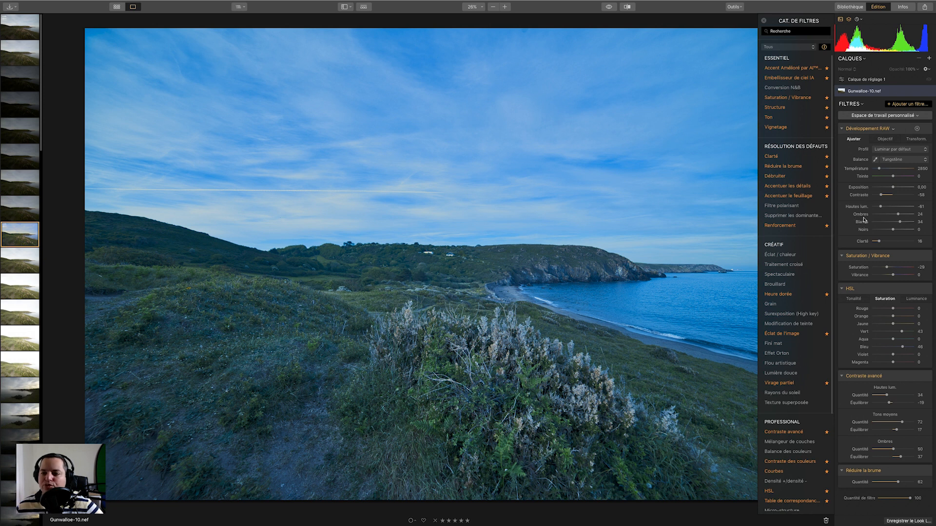
left_click_drag(880, 170, 891, 179)
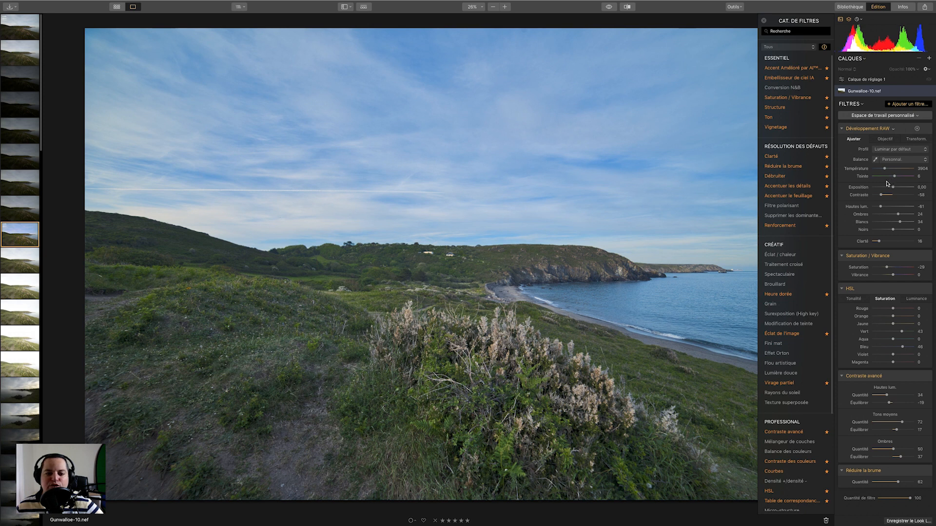
Toggle the before/after view to compare the white balance change.
left_click(608, 8)
left_click(608, 8)
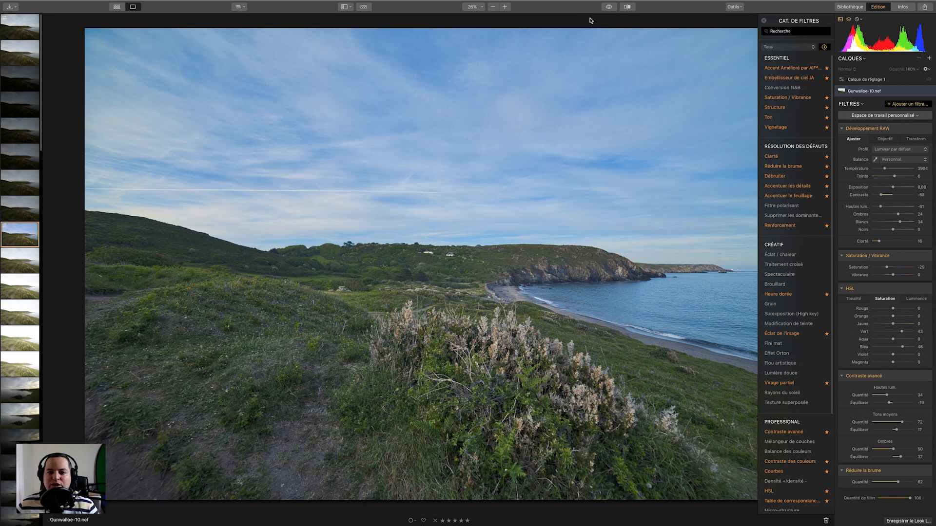
left_click(608, 8)
left_click(608, 13)
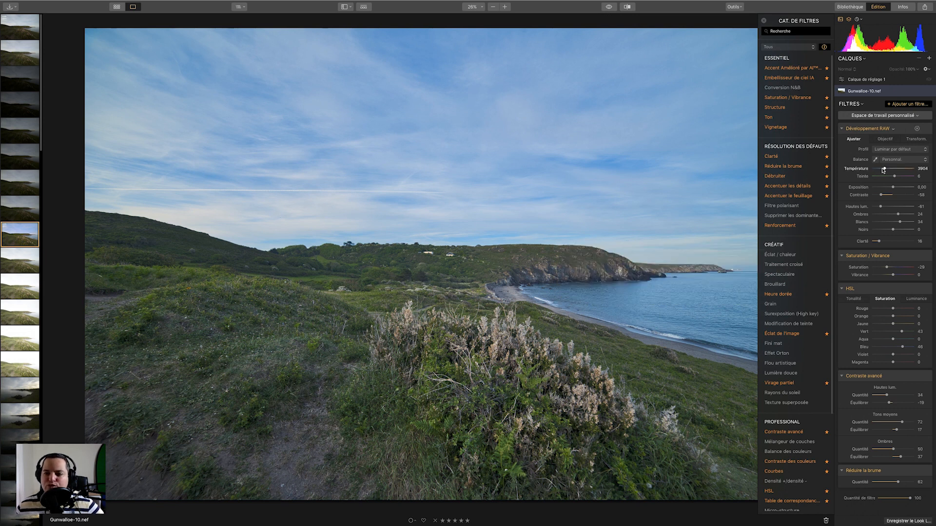
Set the RAW Development temperature to 5049 and tint to 21.
left_click_drag(885, 168, 890, 169)
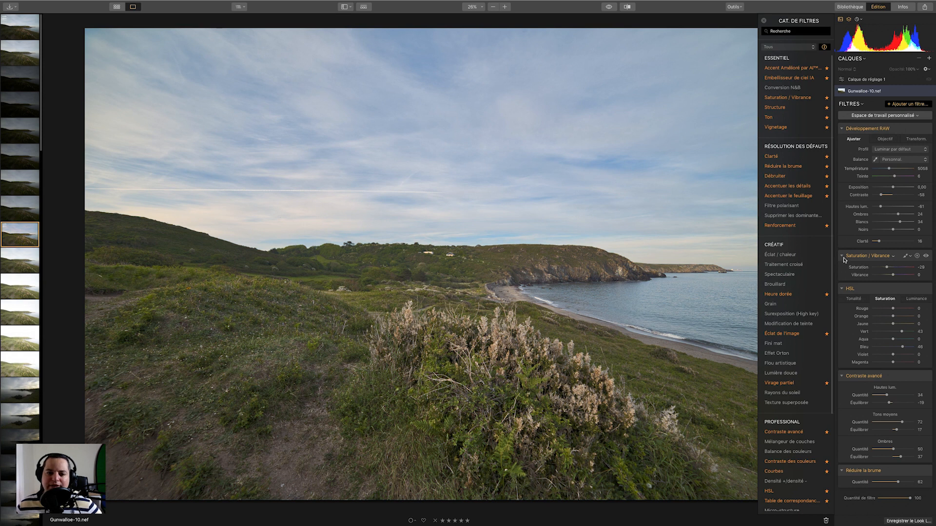
mouse_move(889, 170)
left_mouse_down()
mouse_move(895, 176)
mouse_move(888, 169)
left_mouse_up()
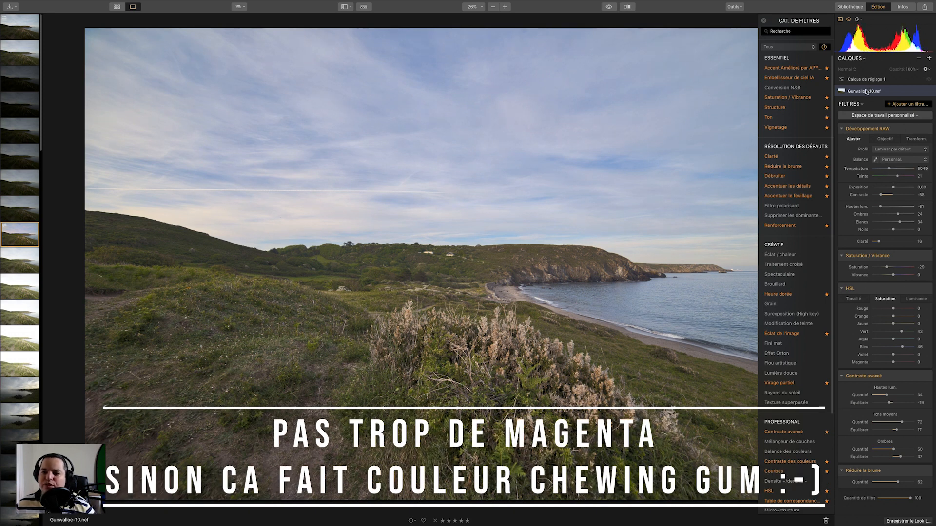
Enable fringe removal among the RAW Development lens auto-corrections.
left_click(885, 139)
left_click(872, 174)
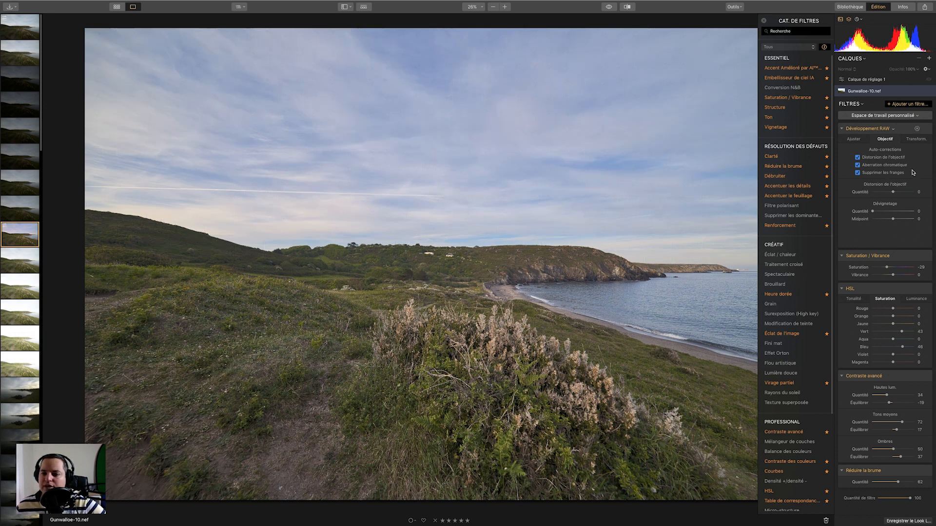
Try a -12 vertical perspective correction in the RAW Development transform settings, then reset it to 0.
left_click(915, 140)
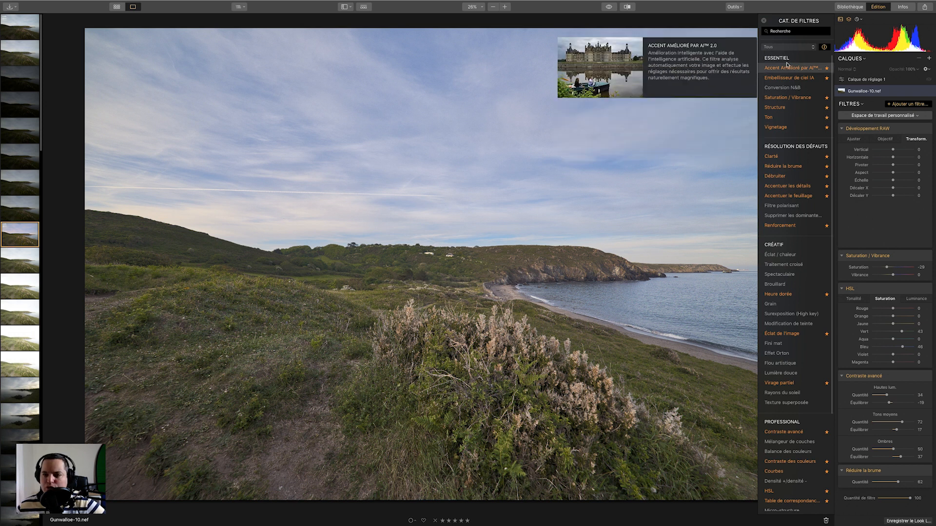
left_click(764, 23)
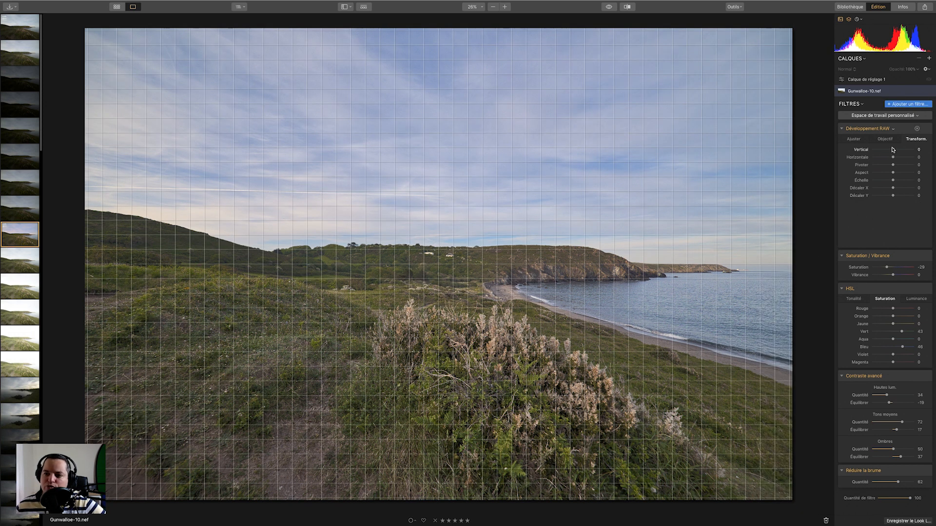
left_click_drag(894, 150, 890, 151)
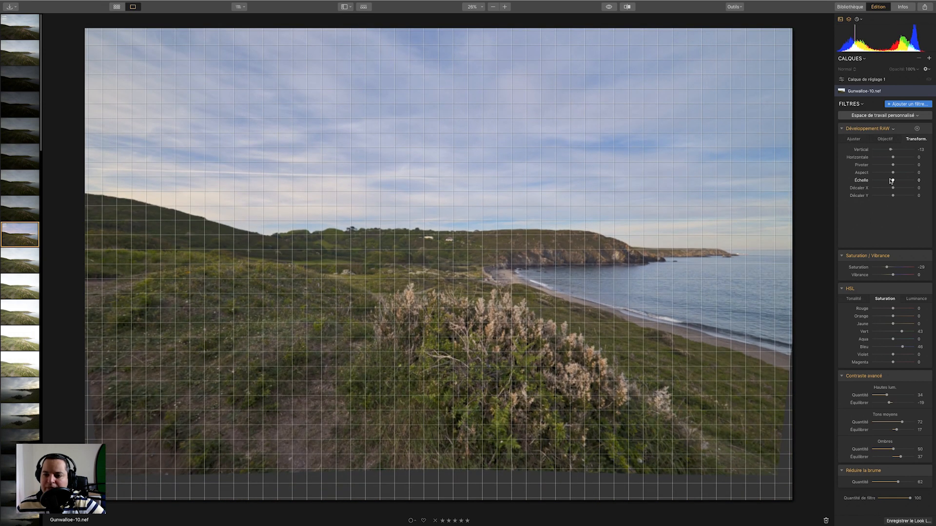
left_click_drag(893, 157, 894, 158)
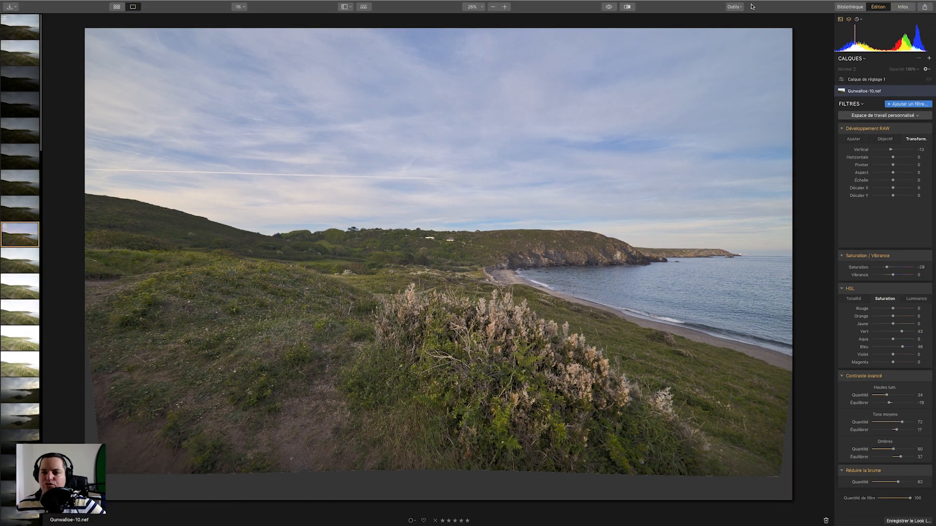
left_click(739, 7)
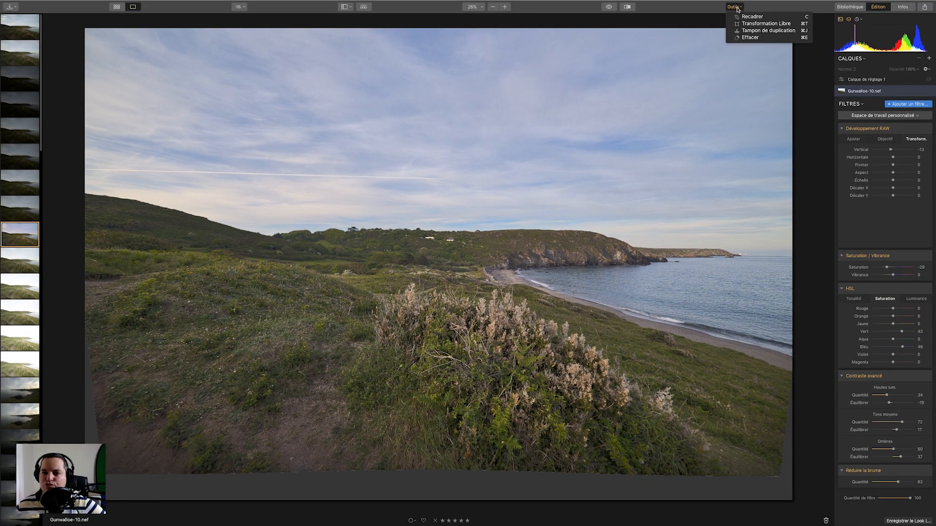
left_click(761, 6)
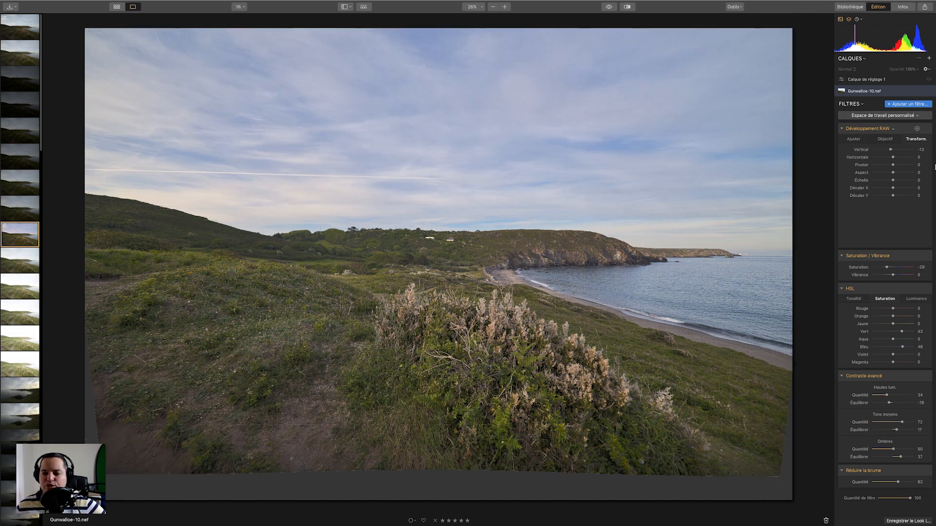
double_click(854, 150)
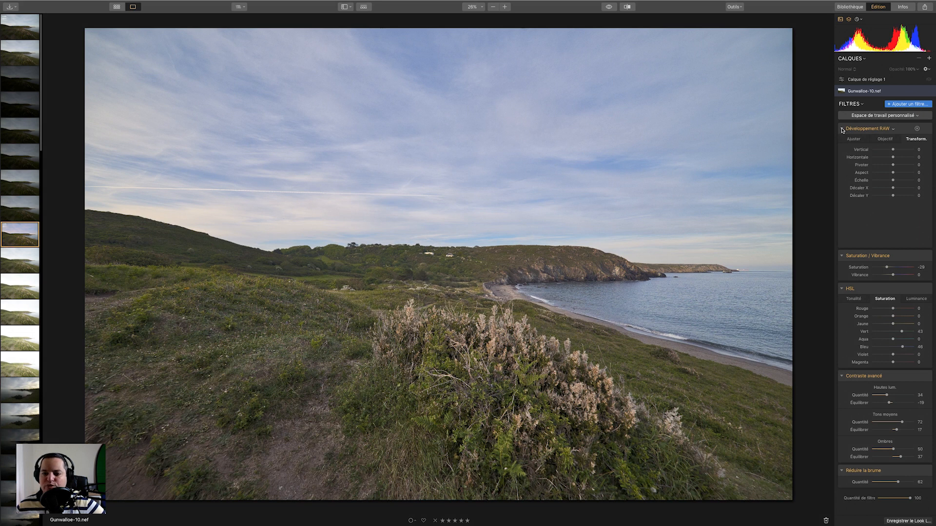
Set the RAW Development contrast to -41 and reset the exposure to 0.00.
left_click(842, 129)
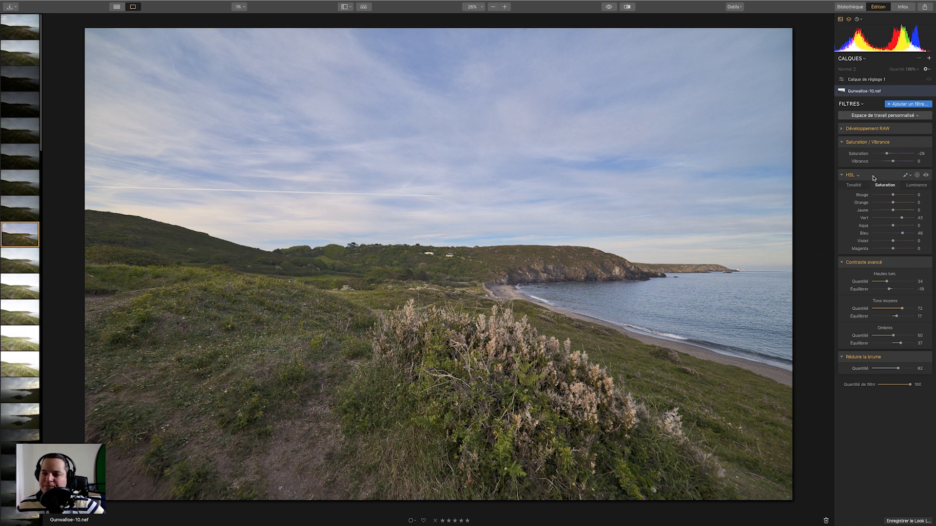
left_click(842, 130)
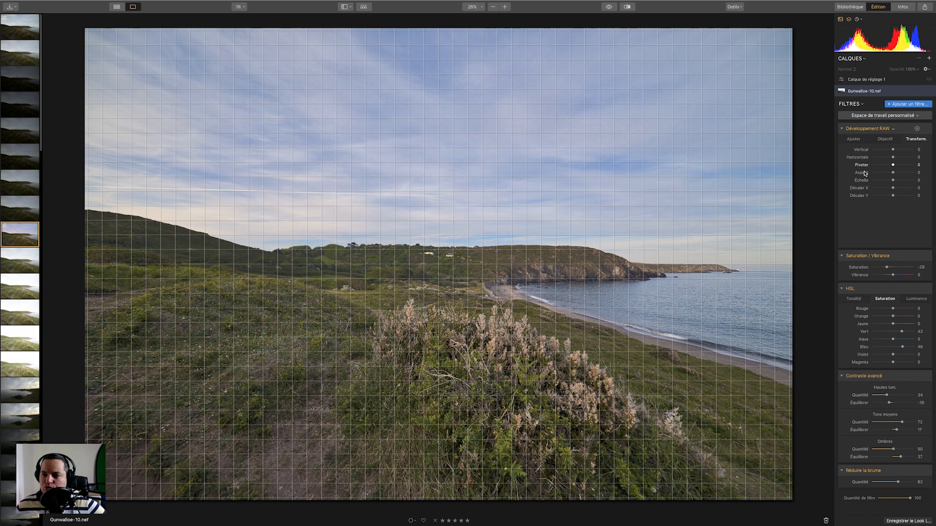
left_click(854, 139)
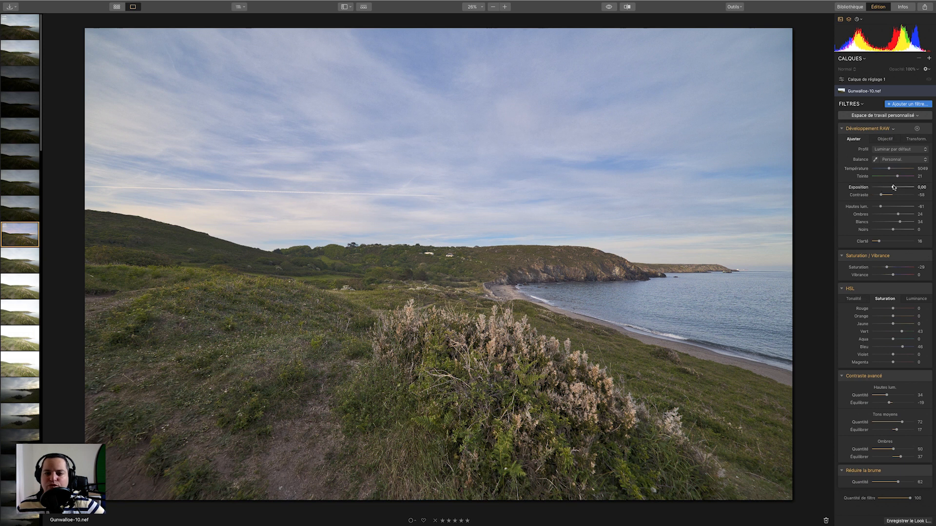
left_click_drag(892, 188, 884, 195)
double_click(859, 189)
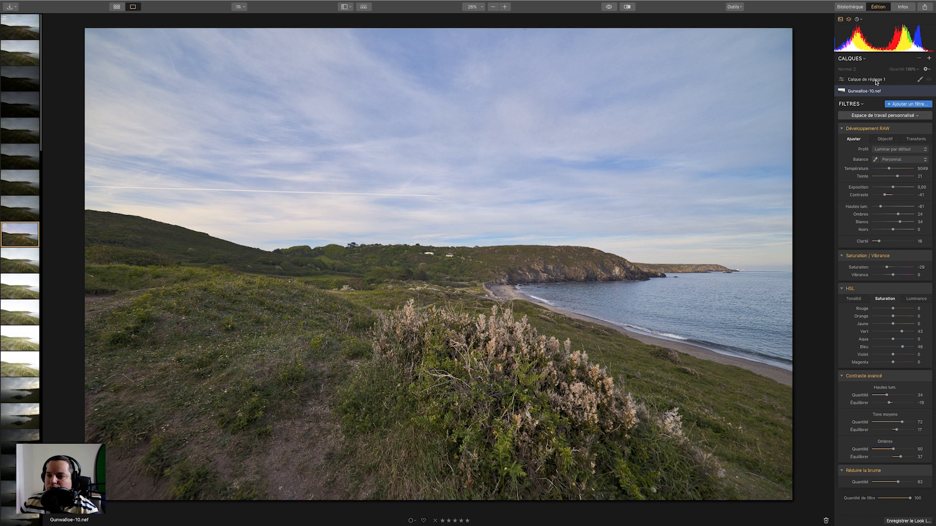
Adjust the tint on Calque de réglage 1, then reset its temperature, tint, highlights, shadows, whites and blacks.
left_click(876, 82)
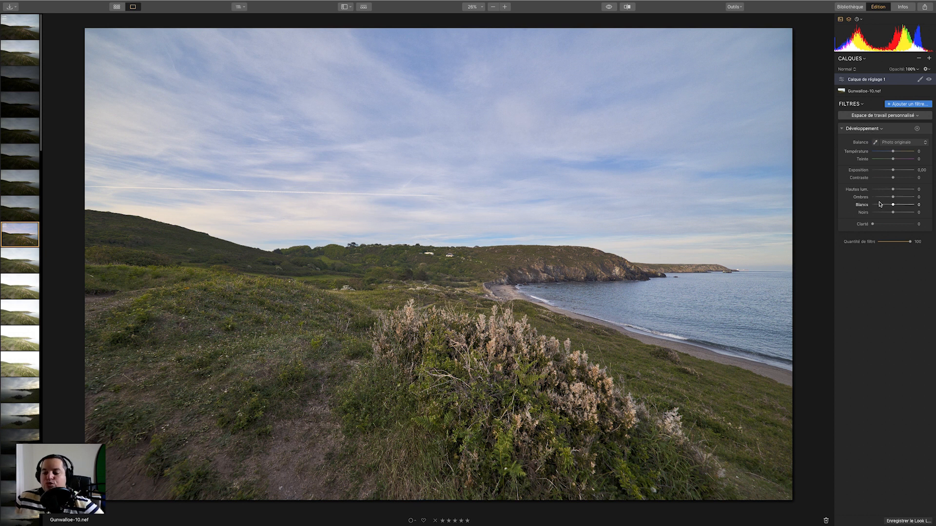
mouse_move(896, 153)
left_mouse_down()
mouse_move(914, 152)
mouse_move(867, 152)
mouse_move(919, 152)
mouse_move(880, 159)
mouse_move(896, 162)
left_mouse_up()
double_click(868, 151)
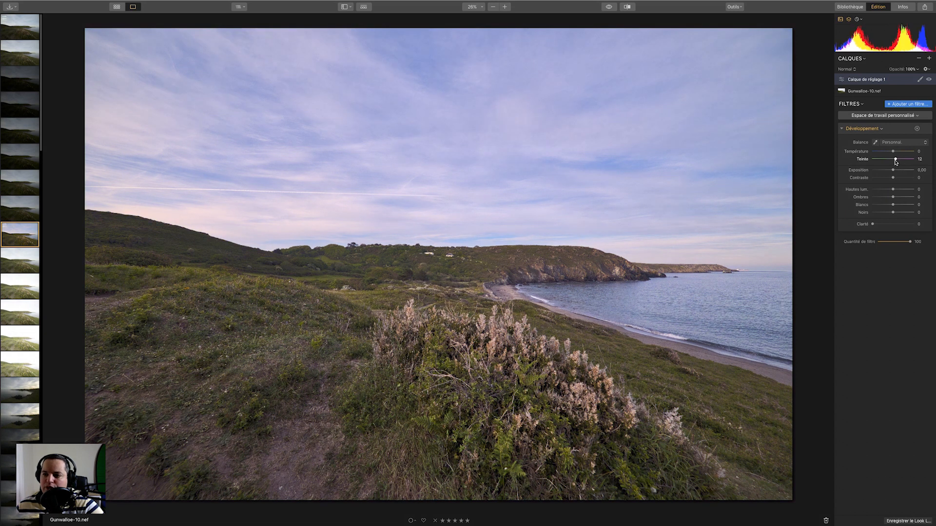
double_click(863, 159)
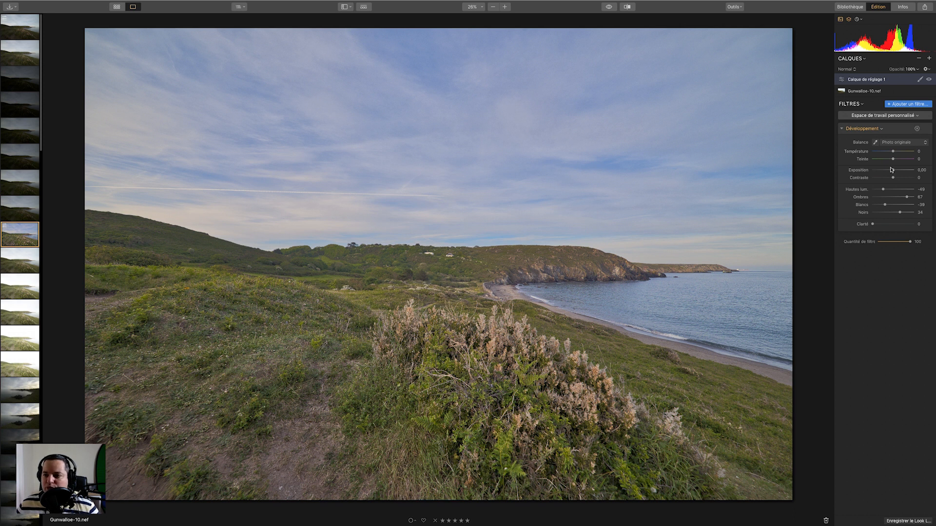
double_click(862, 189)
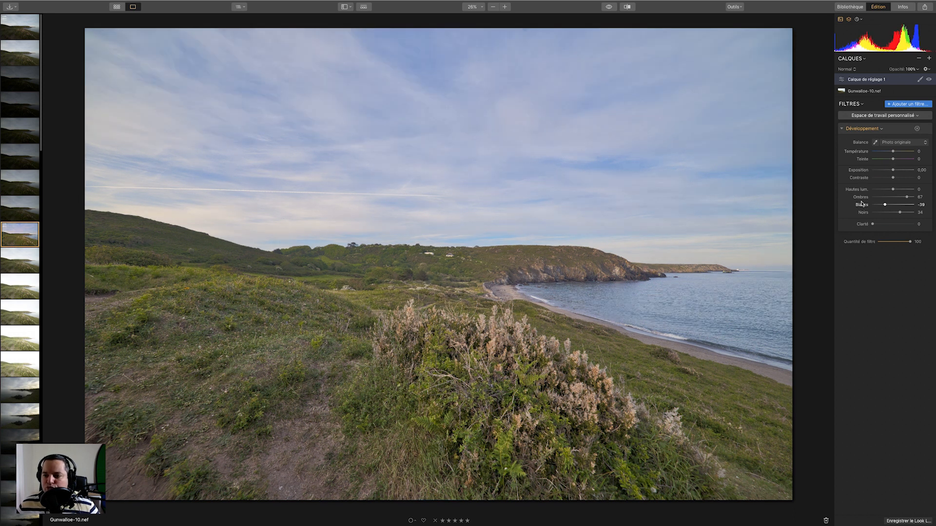
double_click(861, 197)
double_click(862, 205)
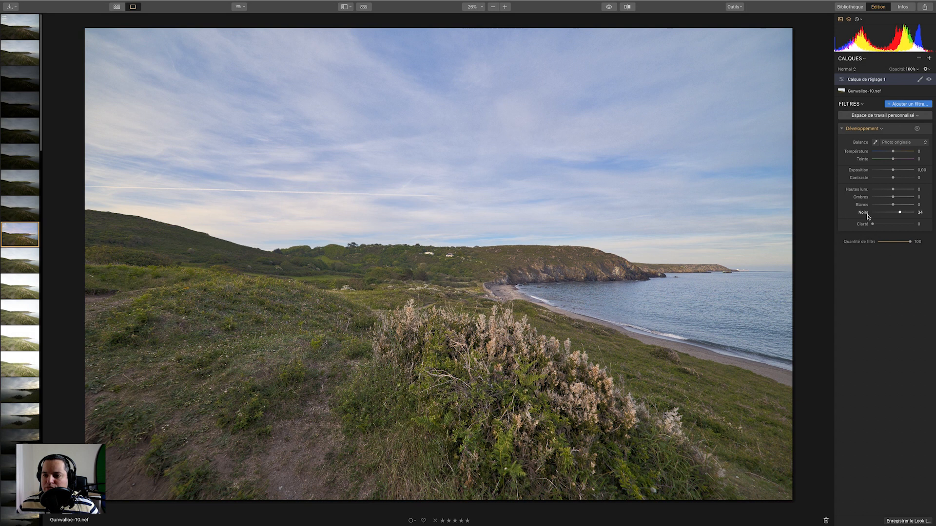
double_click(862, 212)
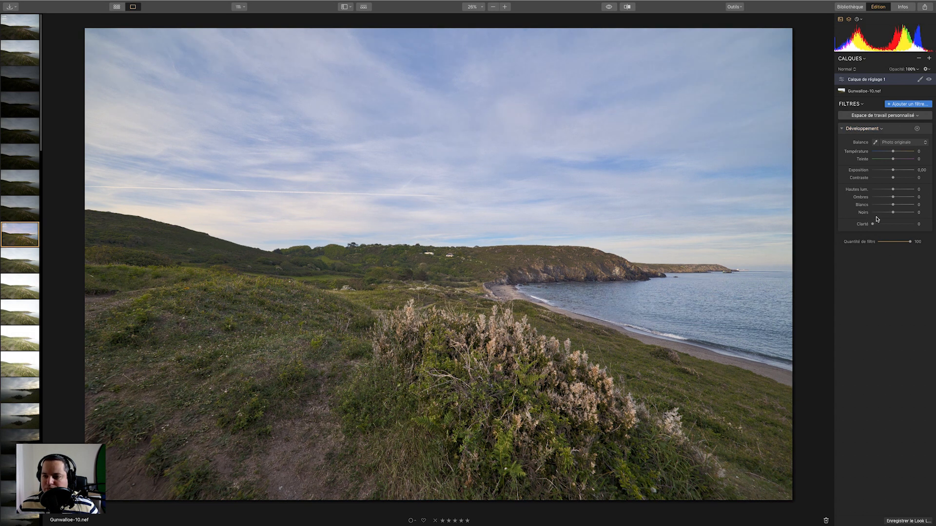
Remove the Développement filter from Calque de réglage 1.
double_click(872, 91)
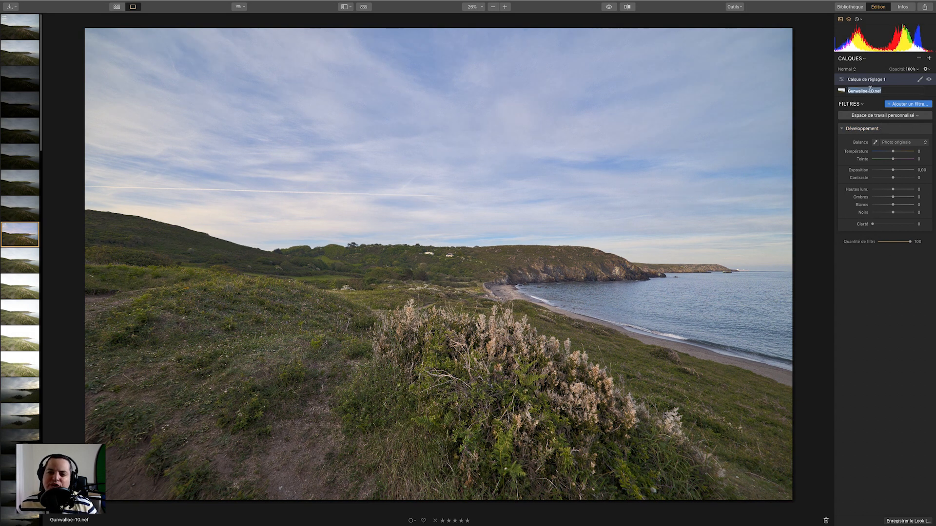
left_click(841, 91)
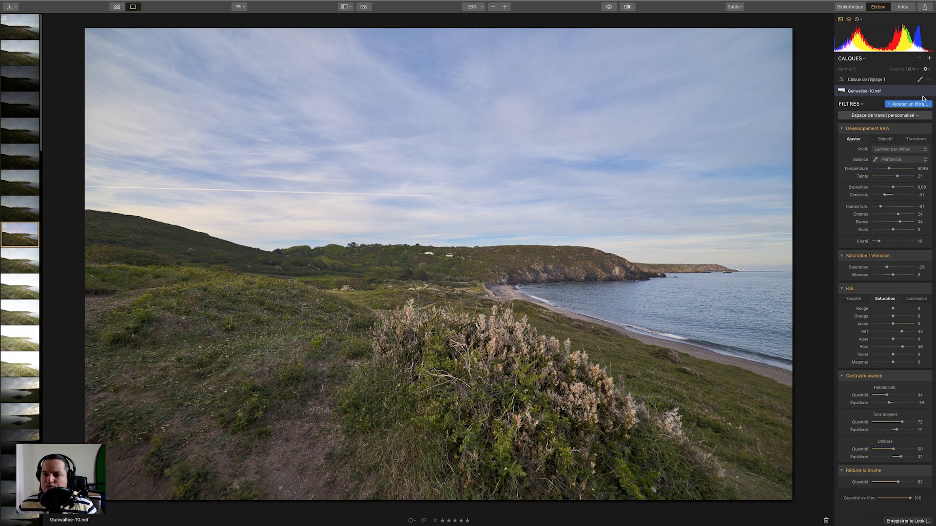
left_click(871, 81)
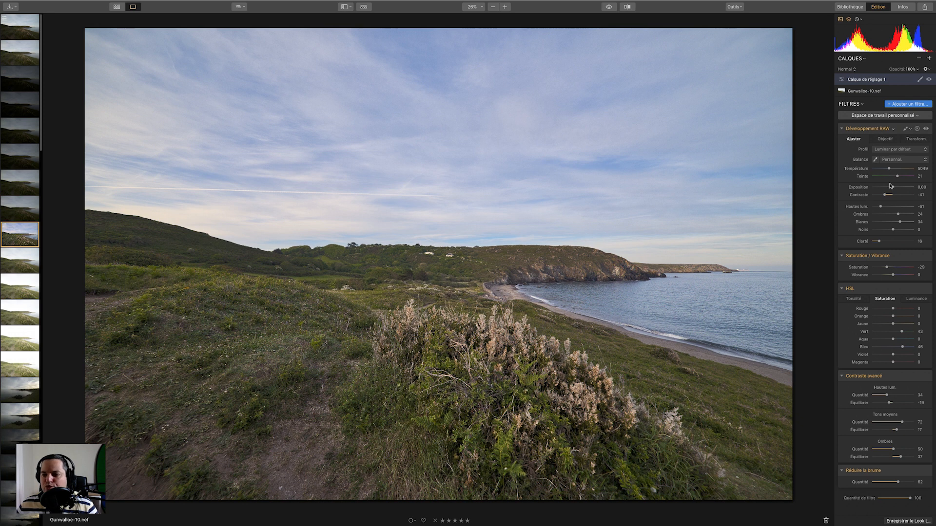
left_click(916, 129)
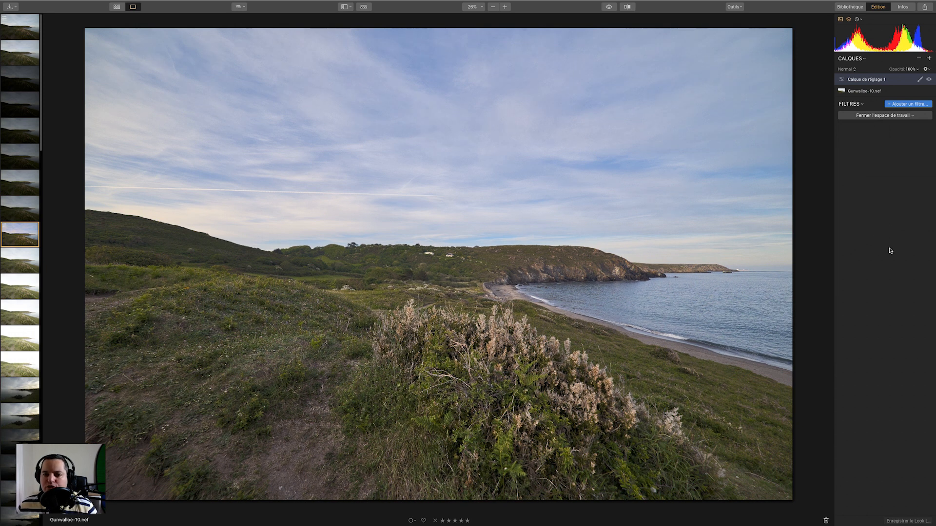
Add a Dégradé réglable filter to the Gunwalloe-10.nef layer and set its upper-zone exposure to -69.
double_click(873, 91)
left_click(846, 92)
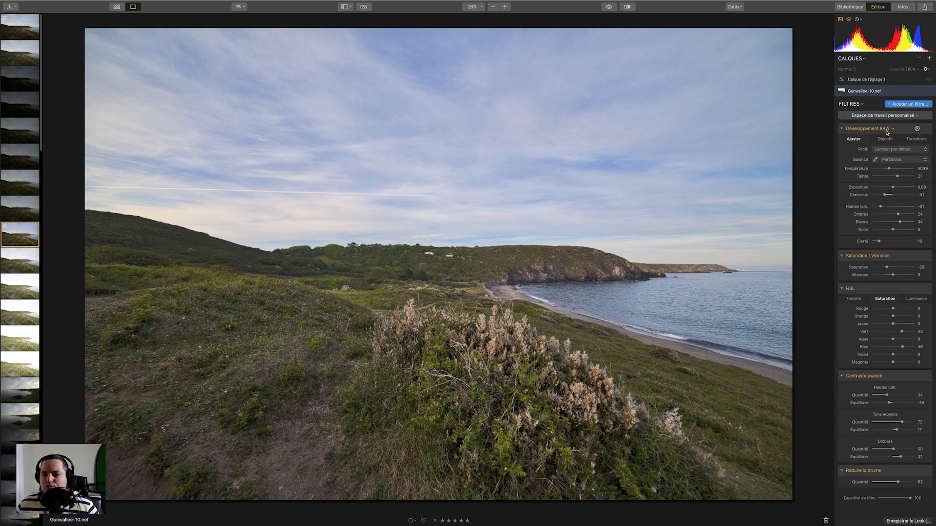
left_click(906, 104)
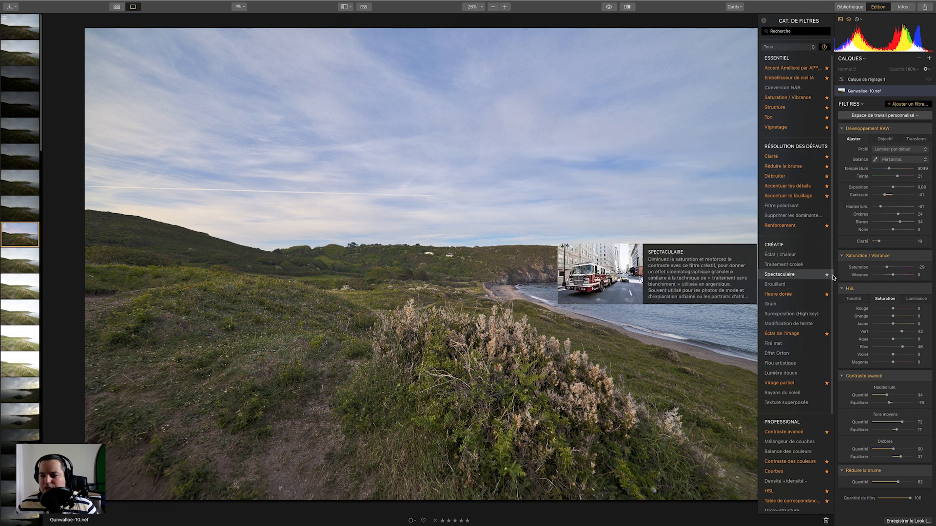
left_click_drag(832, 277, 829, 408)
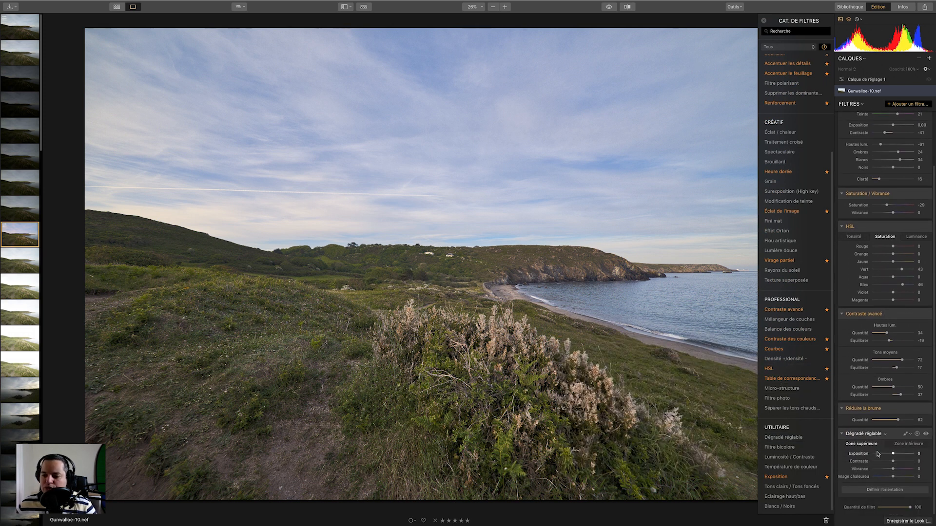
left_click_drag(893, 454, 879, 457)
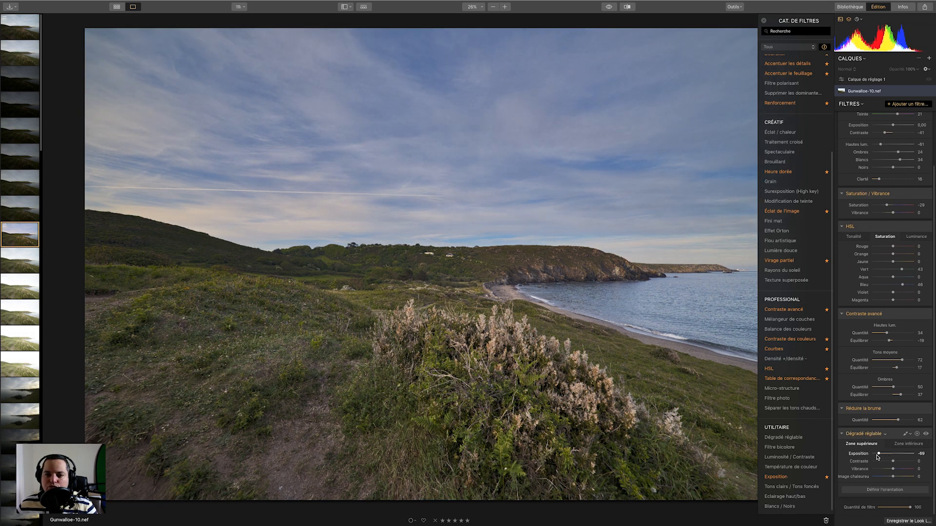
Set the gradient's orientation, moving its line down to about the horizon.
left_click(885, 490)
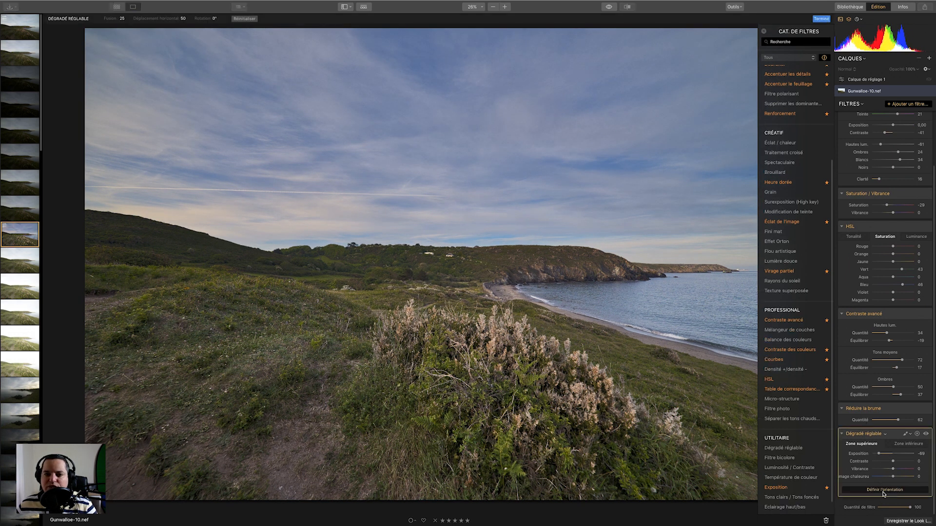
mouse_move(525, 255)
mouse_move(438, 265)
left_mouse_down()
mouse_move(438, 285)
mouse_move(438, 265)
left_mouse_up()
left_click_drag(435, 229, 431, 257)
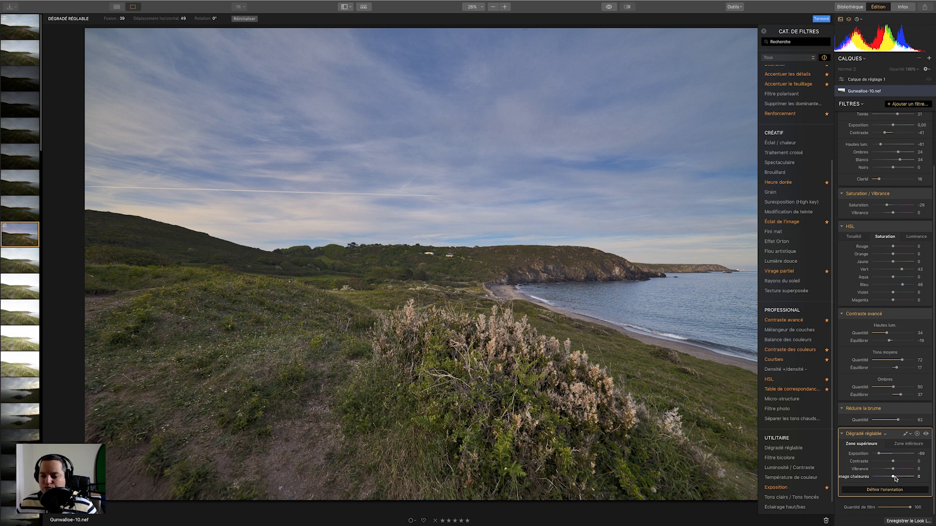
Set the gradient's upper-zone image warmth to 50, contrast to 36 and vibrance to 13.
left_click_drag(895, 478, 901, 478)
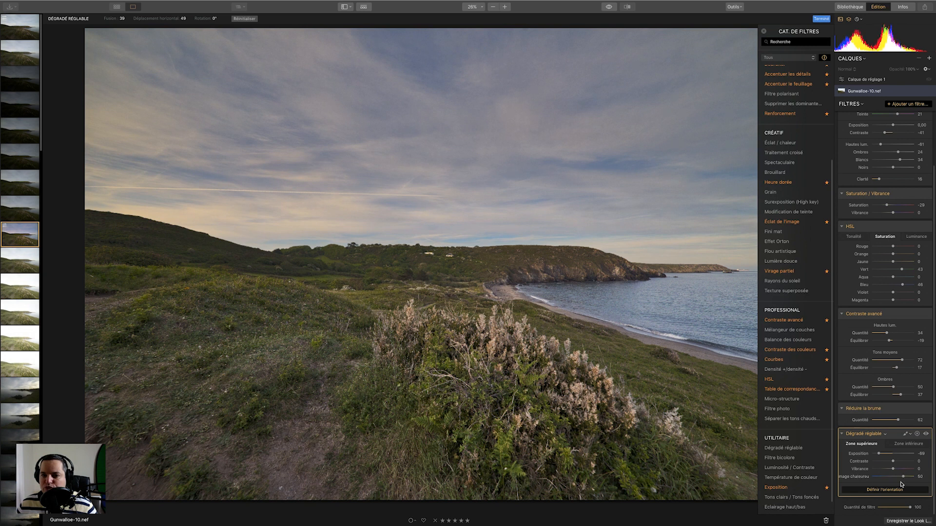
left_click_drag(894, 461, 901, 464)
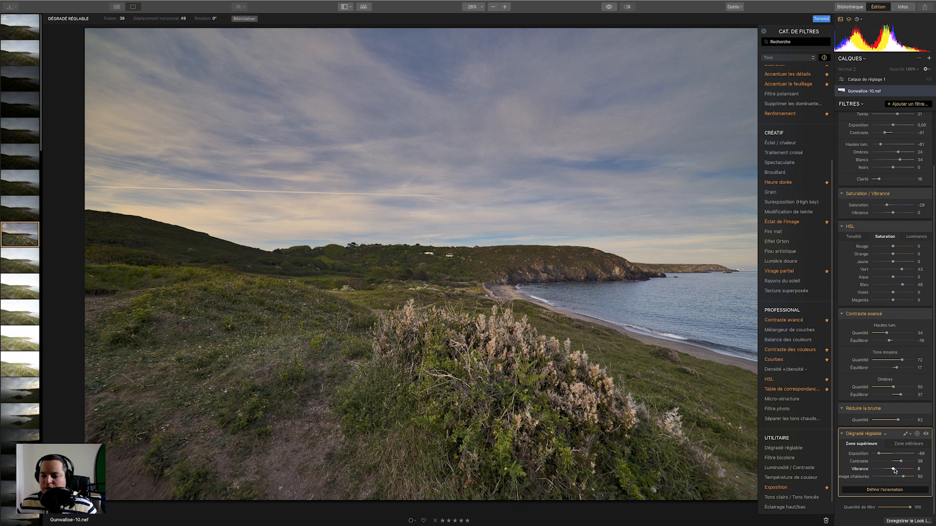
left_click_drag(894, 471, 895, 472)
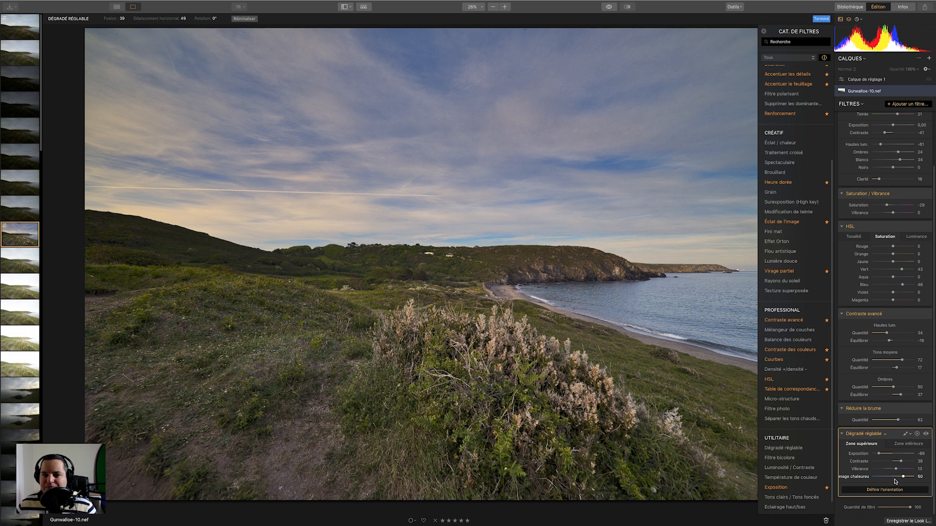
mouse_move(649, 293)
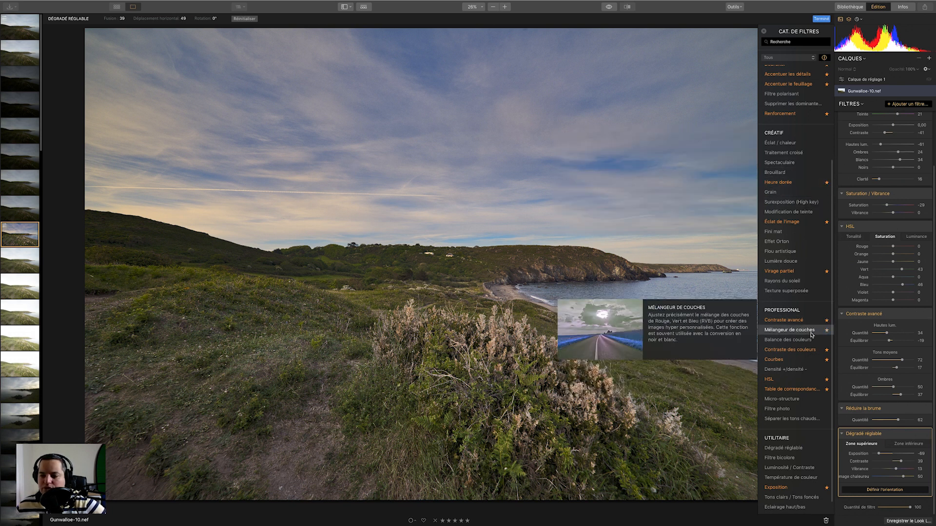
left_click_drag(833, 192, 843, 78)
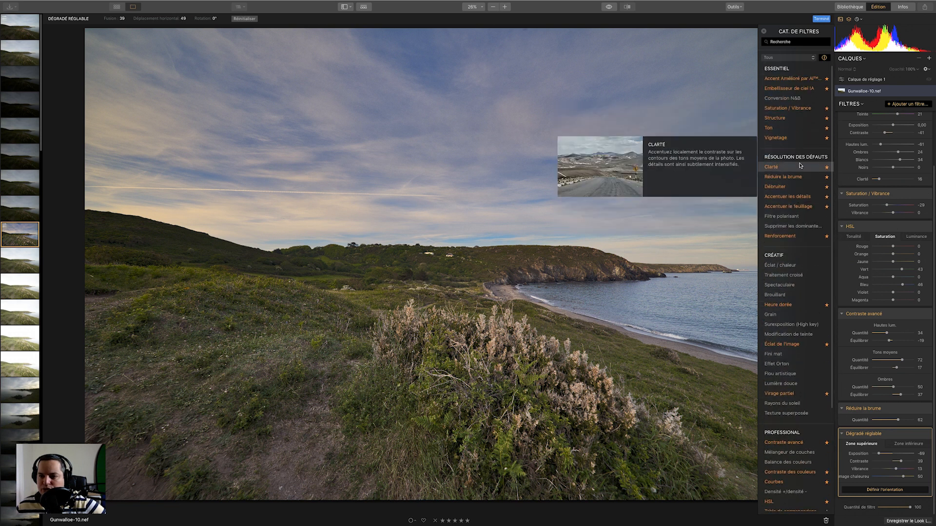
Add a Débruiter filter to the Gunwalloe-10.nef layer and raise its Luminosité noise reduction slightly.
left_click(784, 188)
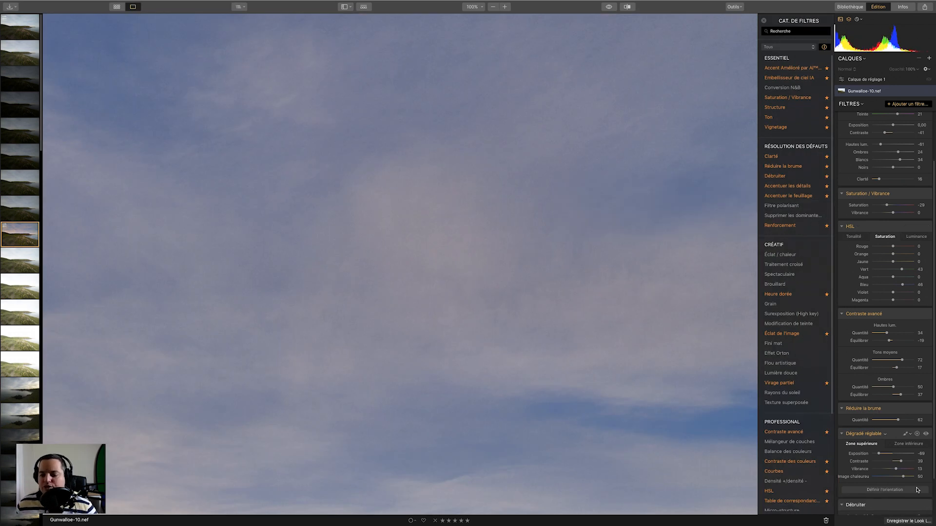
scroll(935, 445, "down", 3)
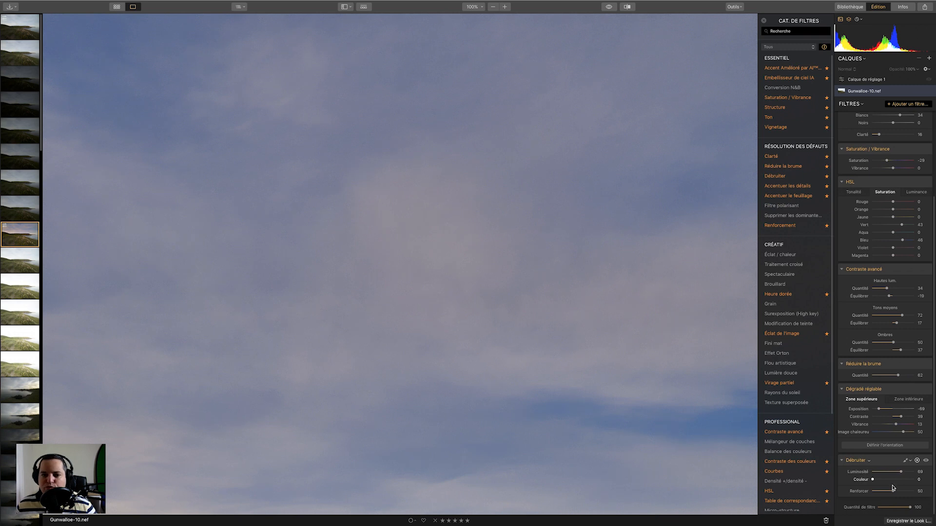
left_click_drag(901, 473, 907, 474)
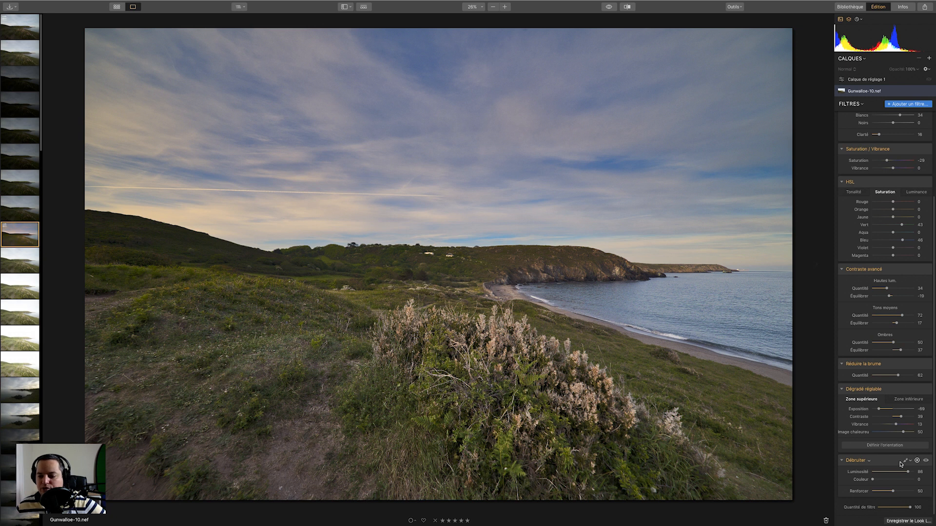
Create a brush mask for the Débruiter filter with a larger brush, painting it over the whole sky.
left_click(905, 461)
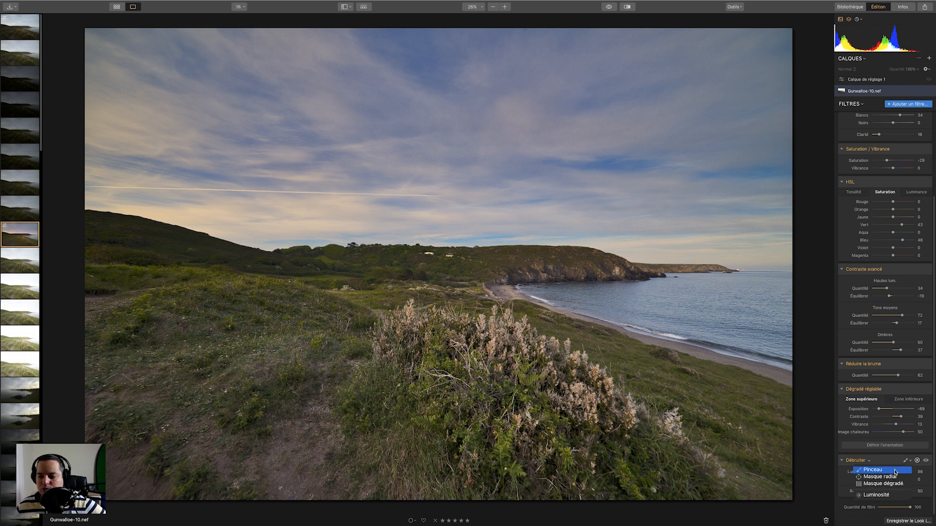
left_click(872, 470)
left_click(117, 18)
key("bracketright")
key("bracketright")
key("bracketright")
key("bracketright")
key("bracketright")
key("bracketright")
key("bracketright")
key("bracketright")
left_click_drag(119, 63, 292, 85)
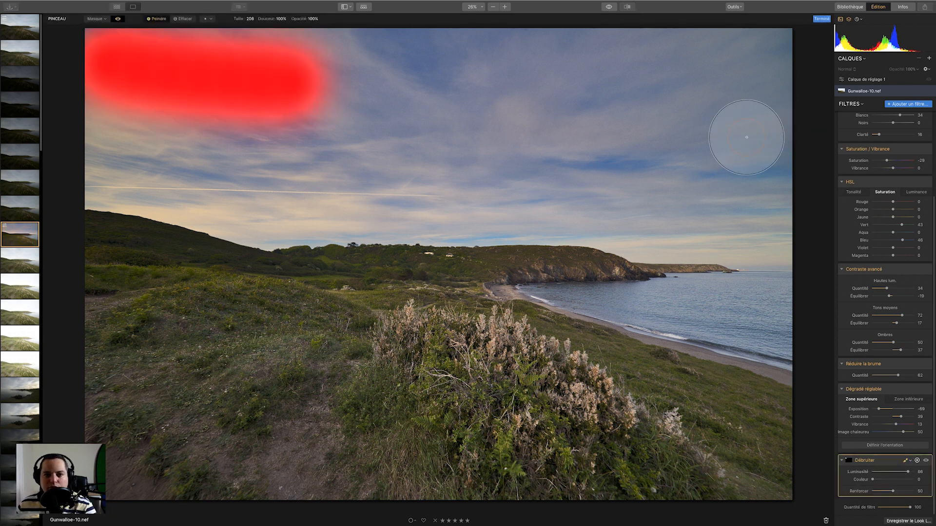
left_click_drag(747, 105, 293, 88)
left_click_drag(753, 68, 752, 42)
left_click_drag(117, 137, 307, 144)
mouse_move(415, 136)
left_mouse_down()
mouse_move(104, 167)
mouse_move(698, 210)
mouse_move(361, 195)
mouse_move(78, 164)
left_mouse_up()
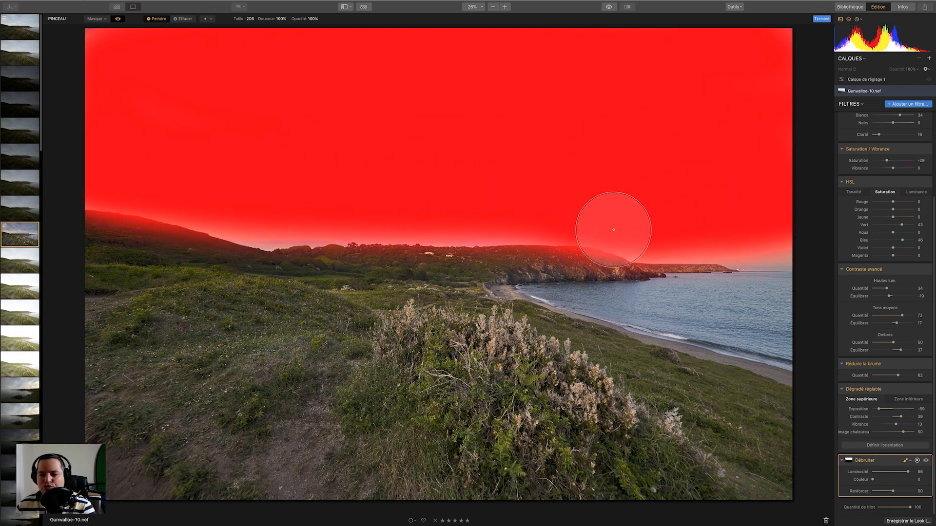
left_click(118, 18)
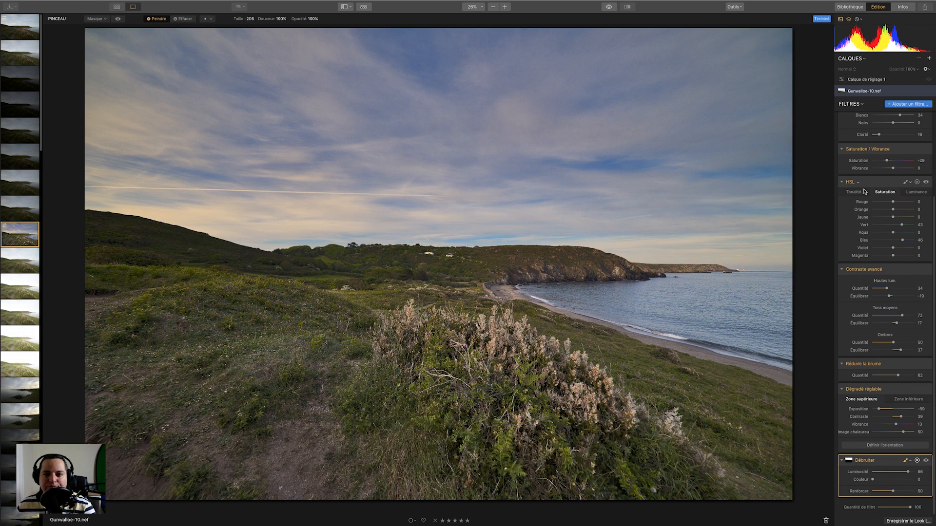
Select Calque de réglage 1 and toggle the before/after preview to compare the edit.
left_click(866, 79)
left_click(609, 6)
left_click(610, 6)
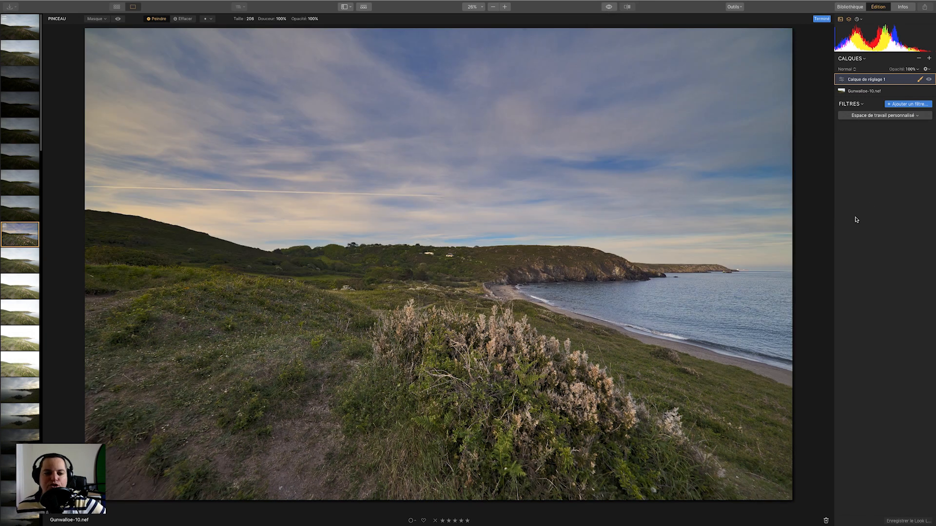
Copy the adjustments of the Gunwalloe-10 image from the filmstrip.
right_click(18, 235)
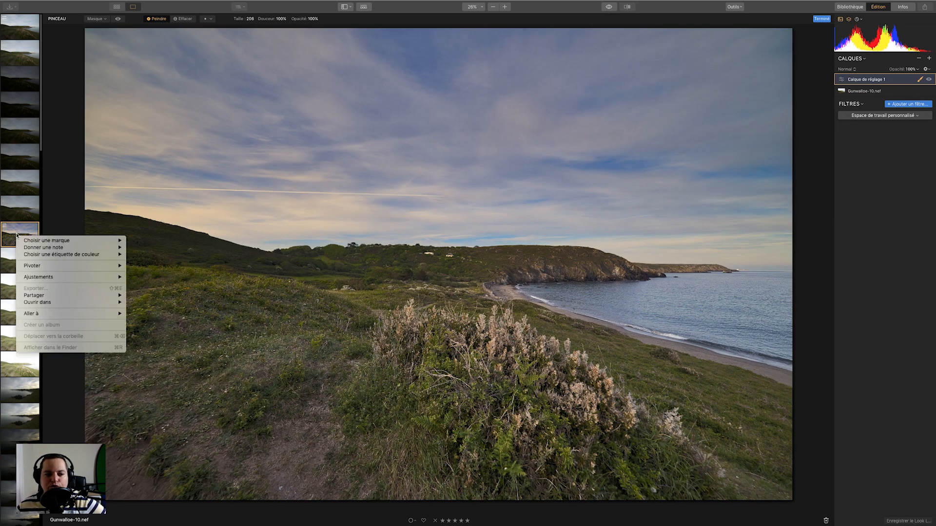
mouse_move(84, 277)
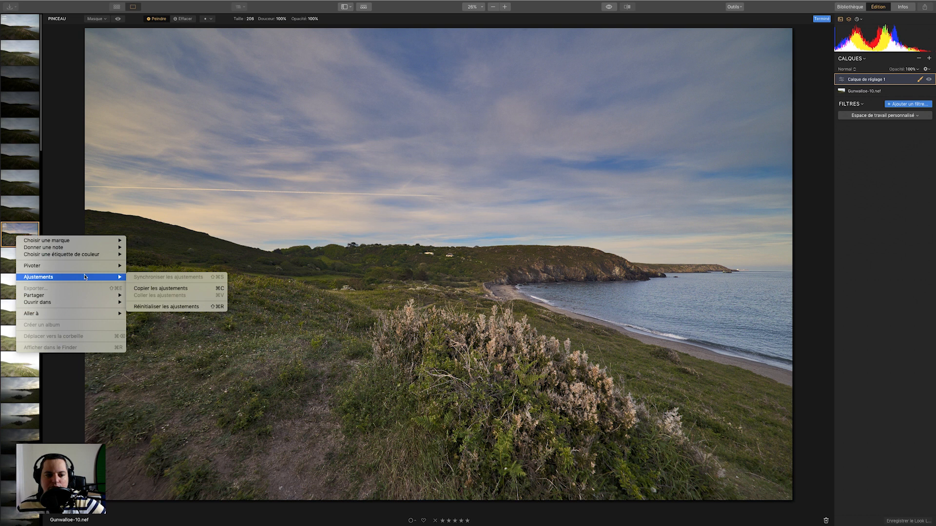
left_click(176, 289)
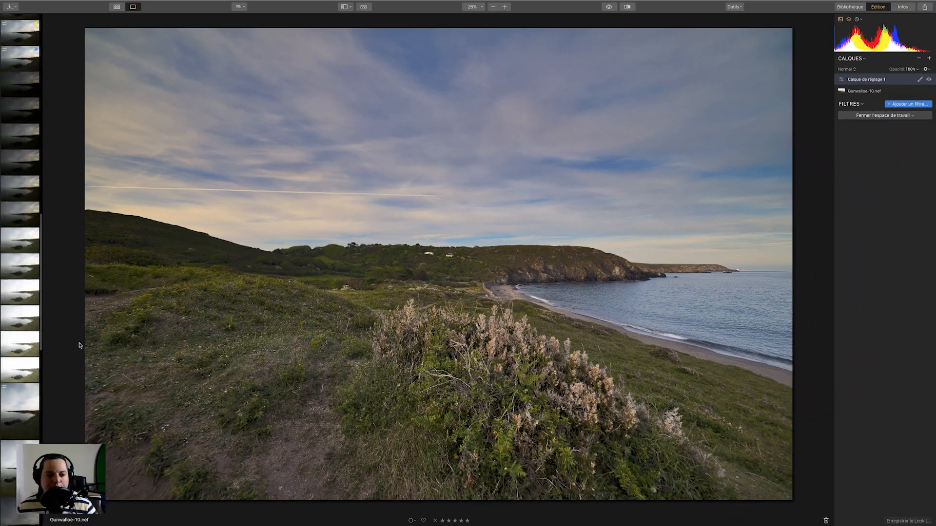
Paste the copied adjustments onto Gunwalloe-49.nef in the filmstrip.
left_click_drag(79, 343, 61, 414)
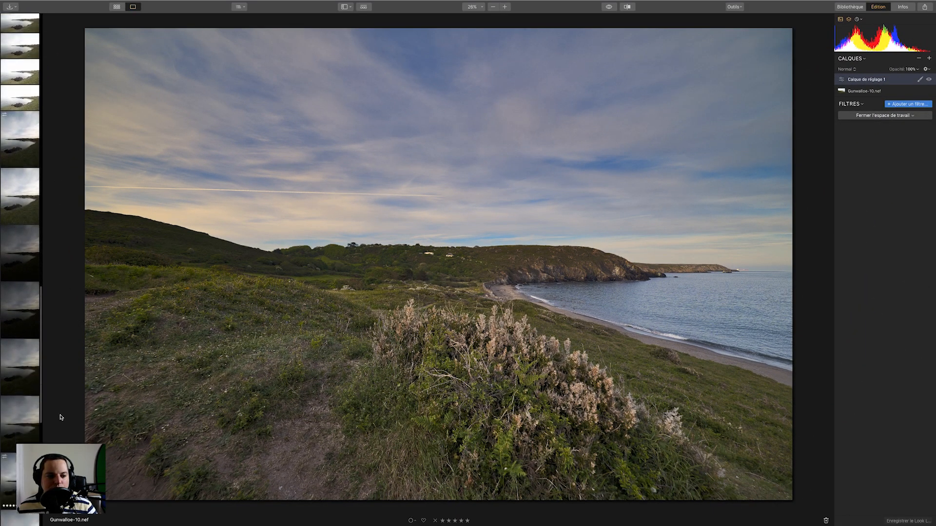
left_click(10, 263)
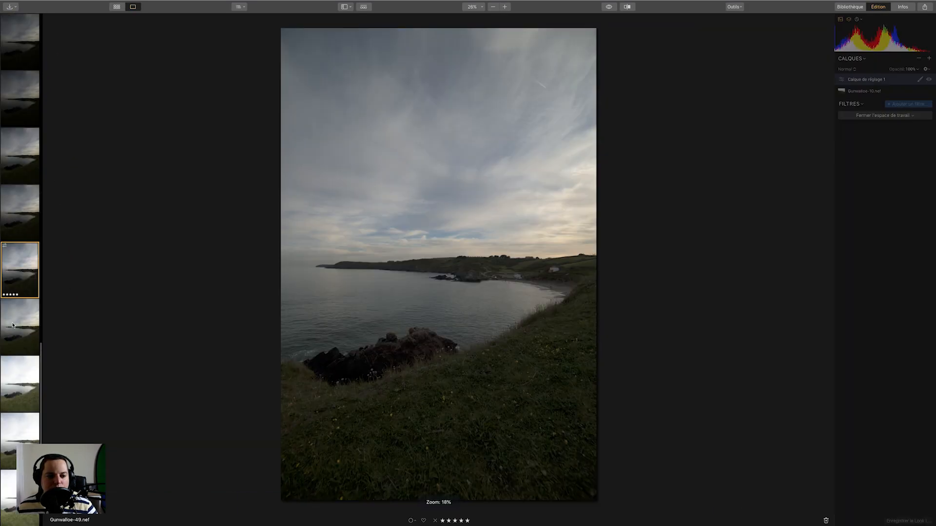
right_click(19, 264)
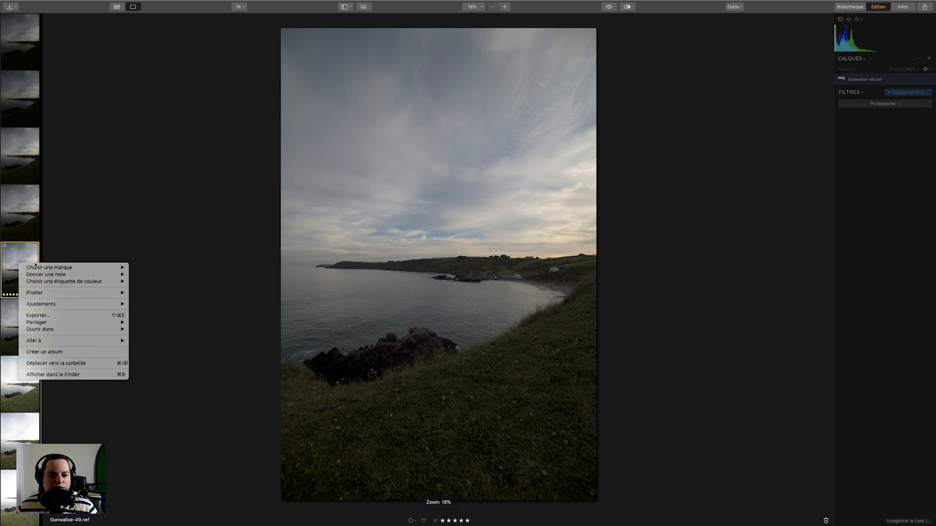
mouse_move(65, 305)
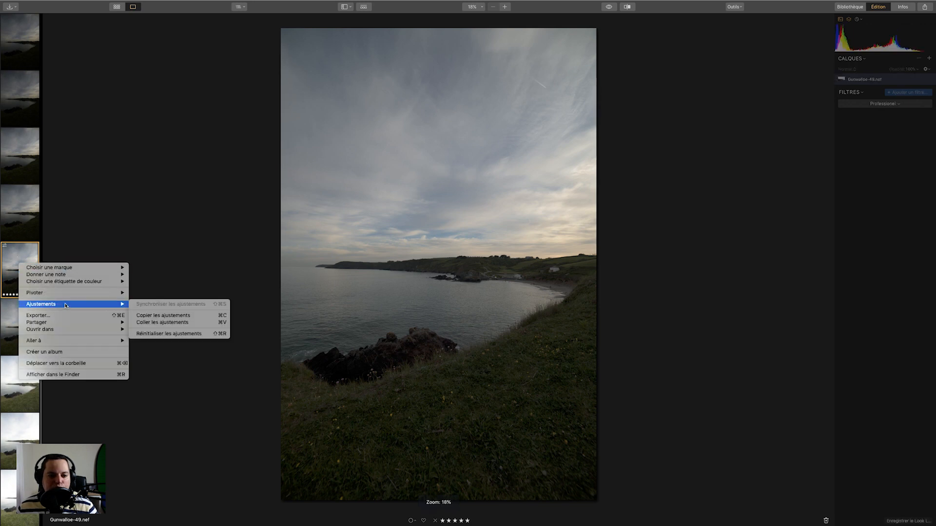
left_click(141, 324)
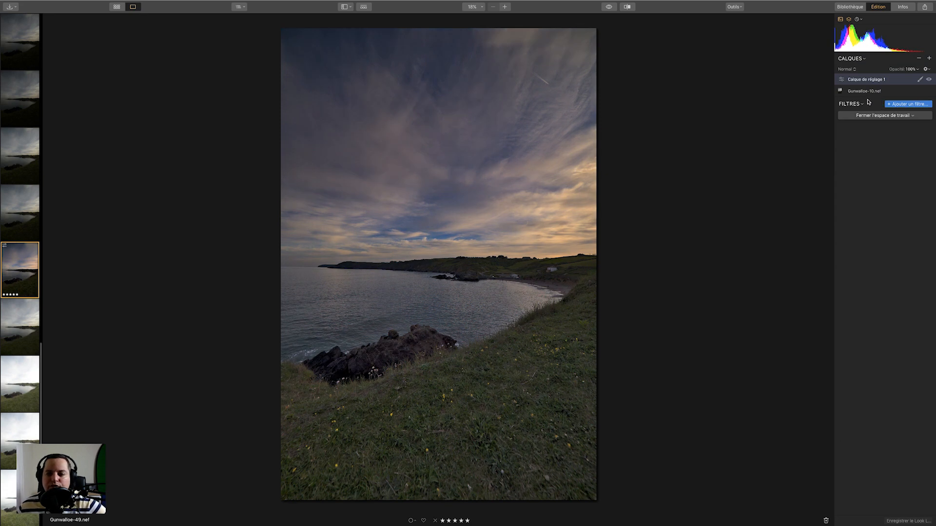
Set the RAW Development transform rotation (Pivoter) of the pasted image layer to -24.
double_click(860, 92)
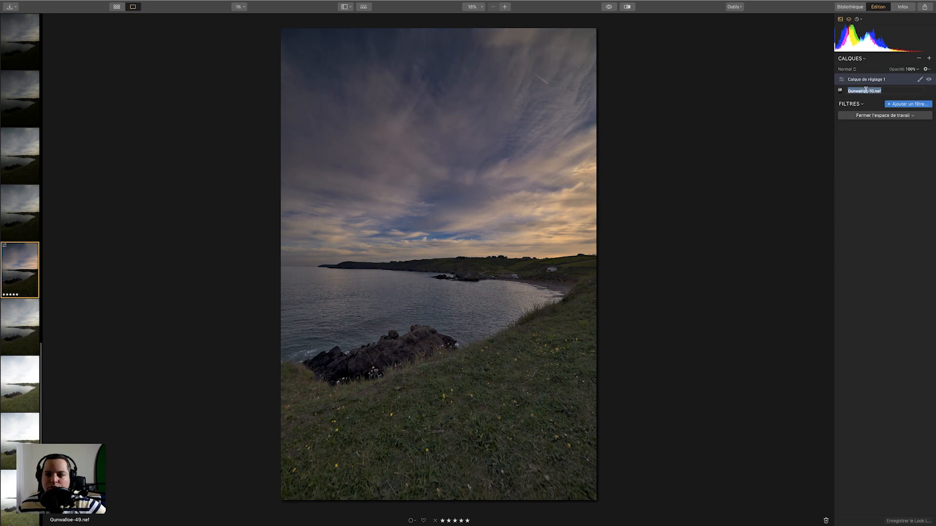
left_click(841, 92)
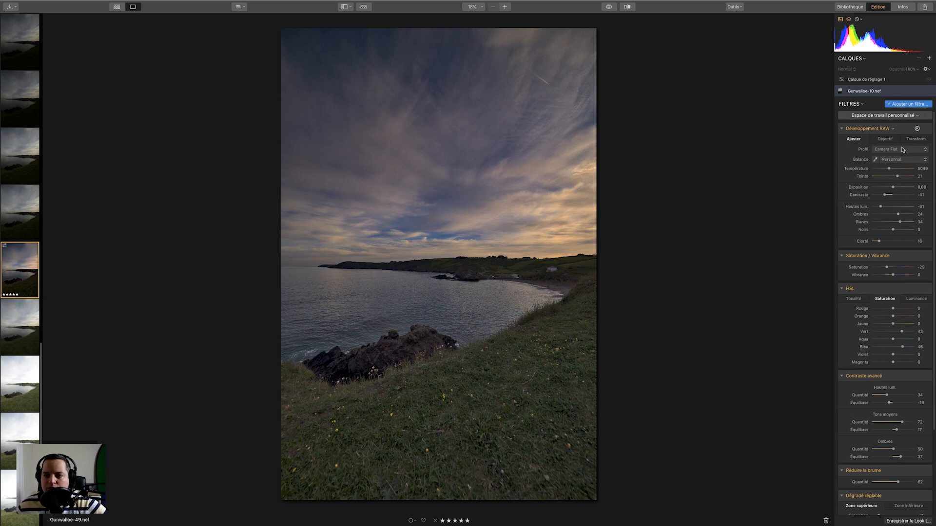
left_click(916, 140)
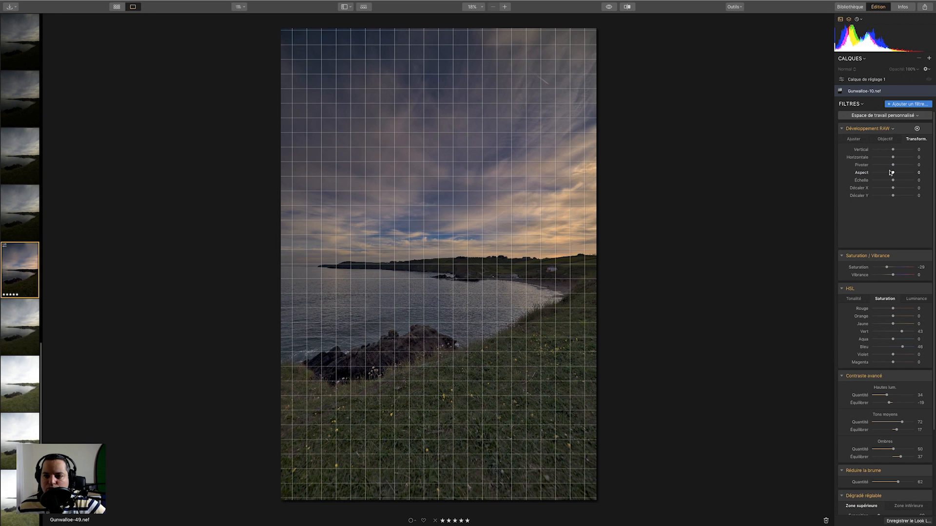
left_click_drag(893, 166, 889, 168)
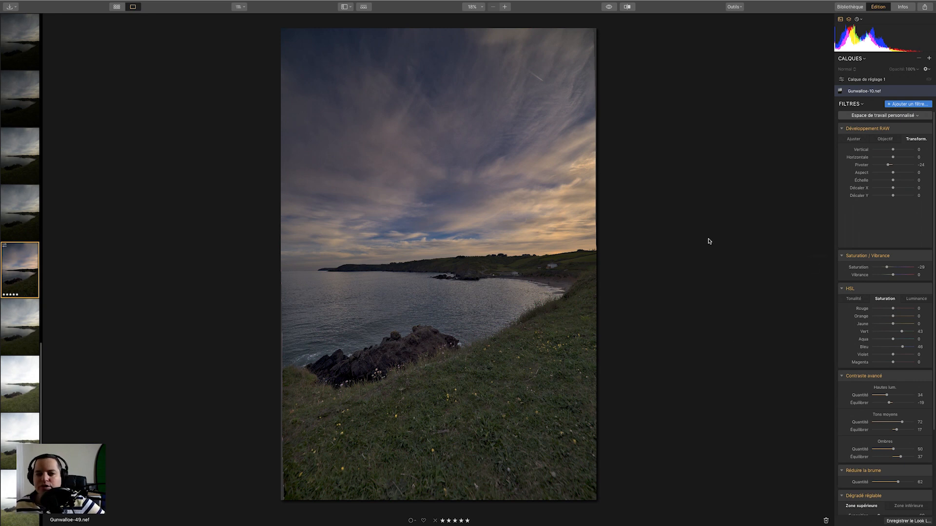
Save the current edits as a new Luminar Look named "look 1".
left_click(364, 8)
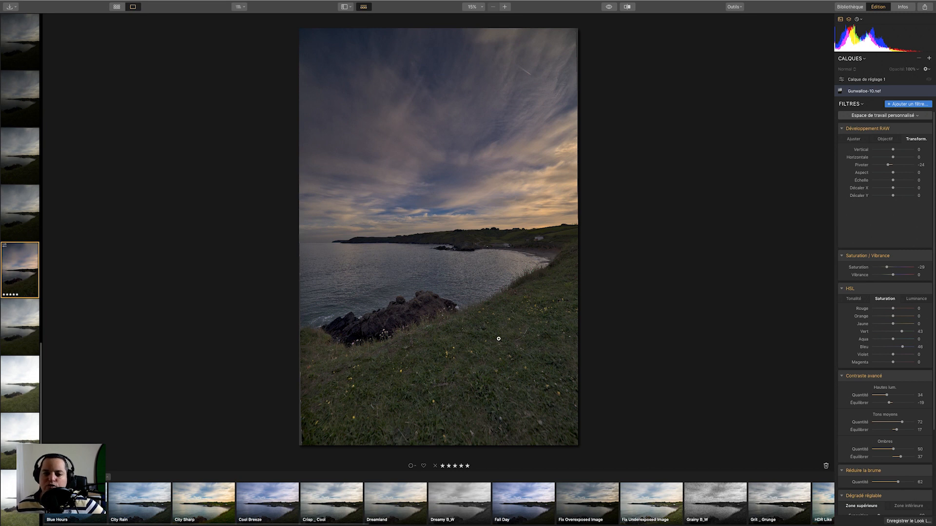
left_click(916, 523)
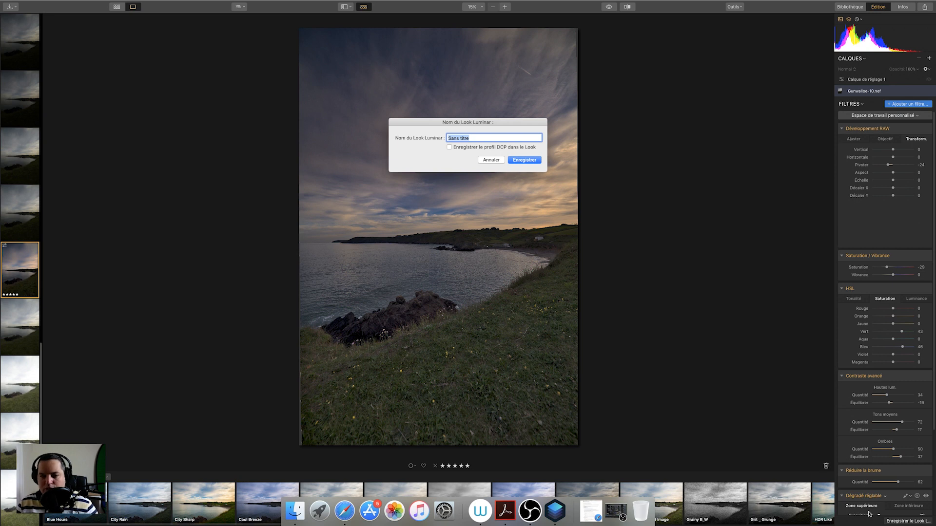
key("BackSpace")
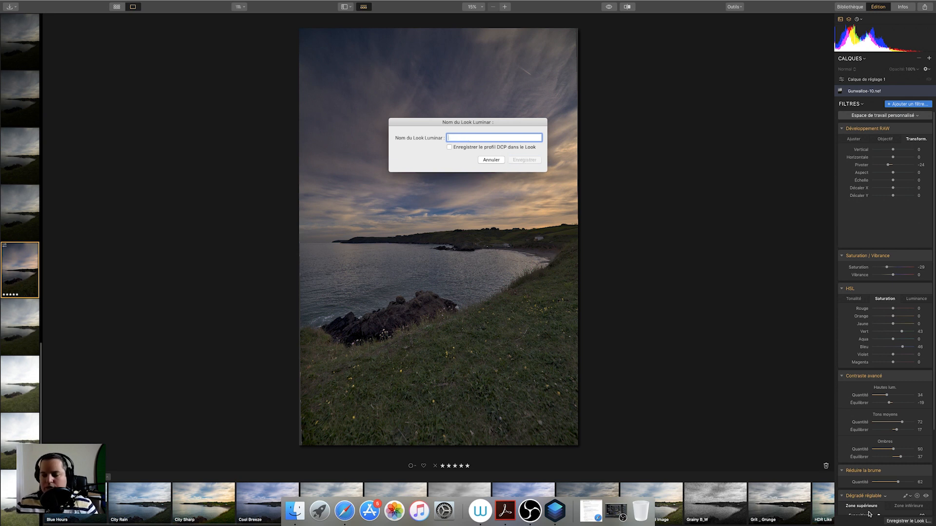
type("look 1")
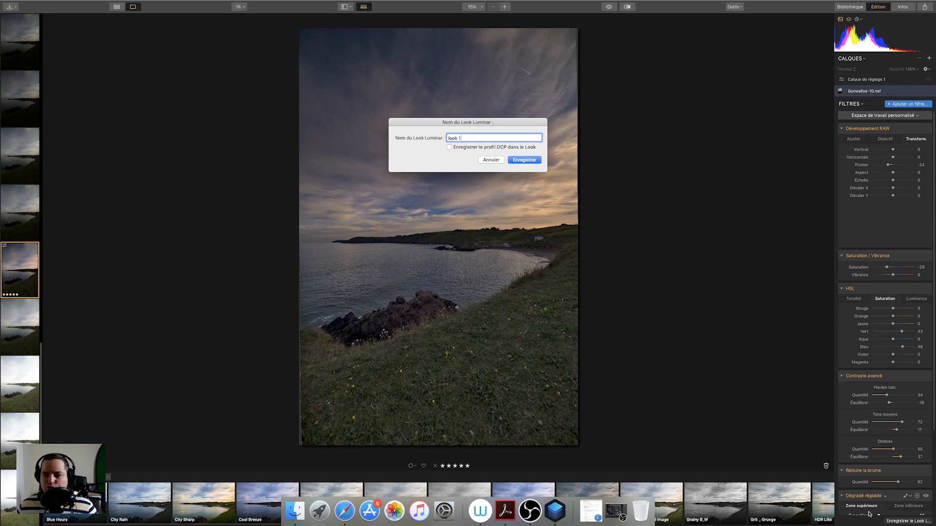
left_click(527, 161)
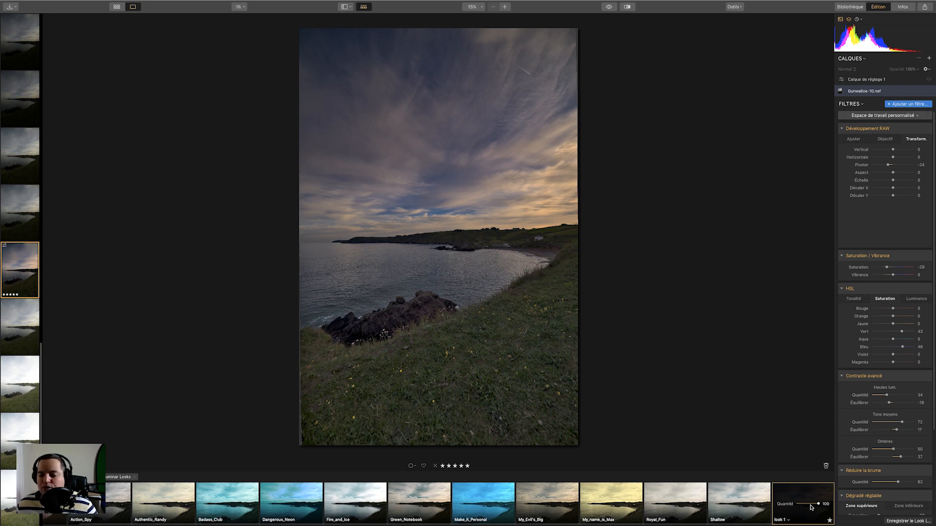
Apply the look 1 Look to Gunwalloe-16.nef.
left_click(4, 215)
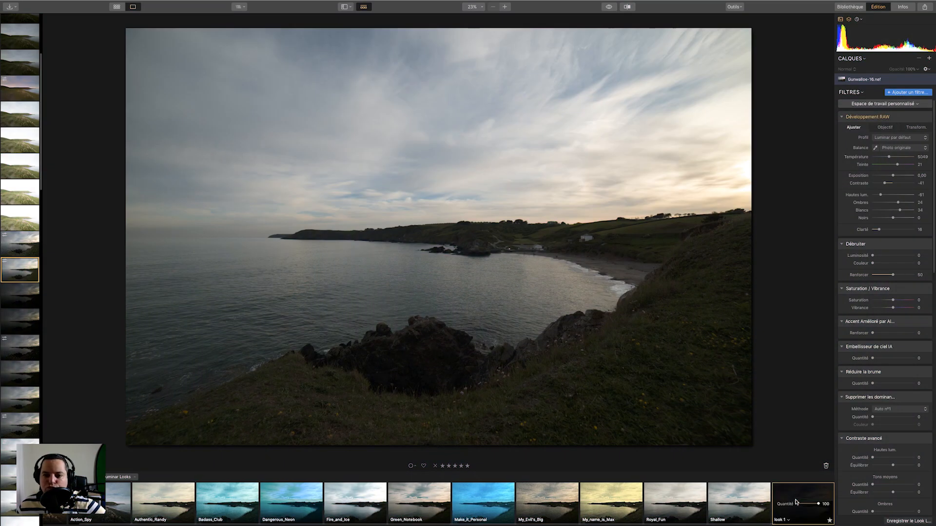
left_click(796, 502)
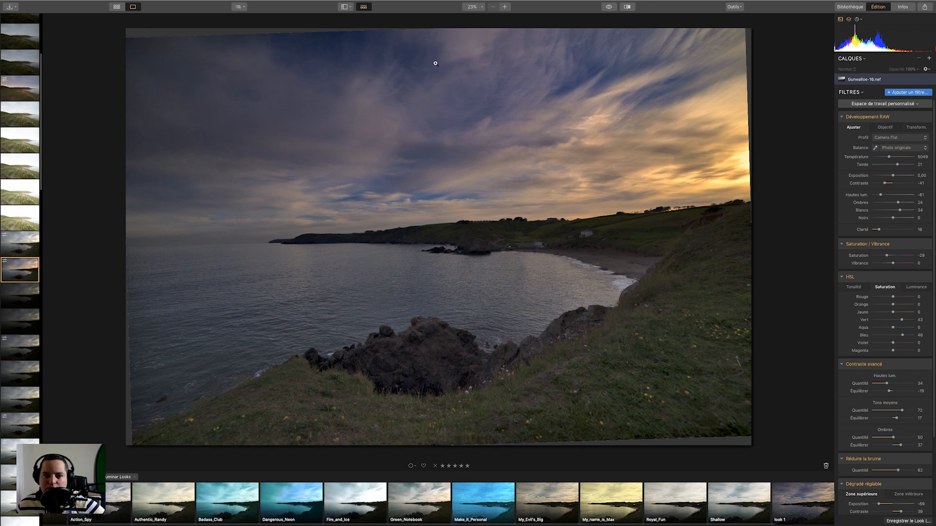
Crop Gunwalloe-16 by trimming the top and bottom edges slightly.
left_click(734, 7)
left_click(748, 15)
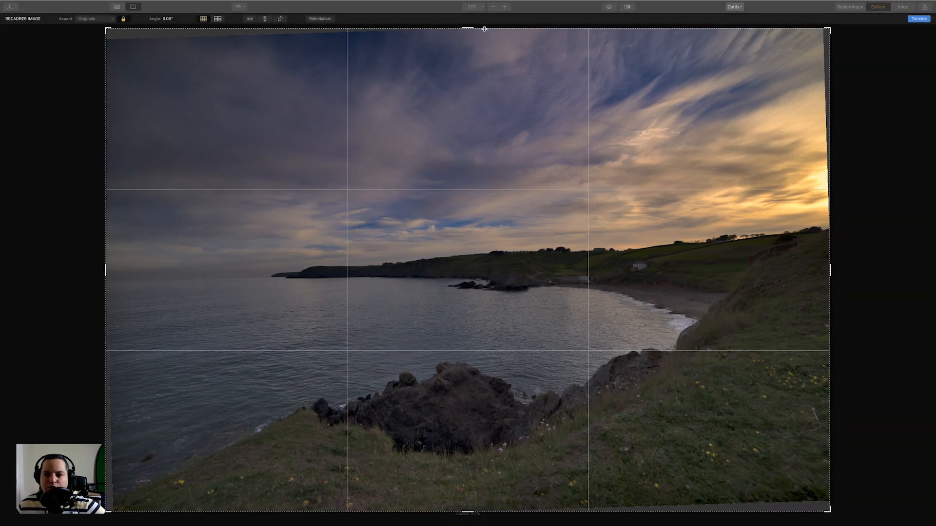
left_click_drag(469, 26, 469, 36)
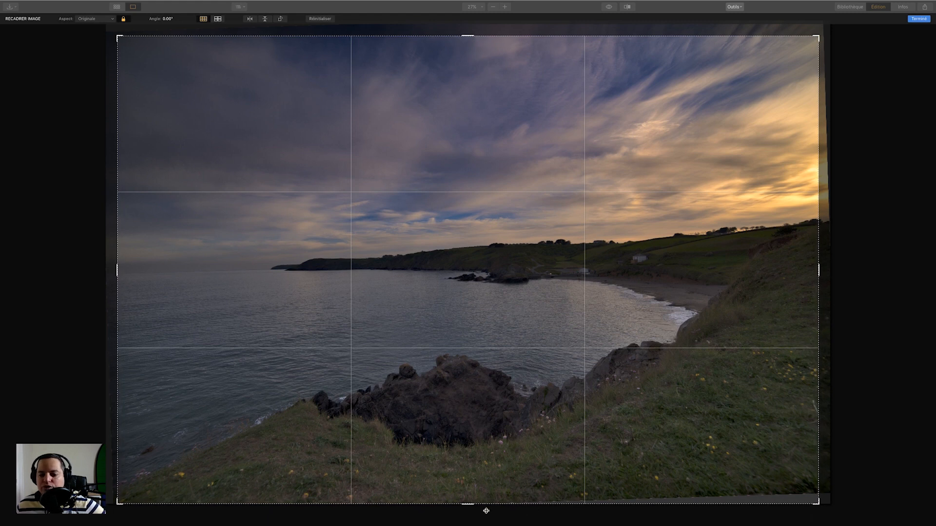
left_click_drag(466, 507, 463, 496)
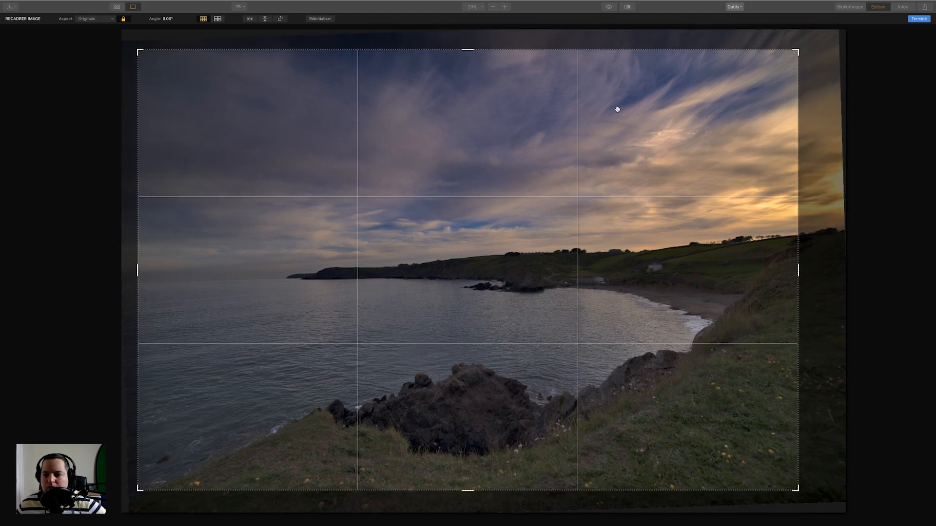
left_click(919, 18)
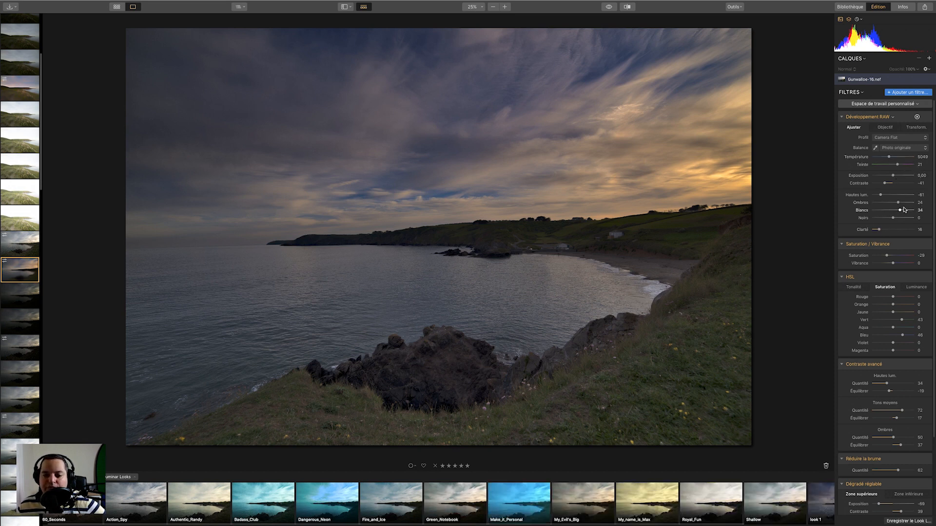
Raise the RAW Development whites and set the shadows (Ombres) to 47.
left_click_drag(900, 210, 905, 212)
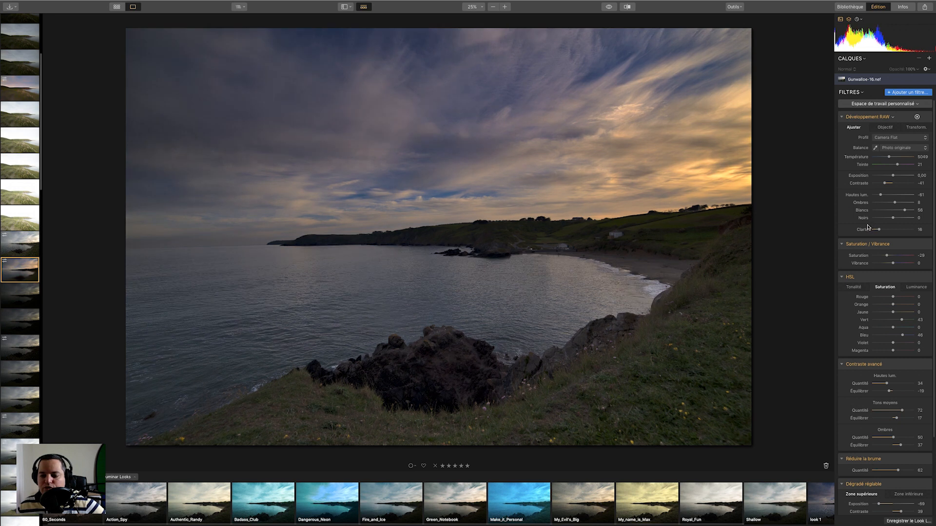
scroll(932, 301, "down", 5)
left_click_drag(895, 152, 904, 152)
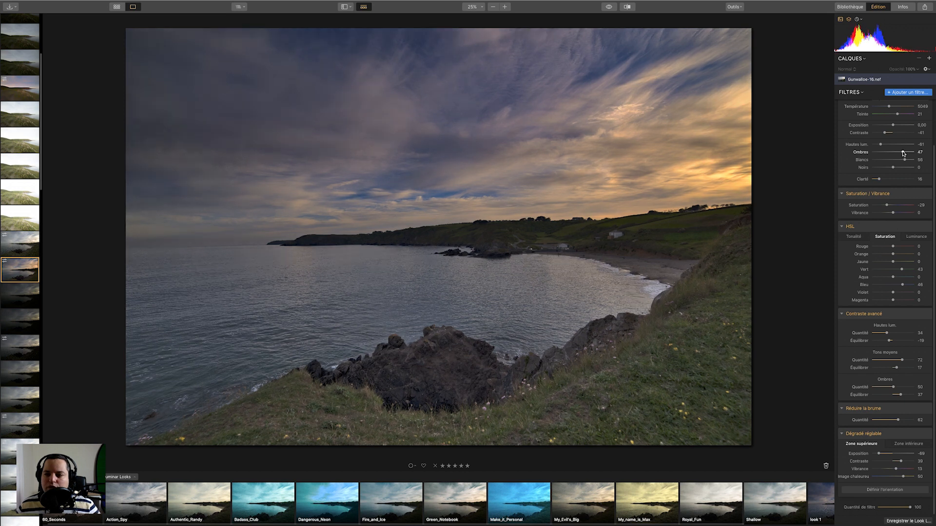
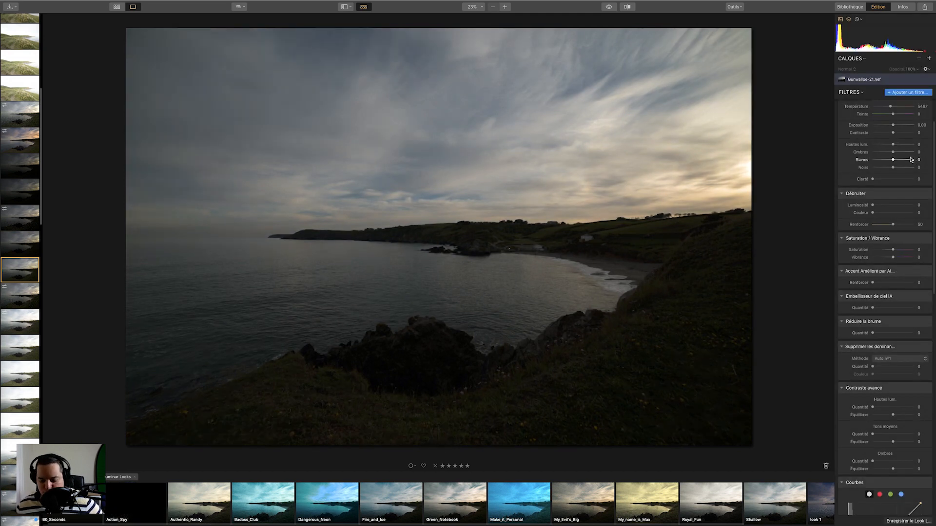
Set the RAW Development profile to Luminar par défaut.
key("j")
key("j")
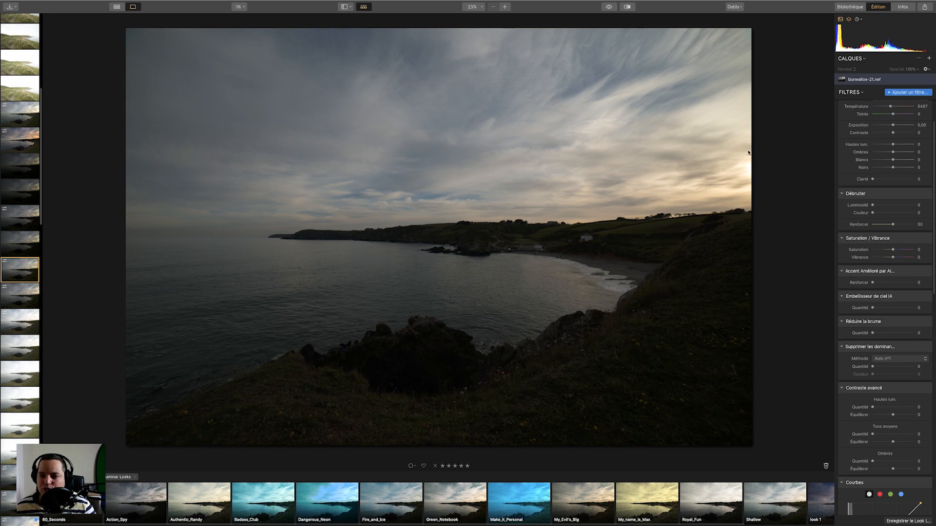
scroll(896, 147, "up", 2)
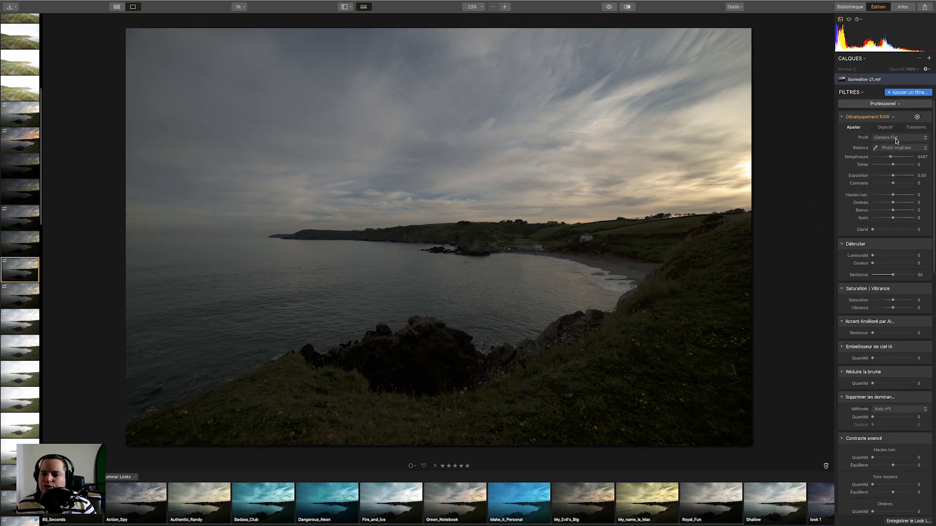
left_click(895, 139)
left_click(853, 146)
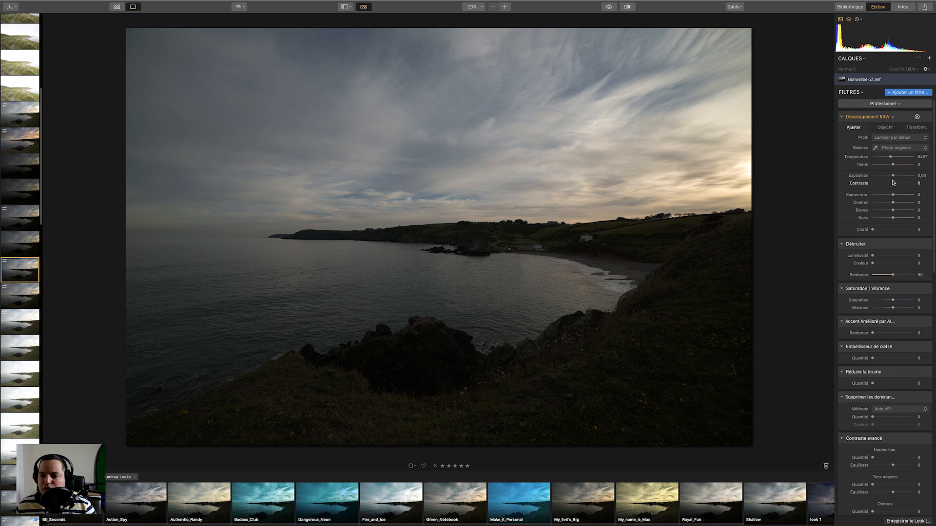
Try lowering contrast to -43, adjusting the highlights, shadows, whites and blacks, and setting saturation to -41.
left_click_drag(889, 182, 884, 185)
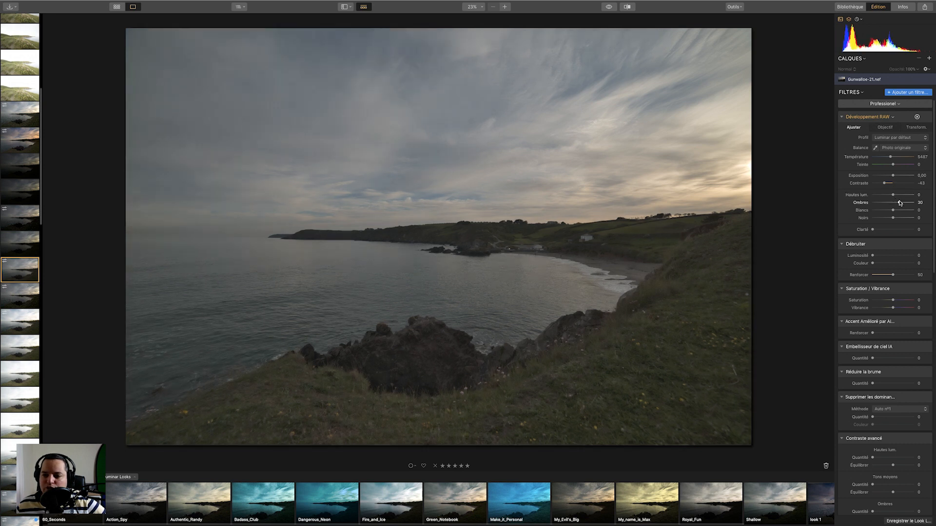
left_click_drag(890, 196, 889, 219)
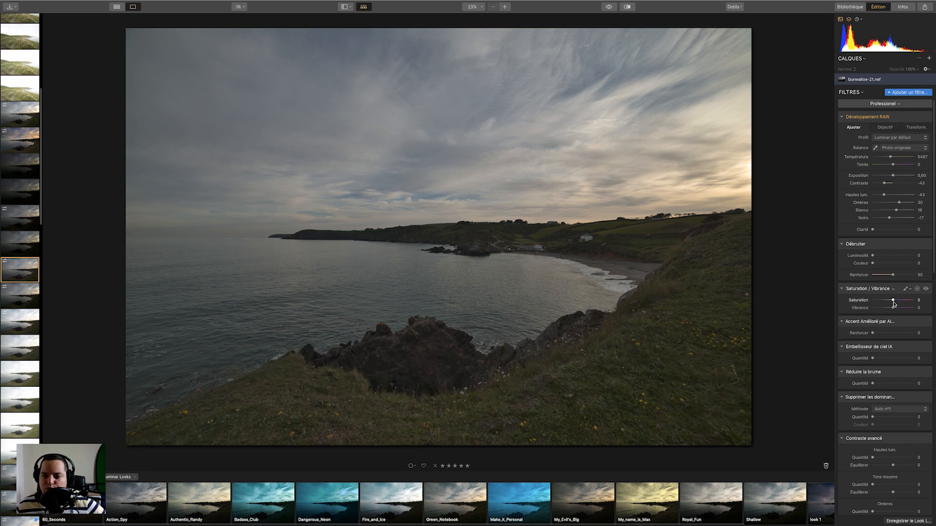
left_click_drag(893, 302, 884, 300)
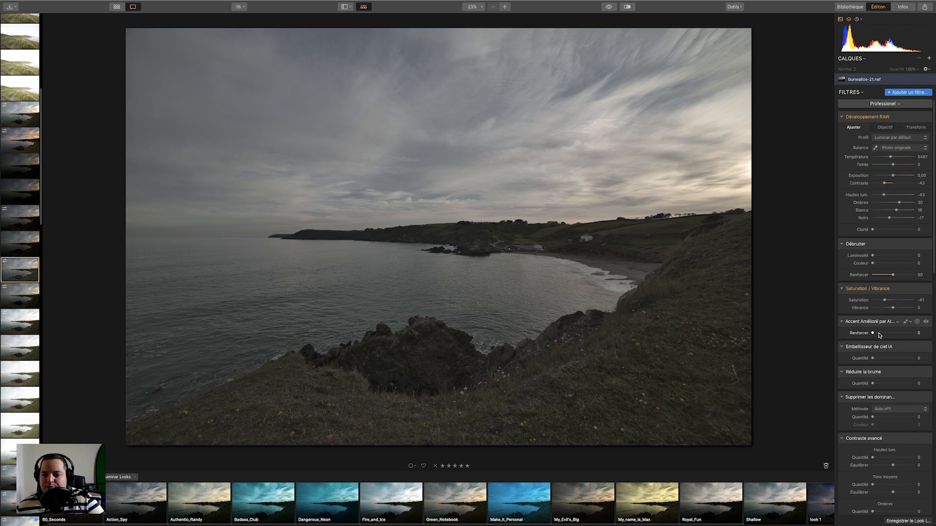
Reset the RAW tone sliders and the saturation slider to zero.
double_click(861, 203)
double_click(862, 217)
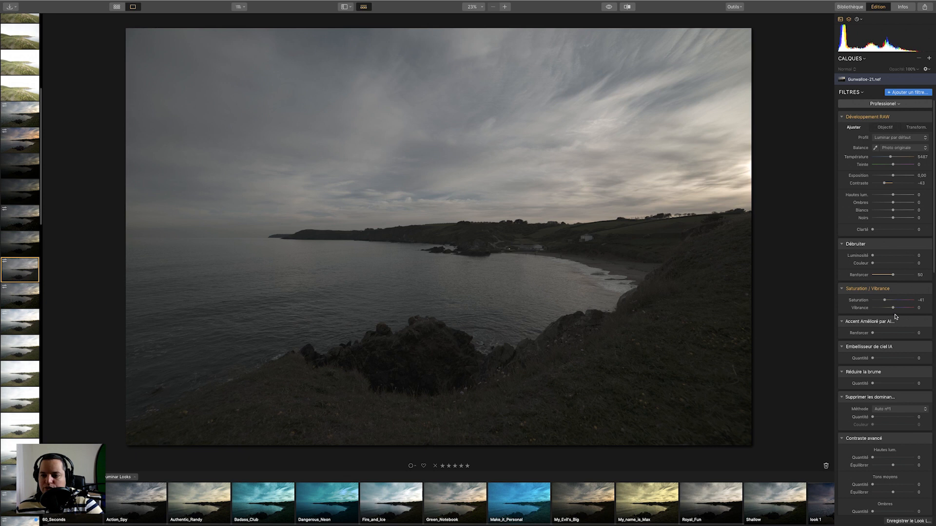
double_click(858, 300)
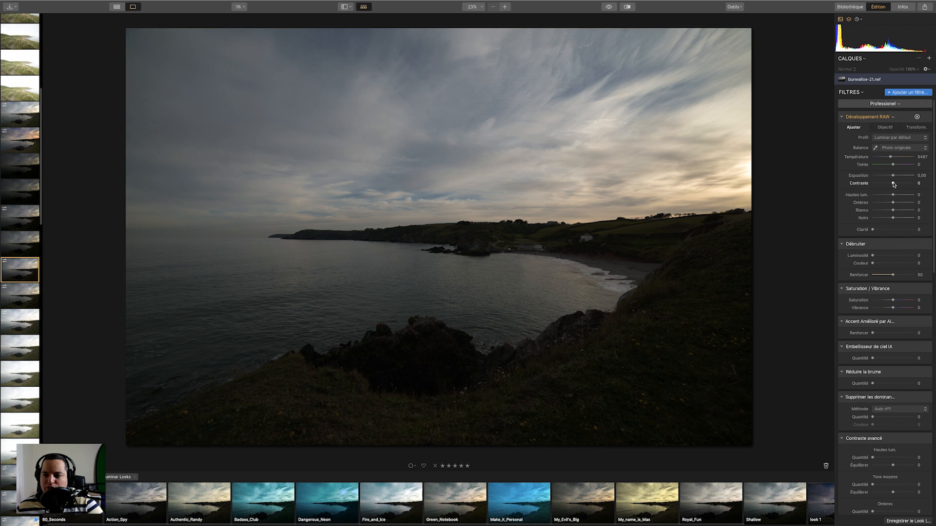
Set the RAW contrast to -47 and the Saturation to -32.
left_click_drag(894, 184, 883, 184)
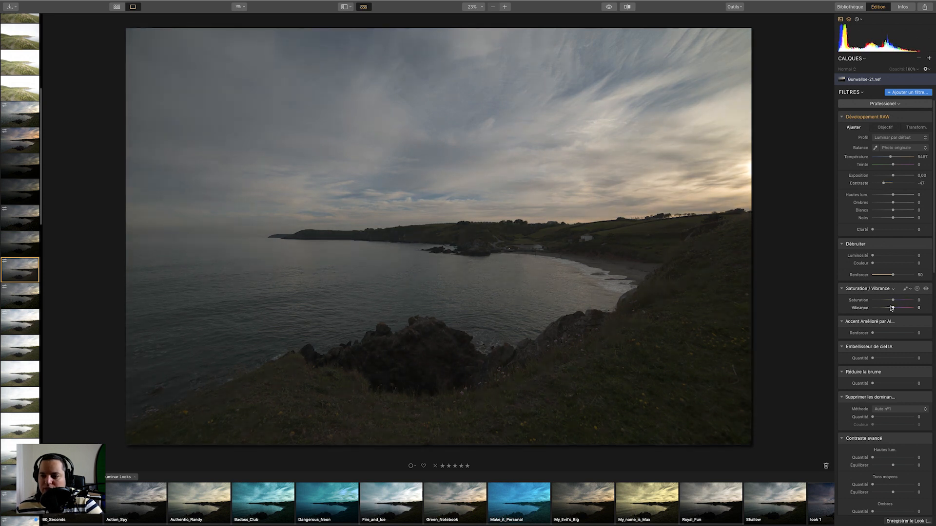
left_click_drag(893, 301, 886, 300)
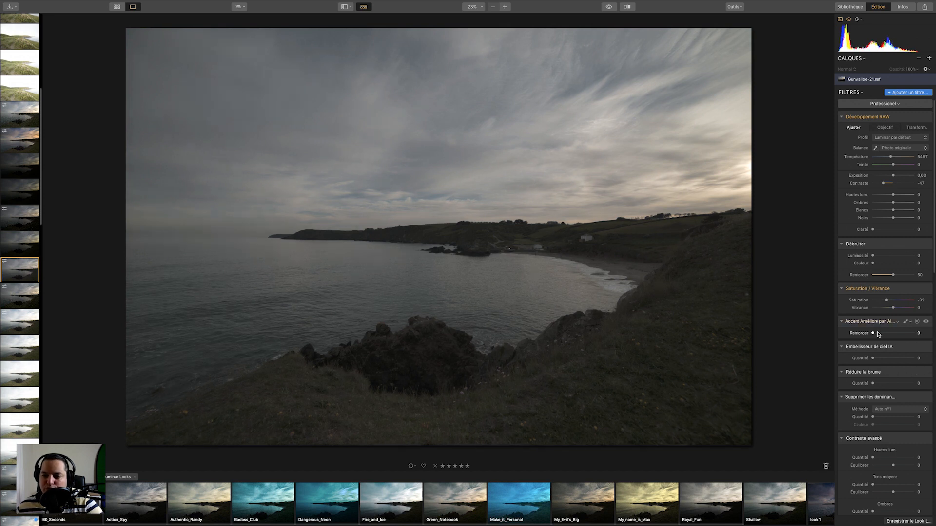
Set AI Accent to 80 and AI Sky Enhancer to 54, and reset Saturation to 0.
left_click_drag(874, 334, 895, 359)
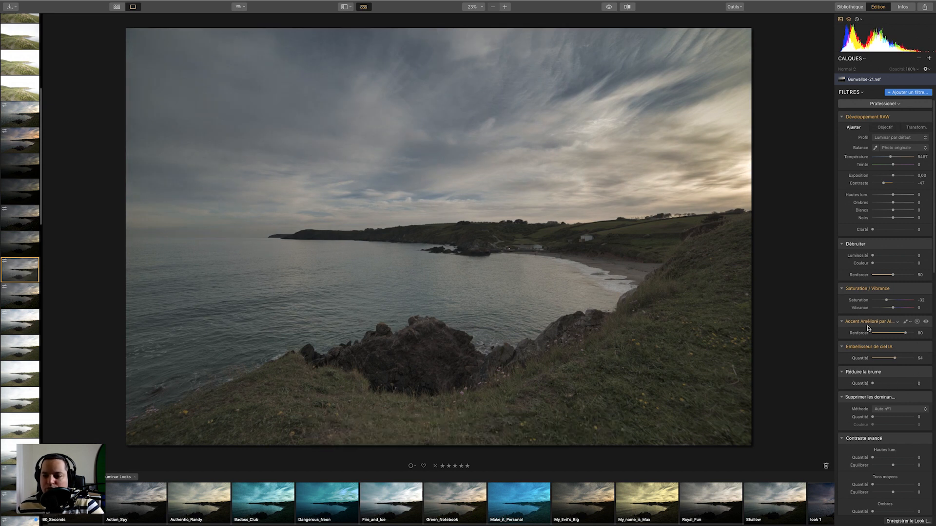
double_click(859, 301)
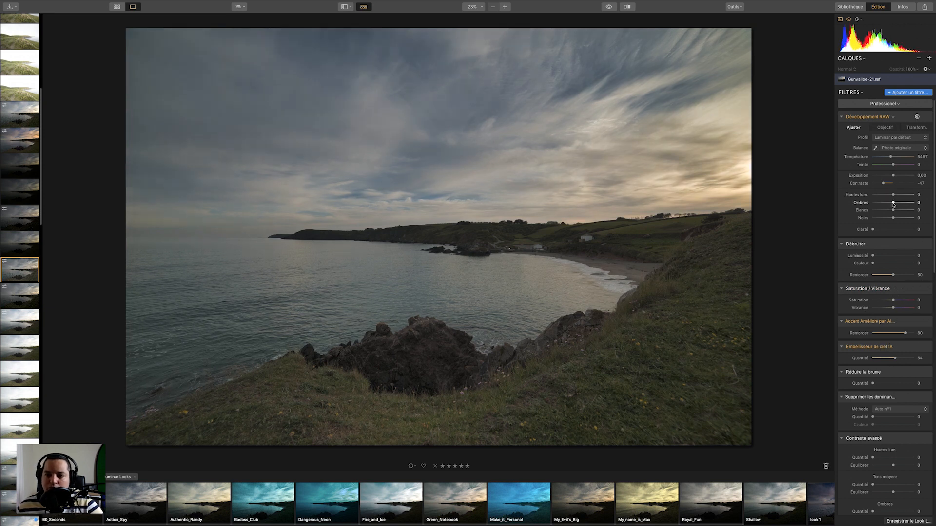
Set the RAW Development shadows (Ombres) to 25 and whites (Blancs) to -38.
left_click_drag(903, 204, 898, 204)
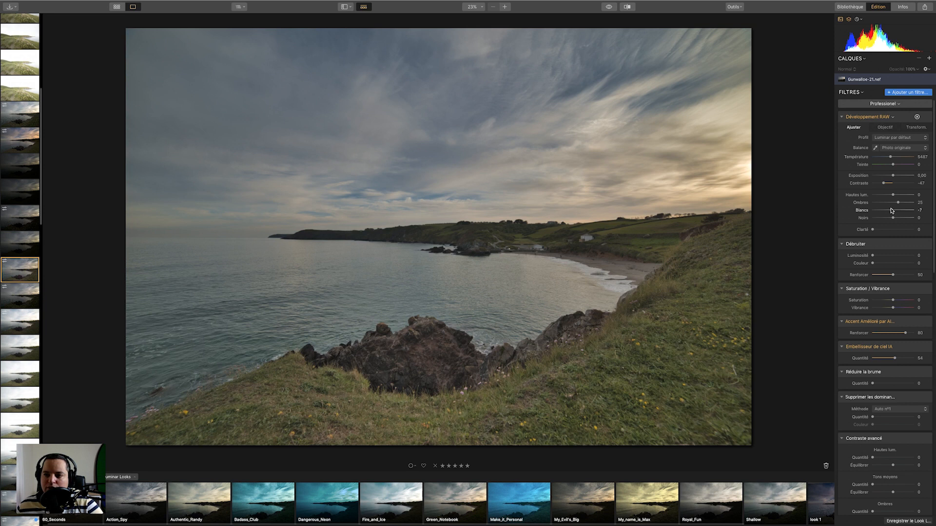
left_click_drag(886, 210, 885, 211)
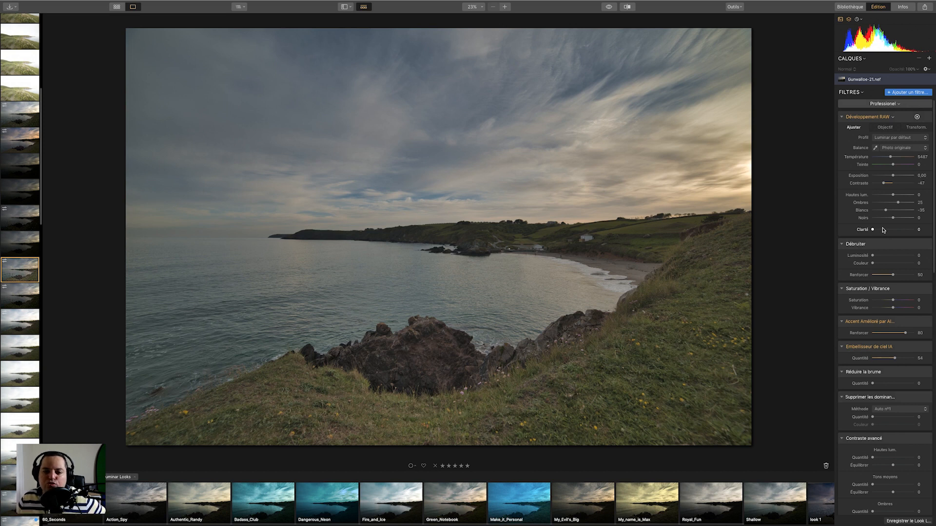
Raise the RAW Development clarity (Clarté) to 38.
left_click(608, 7)
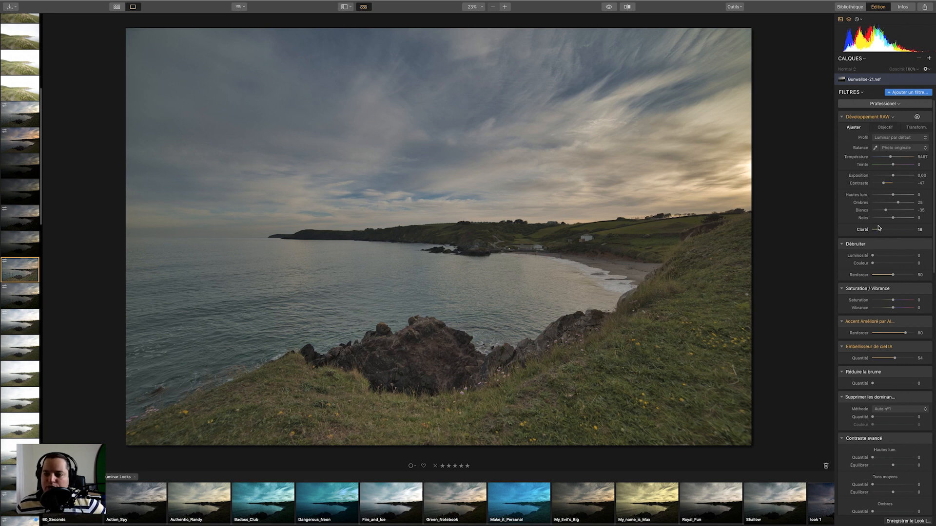
left_click_drag(885, 231, 889, 232)
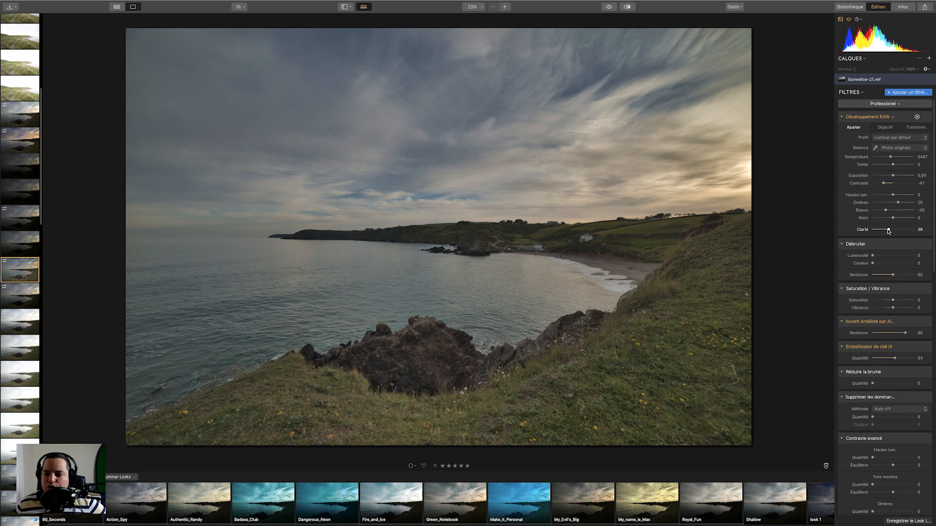
Set the Dehaze (Réduire la brume) amount to 57.
left_click(885, 127)
left_click(854, 127)
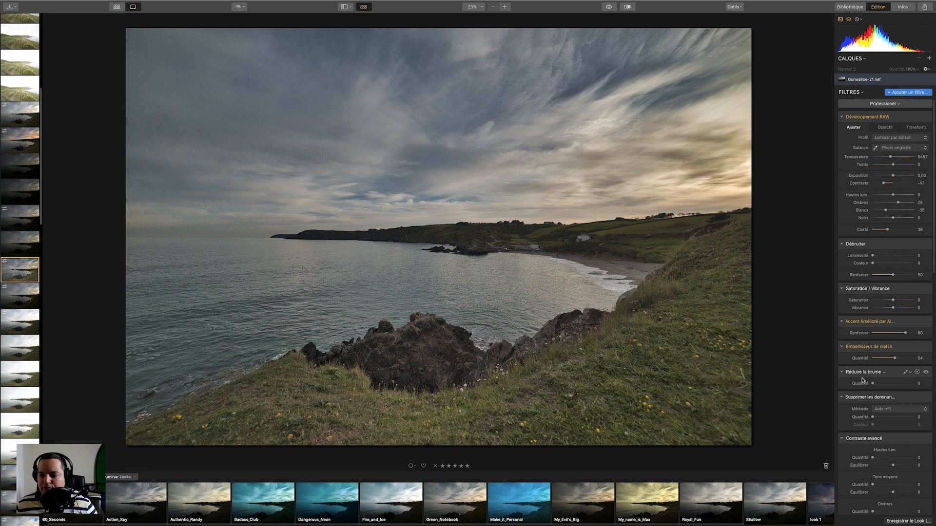
left_click_drag(873, 384, 875, 384)
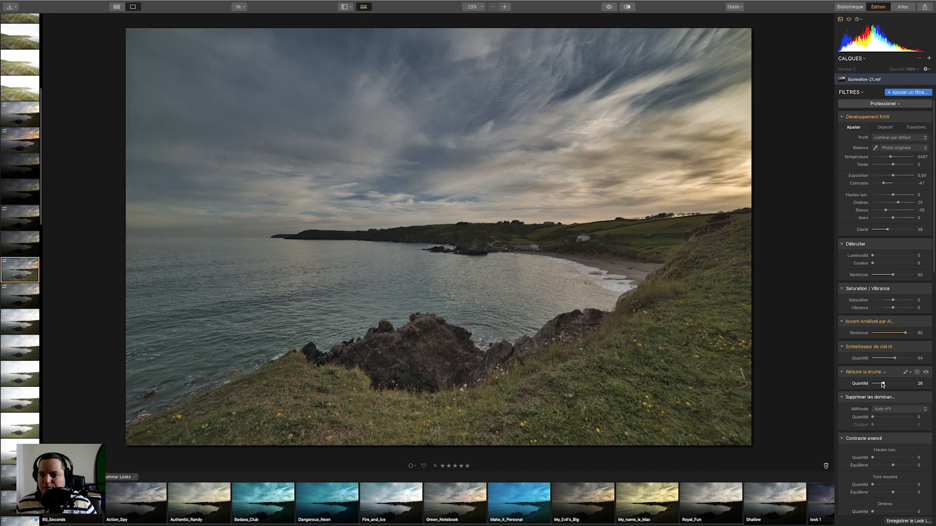
left_click_drag(884, 384, 891, 389)
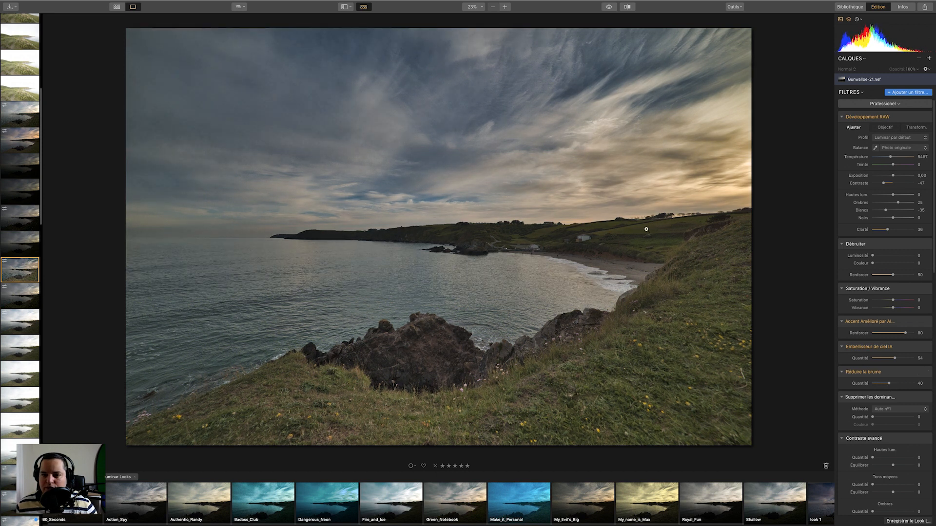
left_click_drag(888, 384, 897, 384)
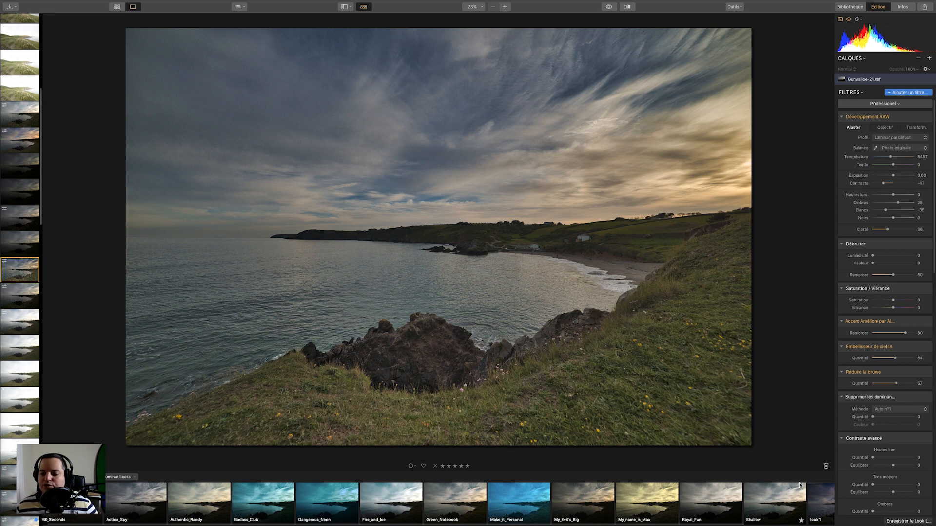
Set Advanced Contrast highlights amount to 30, midtones amount to 25 and shadows amount to 32.
left_click_drag(872, 458, 882, 484)
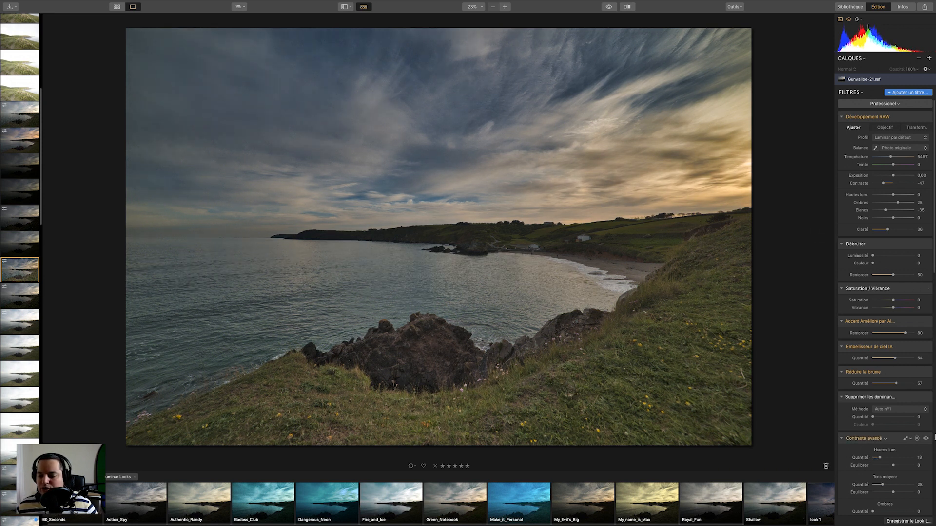
scroll(889, 360, "down", 5)
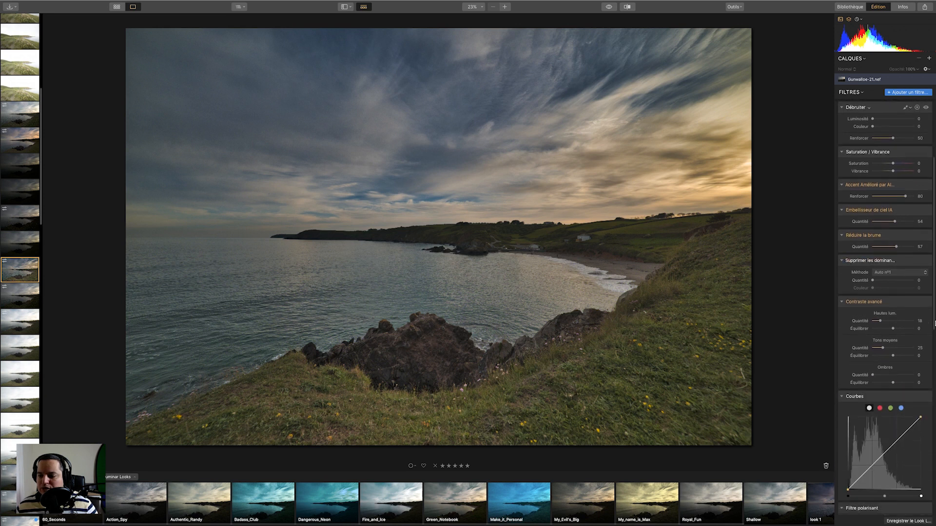
left_click_drag(873, 361, 899, 315)
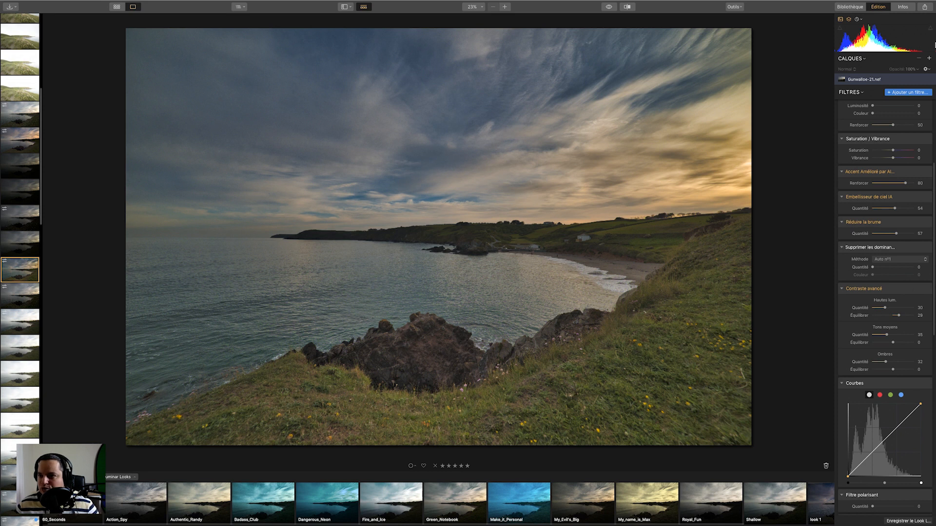
Set Advanced Contrast balances to -13 highlights, -21 midtones, -17 shadows, and midtones amount to 44.
mouse_move(898, 315)
left_mouse_down()
mouse_move(859, 315)
mouse_move(893, 316)
left_mouse_up()
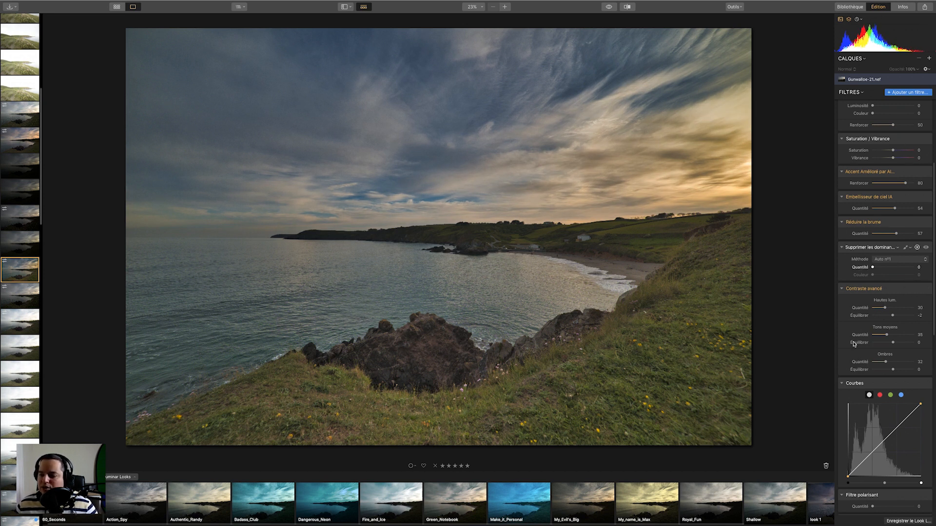
mouse_move(892, 369)
left_mouse_down()
mouse_move(905, 370)
mouse_move(879, 369)
mouse_move(888, 369)
left_mouse_up()
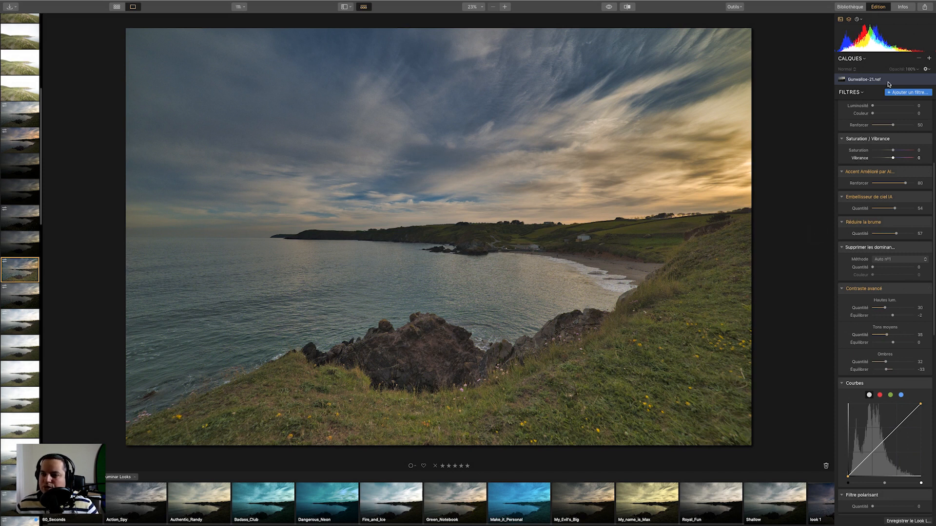
left_click_drag(887, 342, 867, 342)
left_click_drag(886, 335, 890, 316)
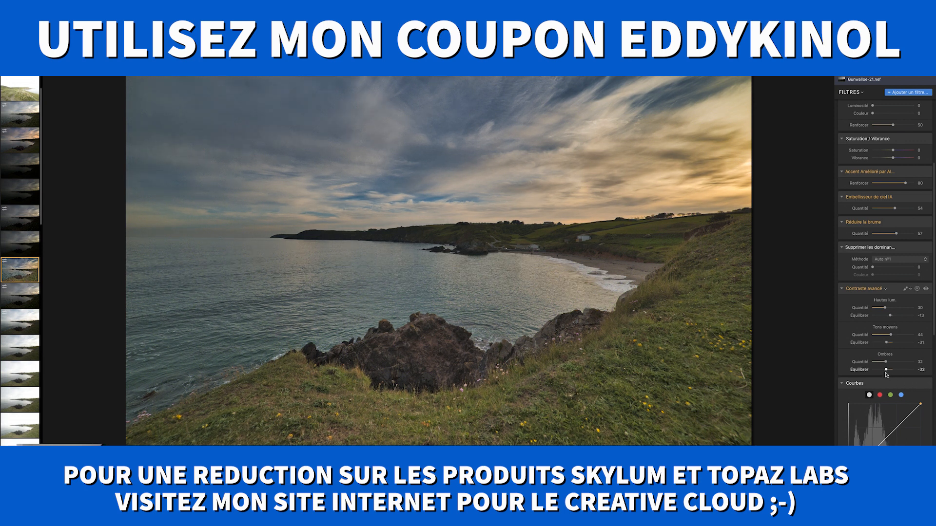
left_click_drag(887, 370, 890, 370)
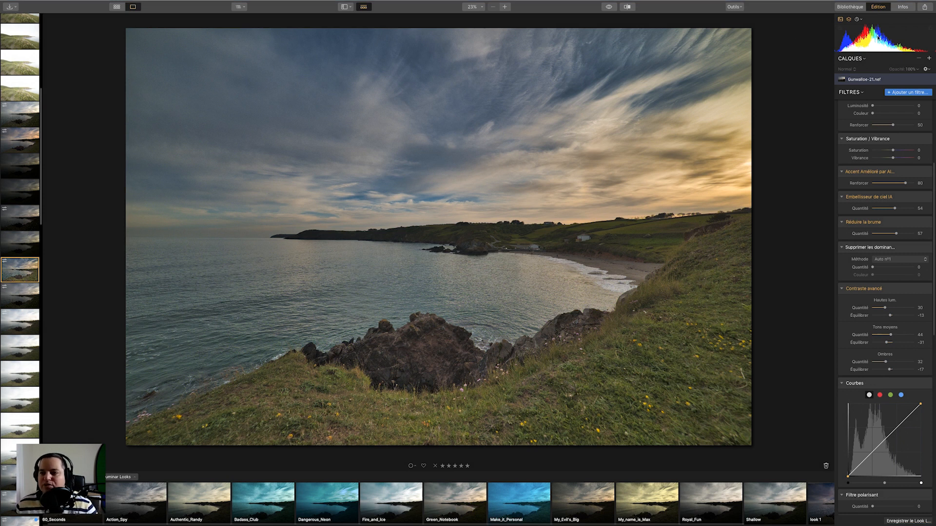
Add the Color Contrast (Contraste des couleurs) filter by searching the filter catalog for "cont".
left_click(907, 93)
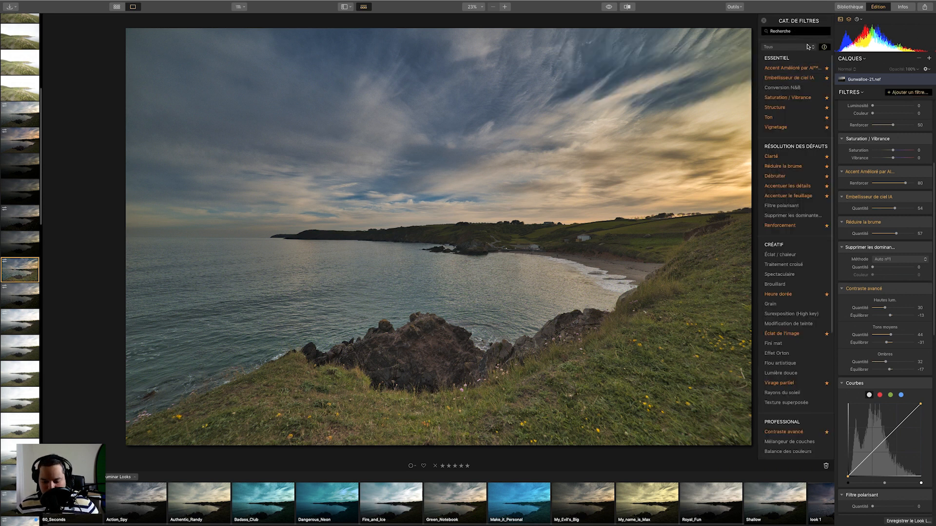
type("cont")
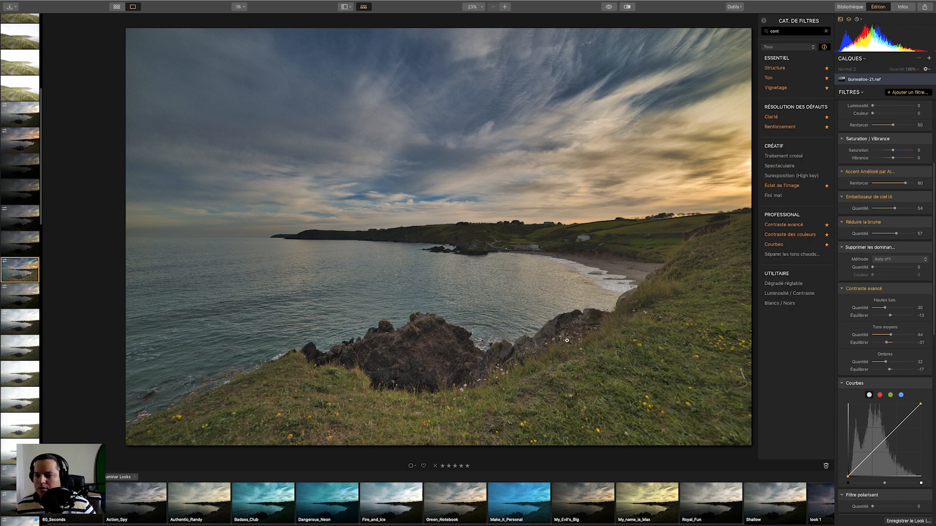
left_click(795, 238)
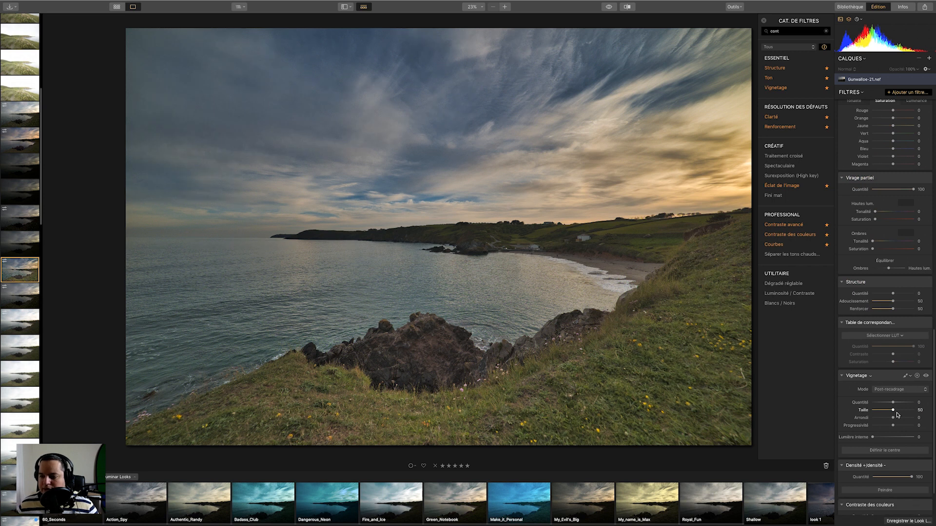
Set the Color Contrast amount to 32 and its hue (Tonalité) to 243.
left_click_drag(934, 380, 933, 411)
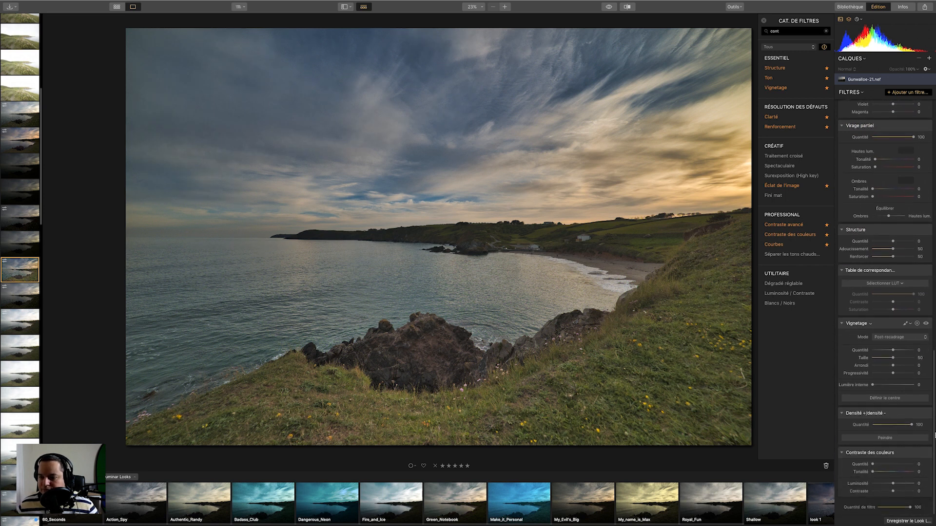
left_click_drag(872, 465, 886, 481)
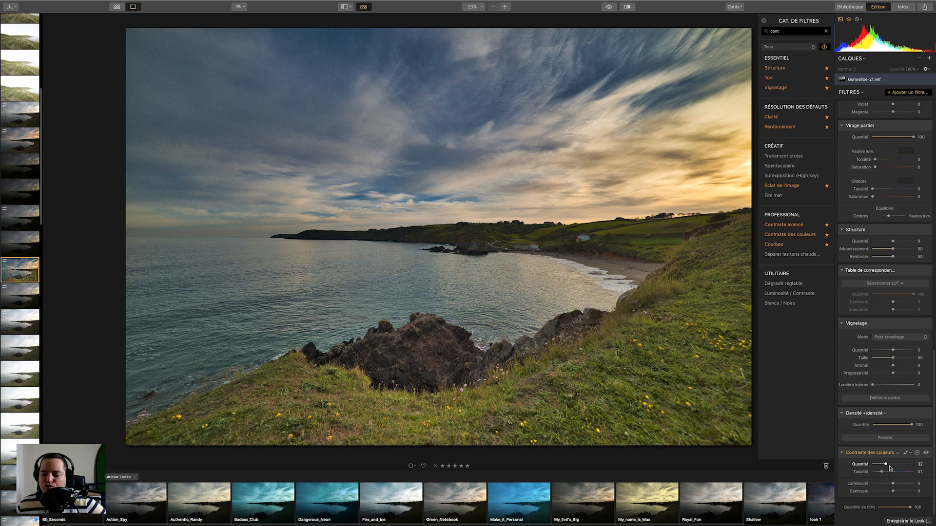
left_click_drag(885, 471, 903, 475)
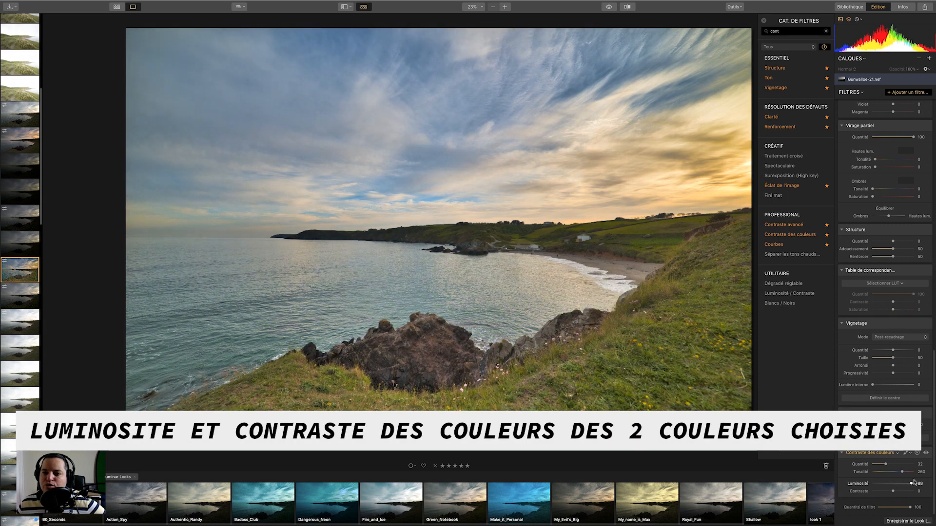
left_click_drag(894, 485, 875, 475)
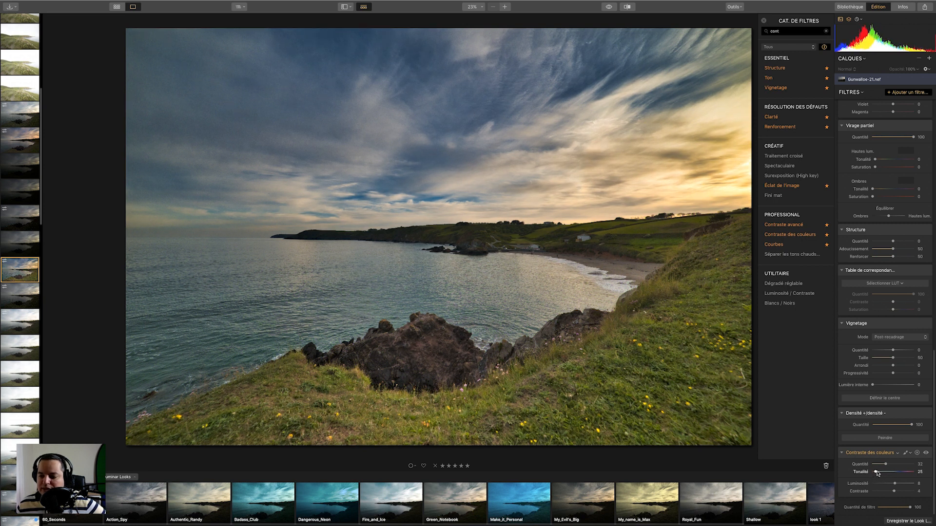
left_click_drag(871, 474, 902, 474)
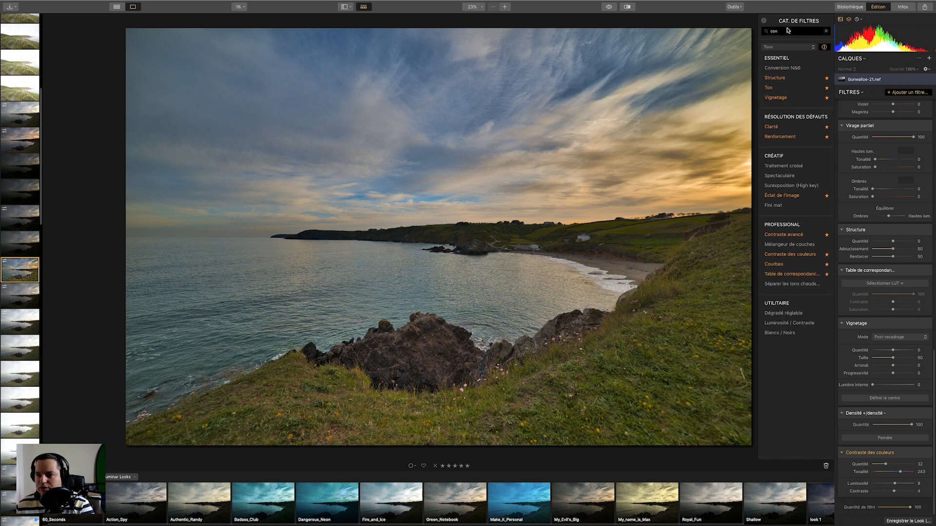
Clear the catalog search and add the Split Color (Filtre bicolore) filter to the photo.
key("BackSpace")
key("BackSpace")
key("BackSpace")
left_click(799, 393)
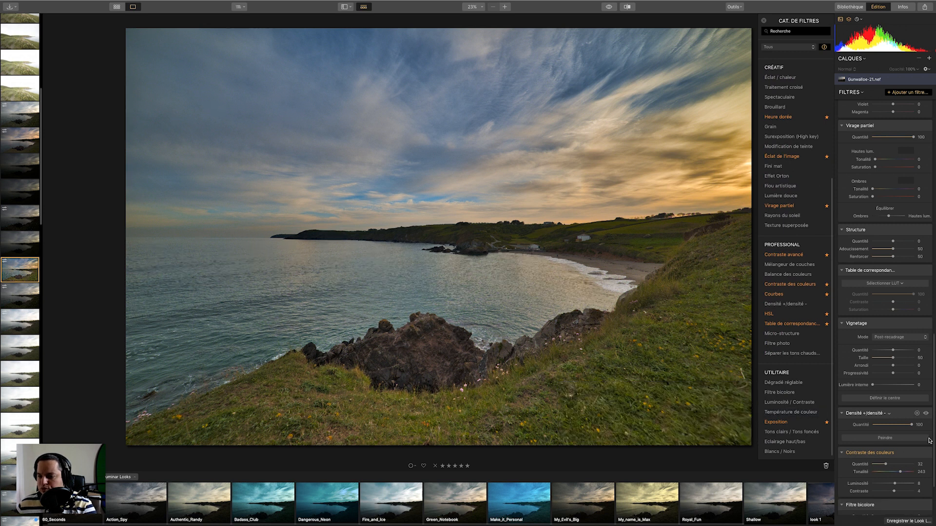
scroll(933, 437, "down", 3)
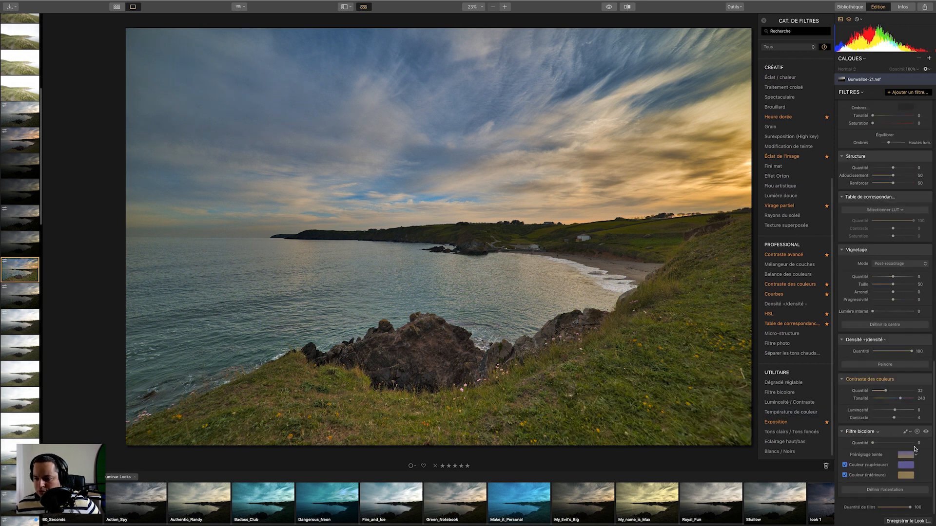
Open the Split Color upper color picker and switch it to RGB sliders.
left_click(905, 466)
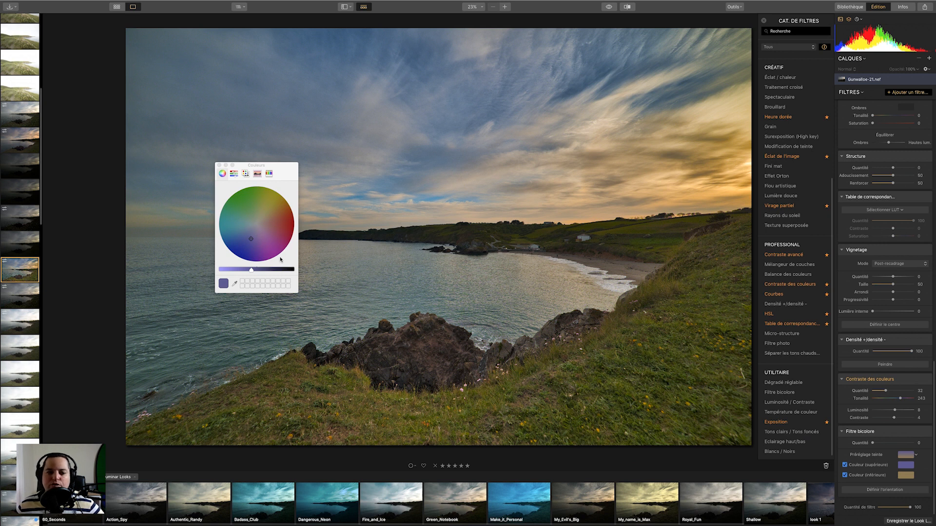
left_click(246, 174)
left_click(235, 174)
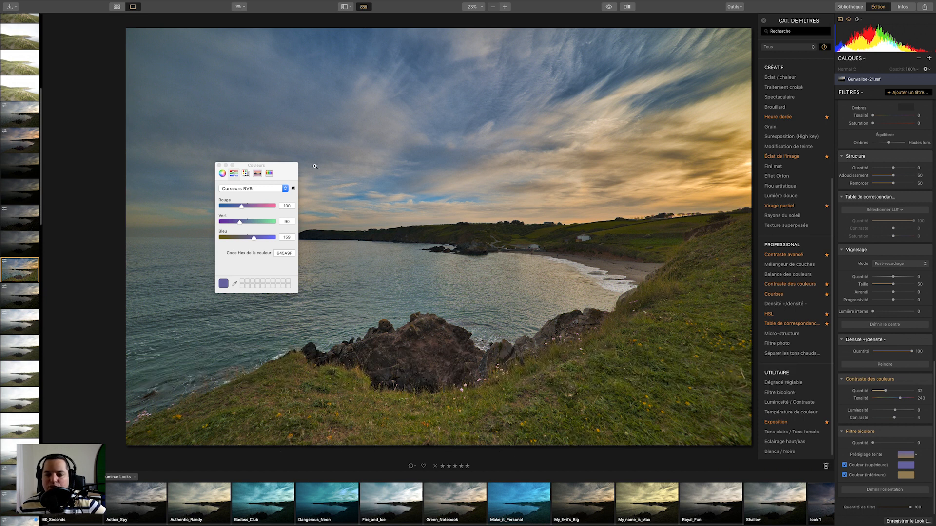
left_click(271, 190)
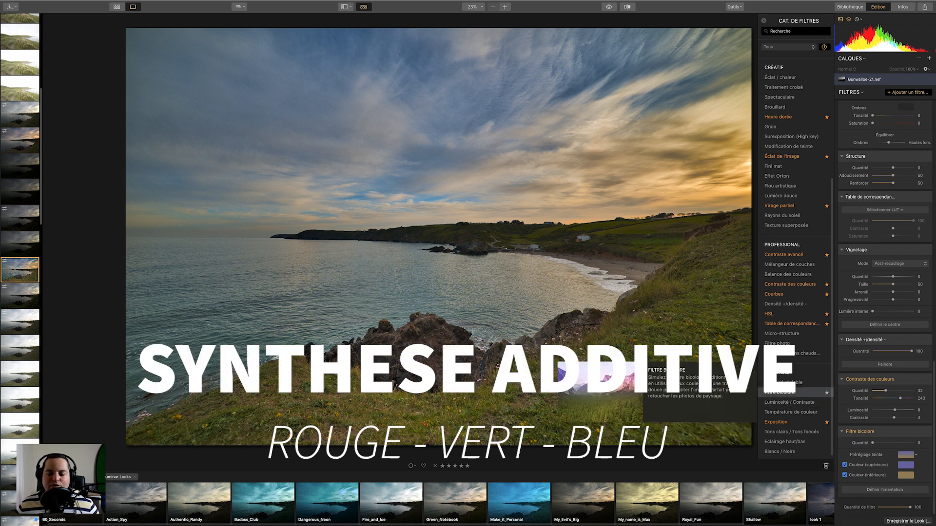
Add a Curves (Courbes) filter, bend its luminance curve into an S-shape, and reset the filter.
mouse_move(814, 227)
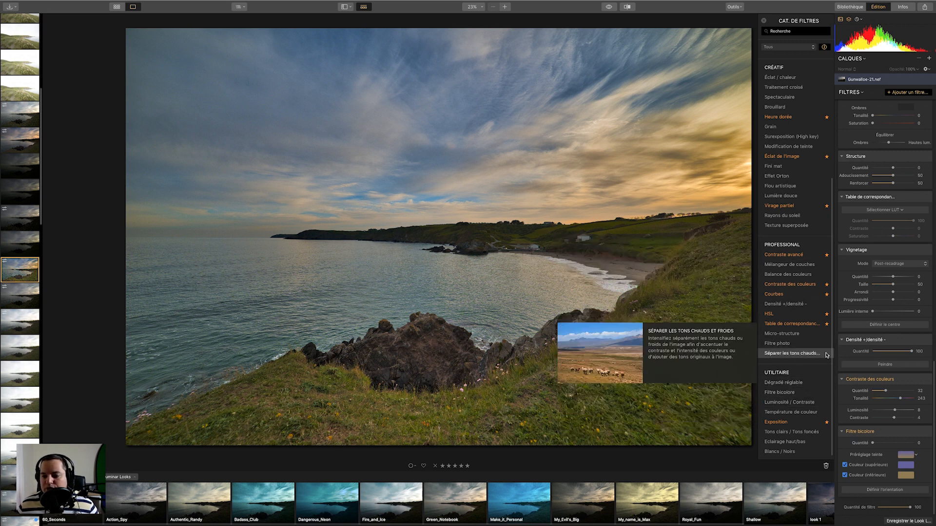
left_click(792, 300)
left_click_drag(886, 447, 895, 449)
double_click(893, 447)
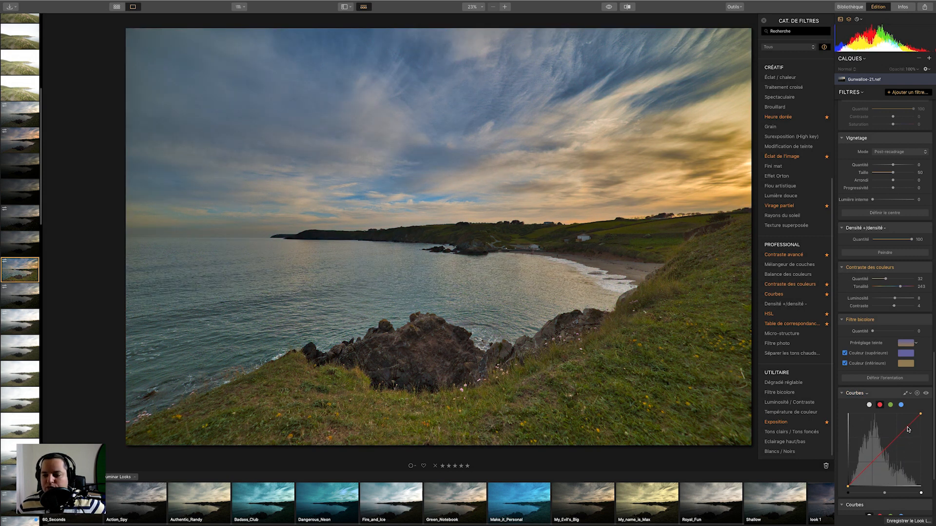
left_click_drag(908, 430, 911, 429)
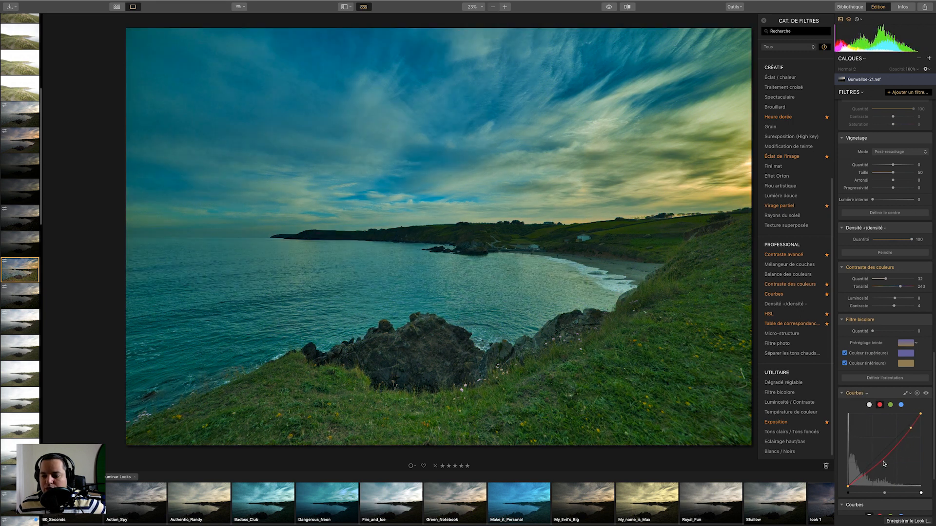
left_click_drag(890, 452, 910, 431)
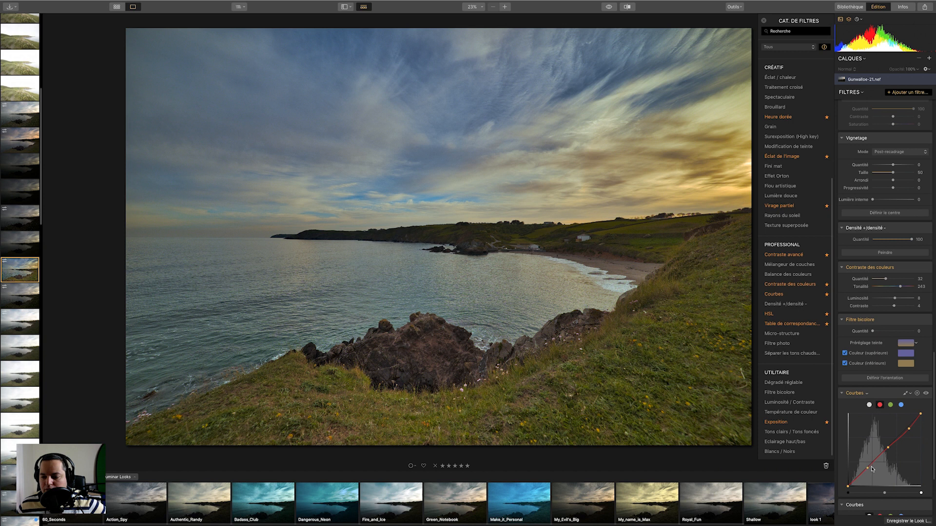
left_click(876, 461)
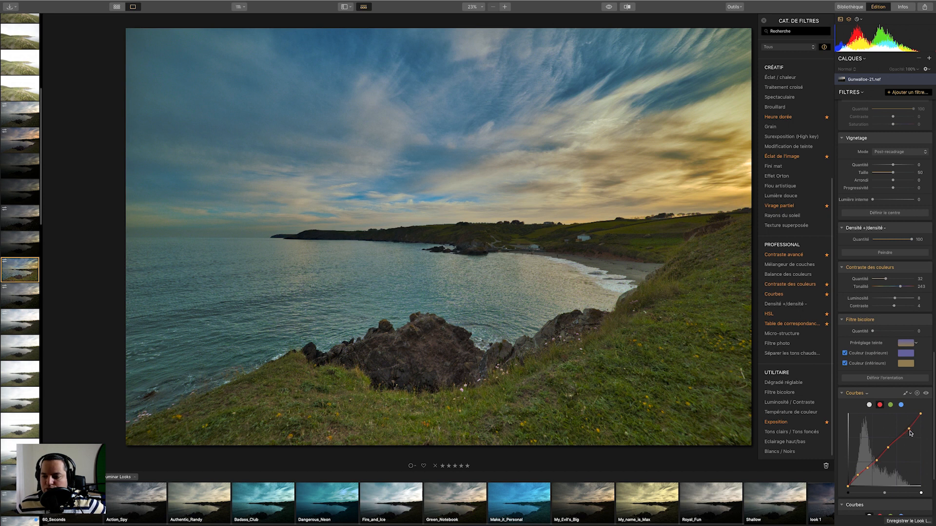
left_click_drag(910, 432, 911, 429)
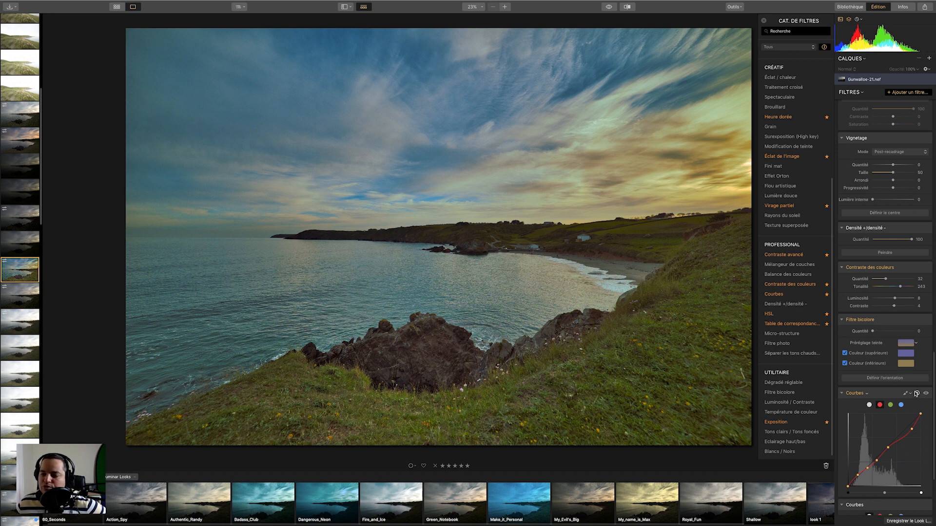
left_click(916, 393)
Adjust the green and blue channel curves of the Curves filter, then reset the filter.
left_click(890, 405)
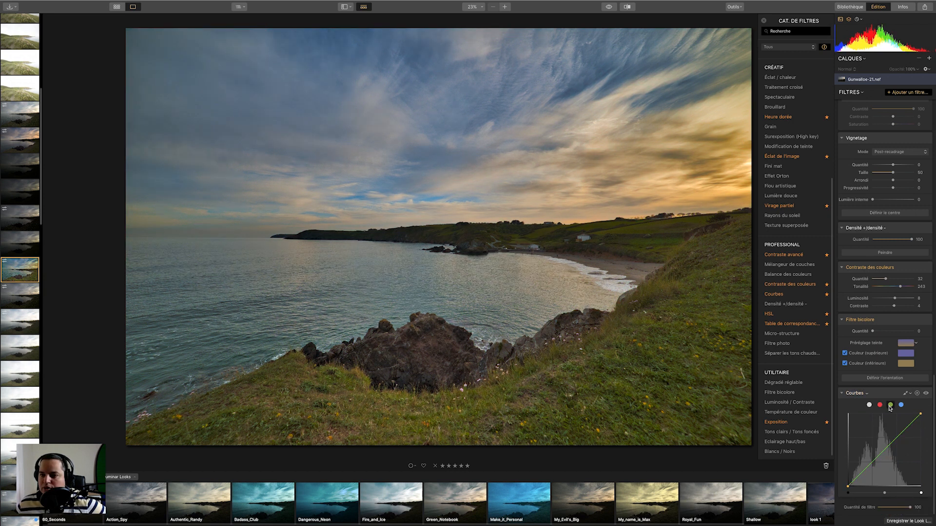
left_click_drag(891, 451, 887, 449)
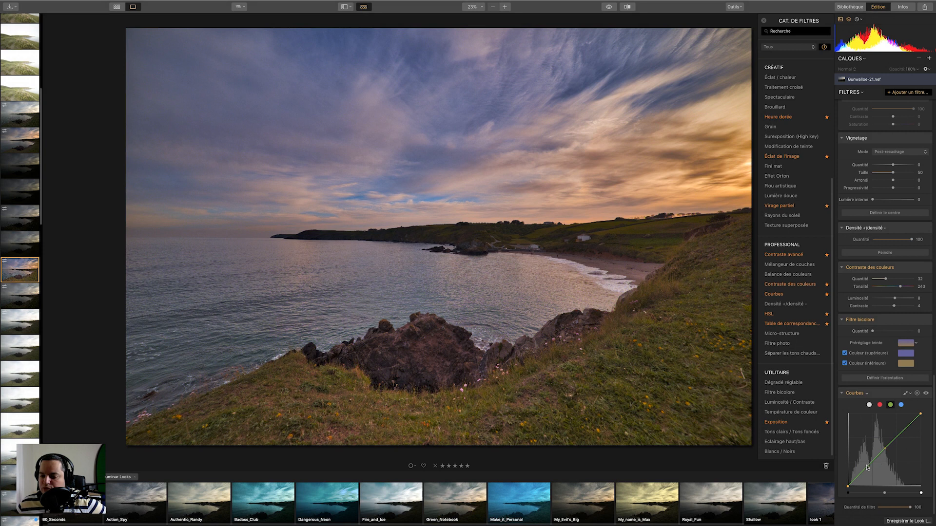
left_click(872, 464)
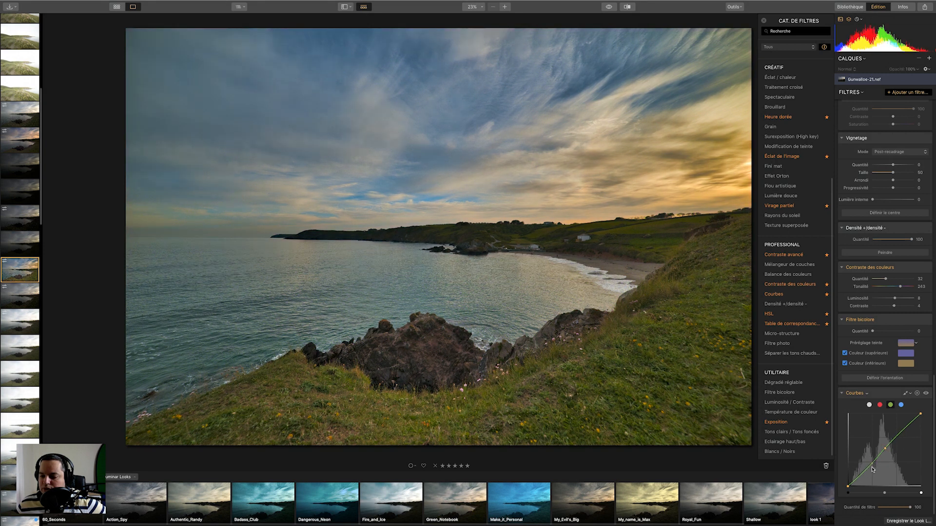
left_click(862, 475)
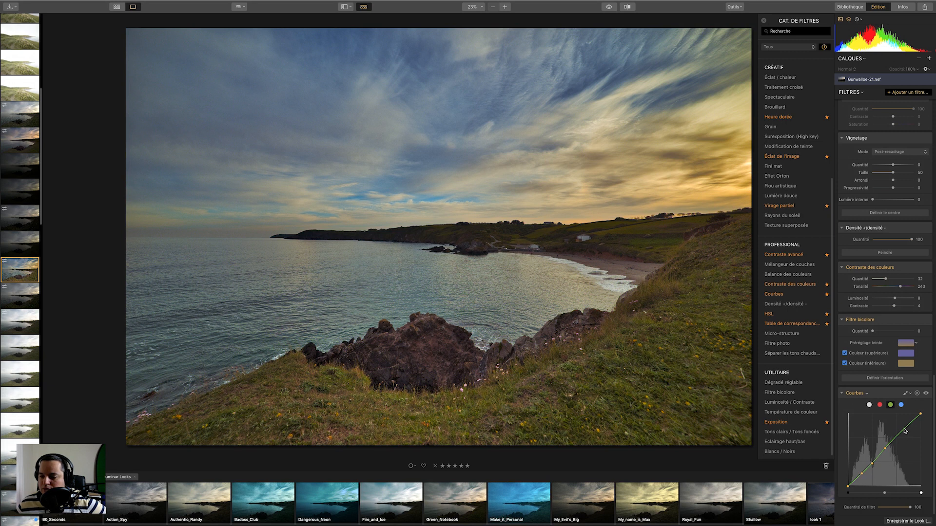
left_click_drag(903, 429, 891, 451)
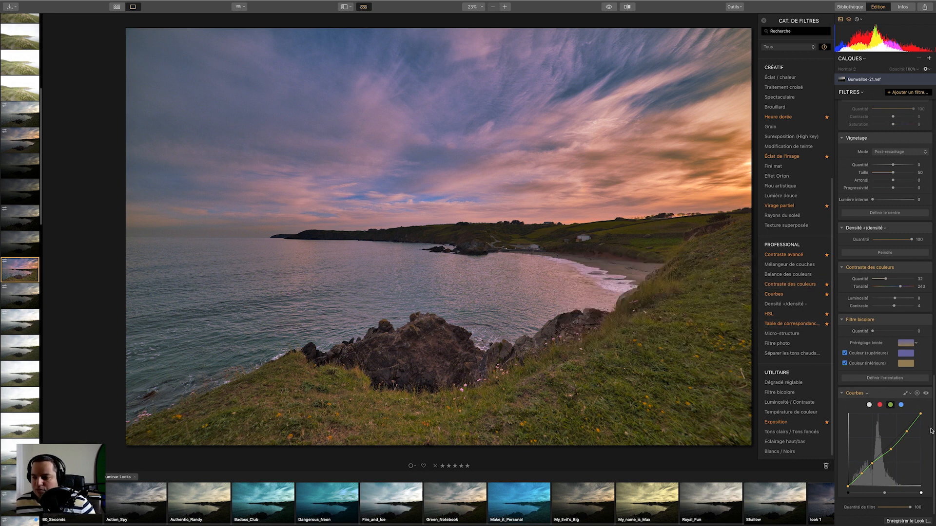
left_click(901, 405)
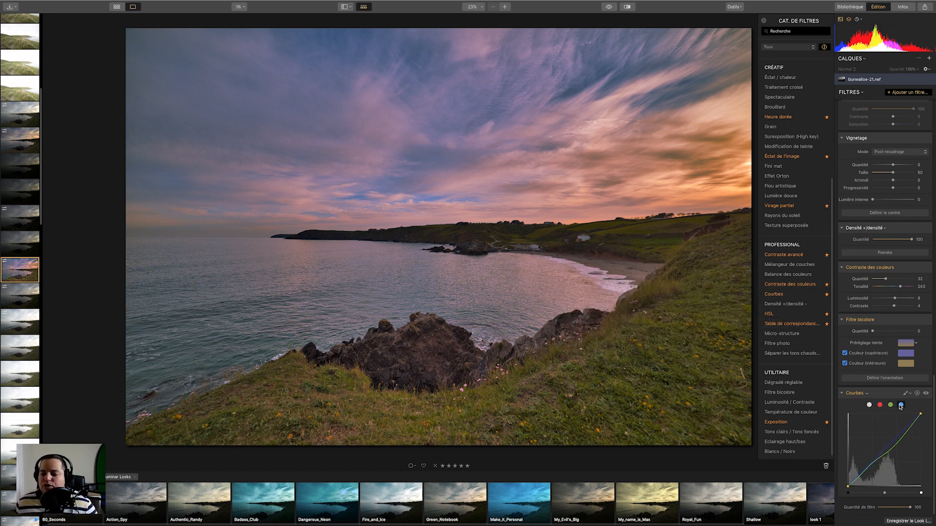
mouse_move(892, 445)
left_mouse_down()
mouse_move(900, 451)
mouse_move(886, 443)
mouse_move(897, 447)
mouse_move(868, 476)
mouse_move(887, 447)
left_mouse_up()
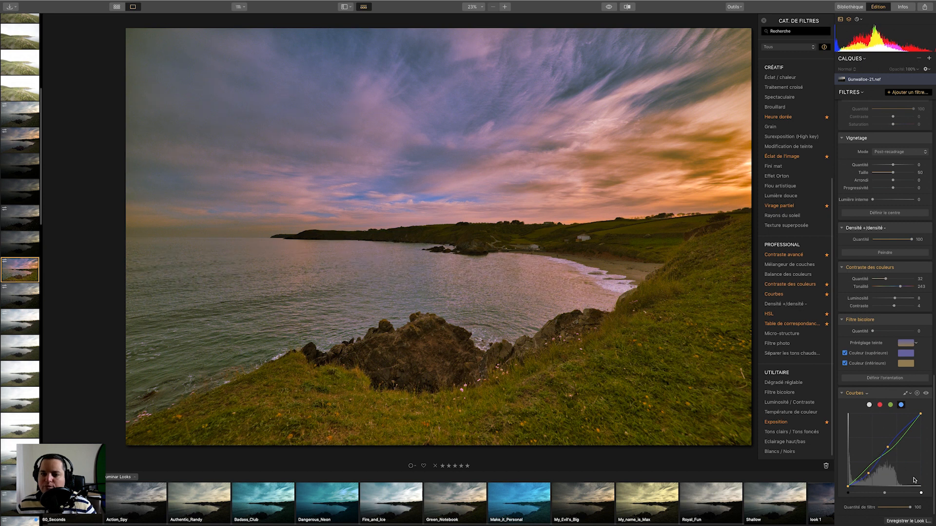
left_click(916, 393)
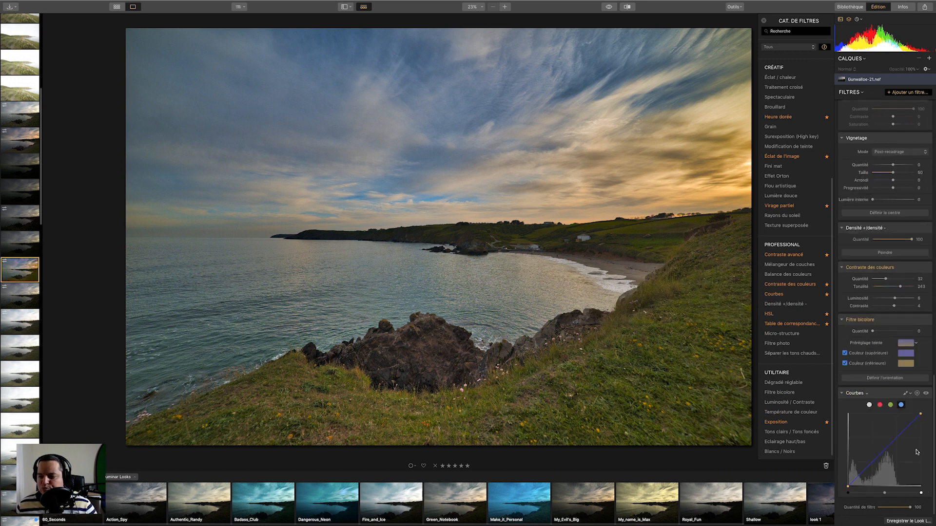
Shape an S-curve on the Curves luminance channel, then reset the Curves filter.
left_click(870, 405)
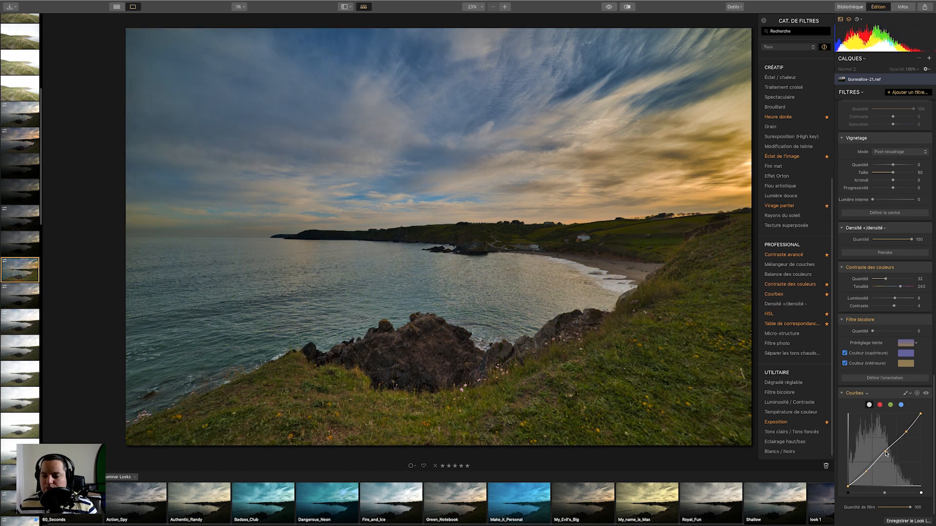
double_click(885, 452)
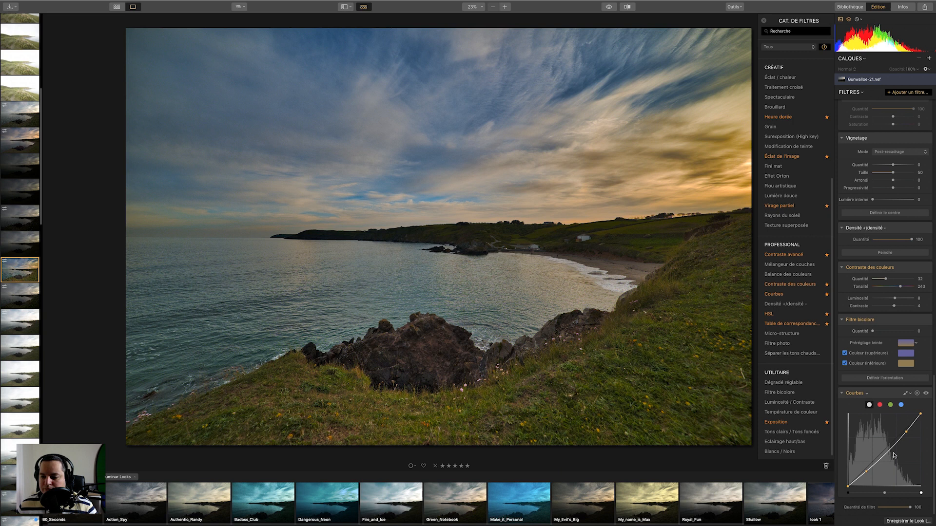
left_click_drag(873, 467, 875, 464)
left_click_drag(906, 437, 897, 437)
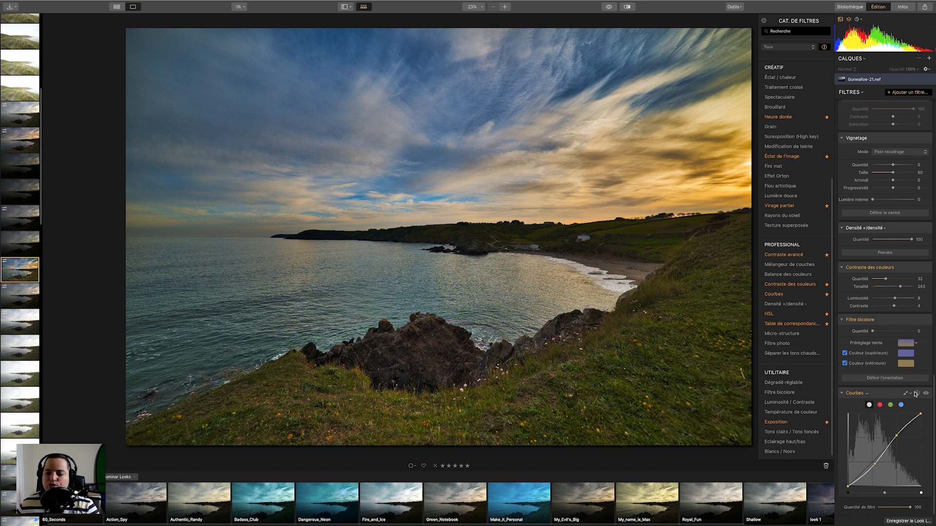
left_click(916, 394)
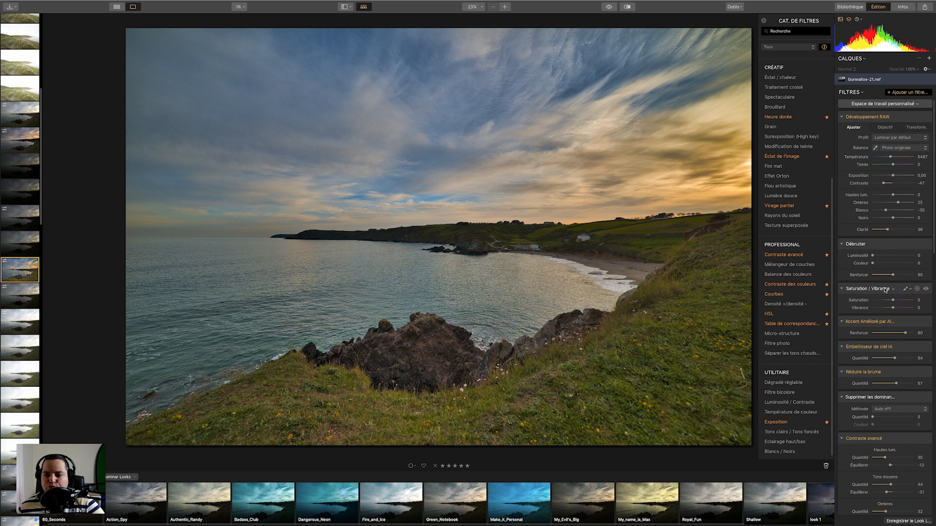
Set Saturation/Vibrance saturation to -38 and vibrance to 1, closing the filter catalog.
left_click_drag(893, 301, 886, 302)
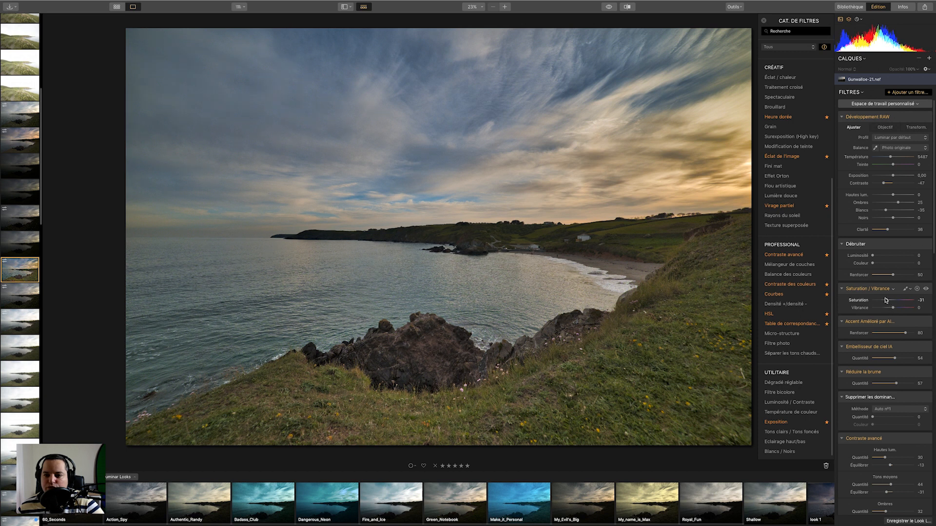
left_click_drag(883, 300, 885, 300)
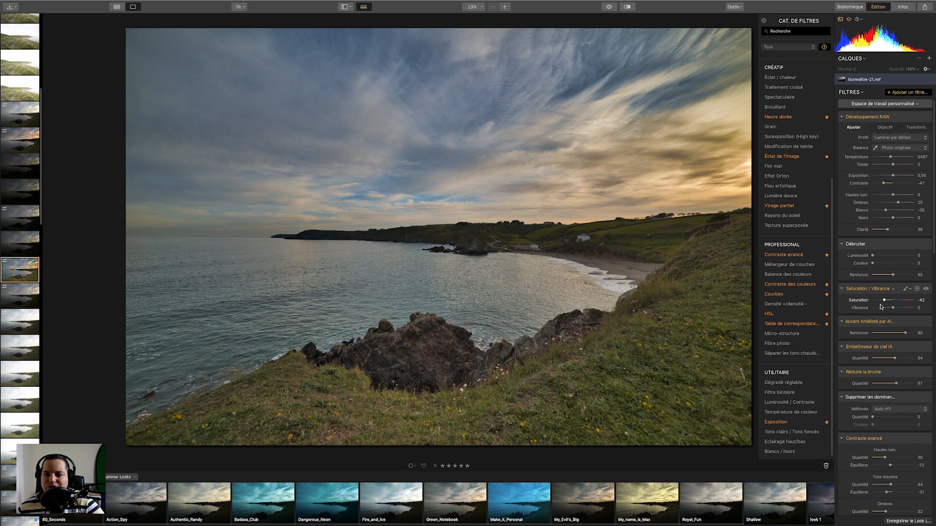
left_click(766, 22)
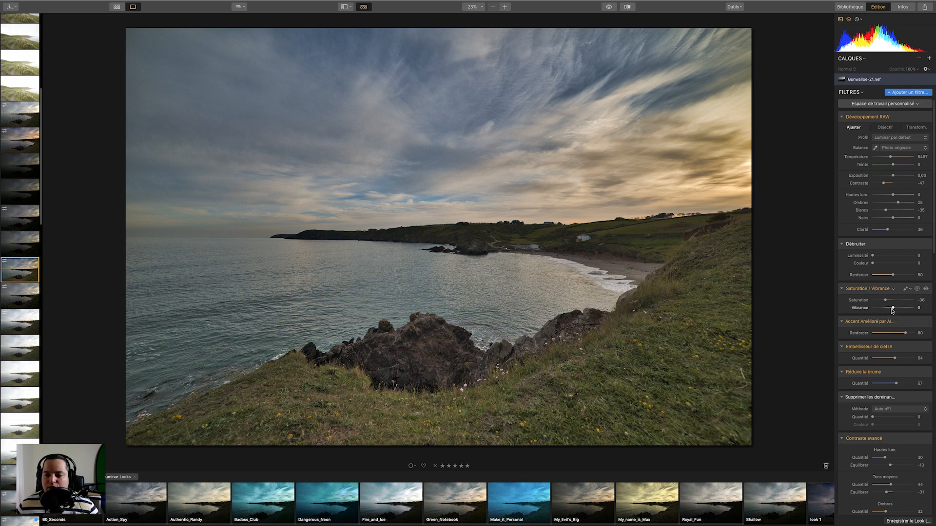
left_click_drag(895, 308, 898, 309)
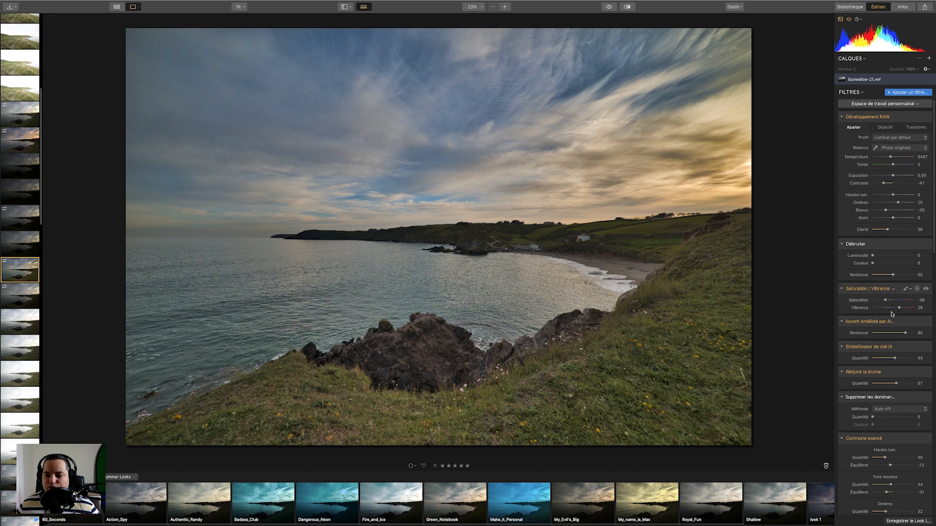
left_click_drag(900, 309, 894, 308)
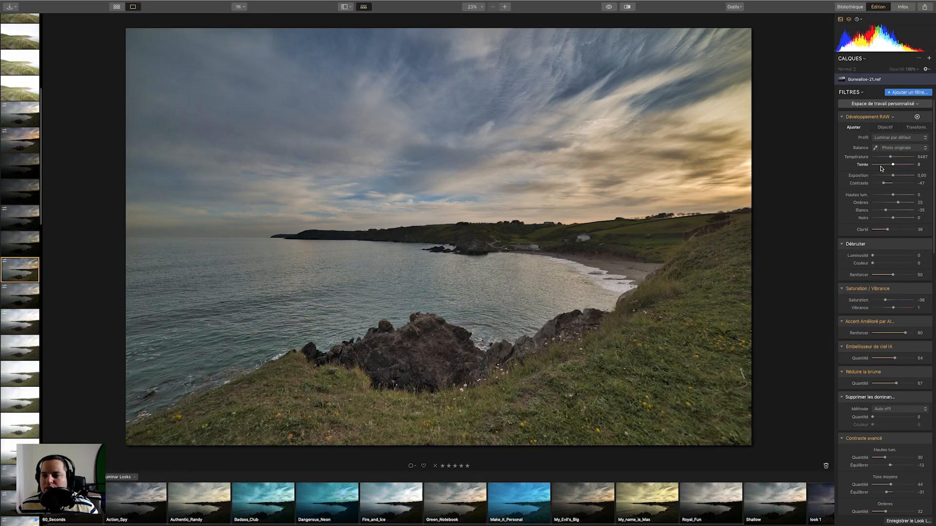
Reset all adjustments on the photo, then set RAW highlights to -100, shadows 100, whites 47 and blacks -29.
right_click(591, 246)
left_click(726, 311)
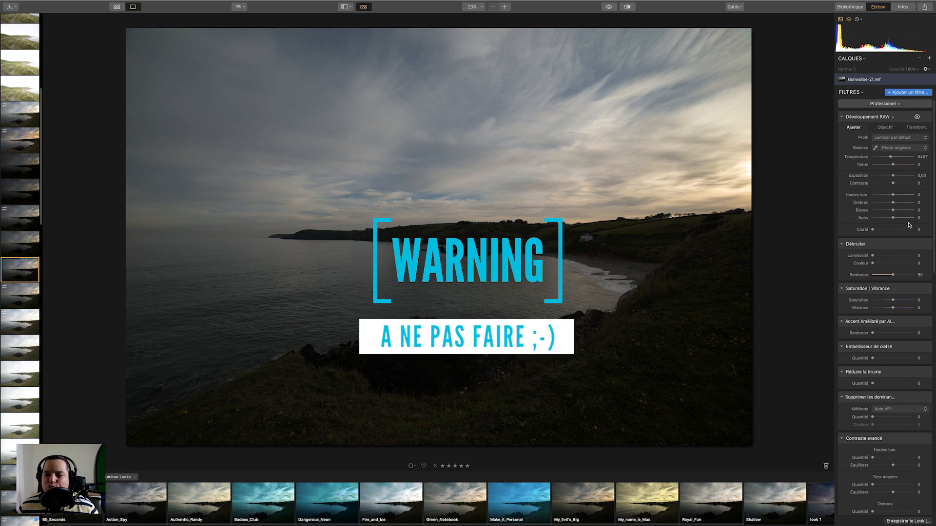
mouse_move(893, 203)
left_mouse_down()
mouse_move(915, 204)
mouse_move(872, 195)
mouse_move(903, 210)
mouse_move(885, 218)
left_mouse_up()
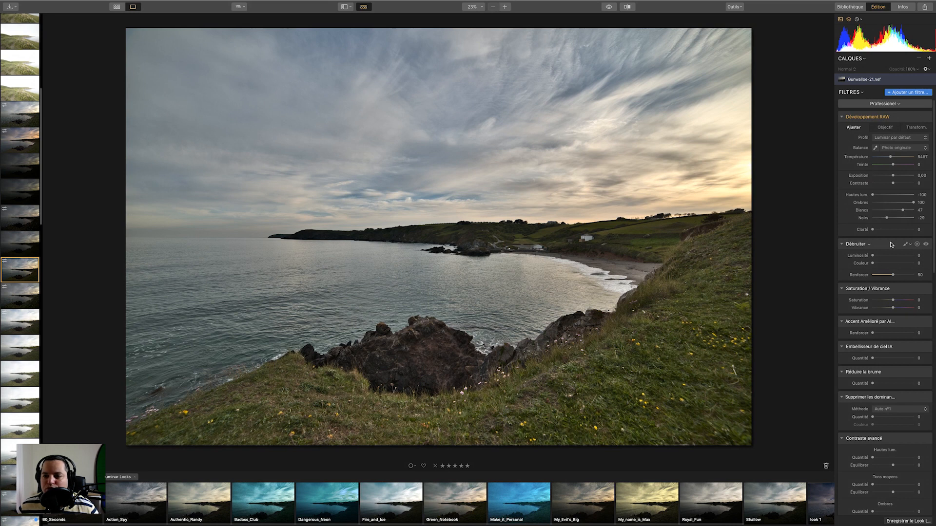
Set RAW Development temperature to 7053, tint to 16, contrast to 29 and clarity to 27.
left_click_drag(895, 185, 896, 164)
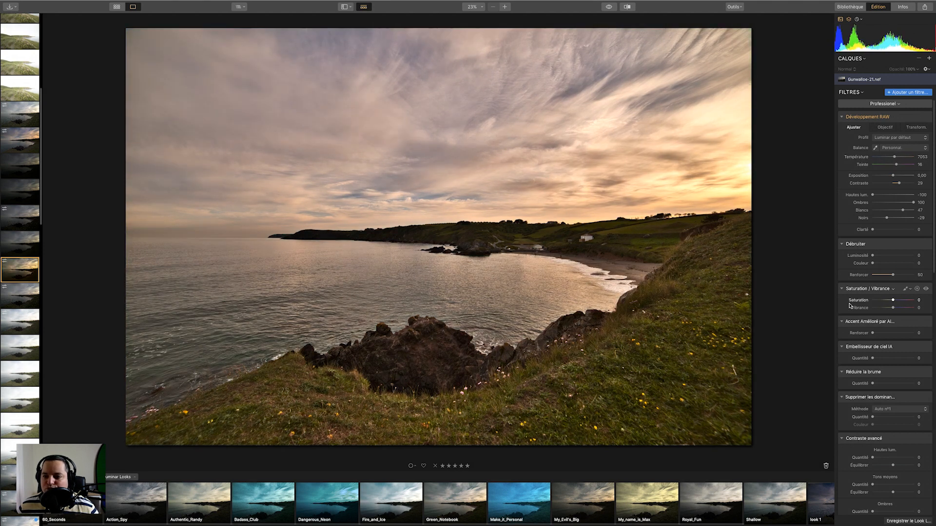
left_click_drag(872, 230, 883, 231)
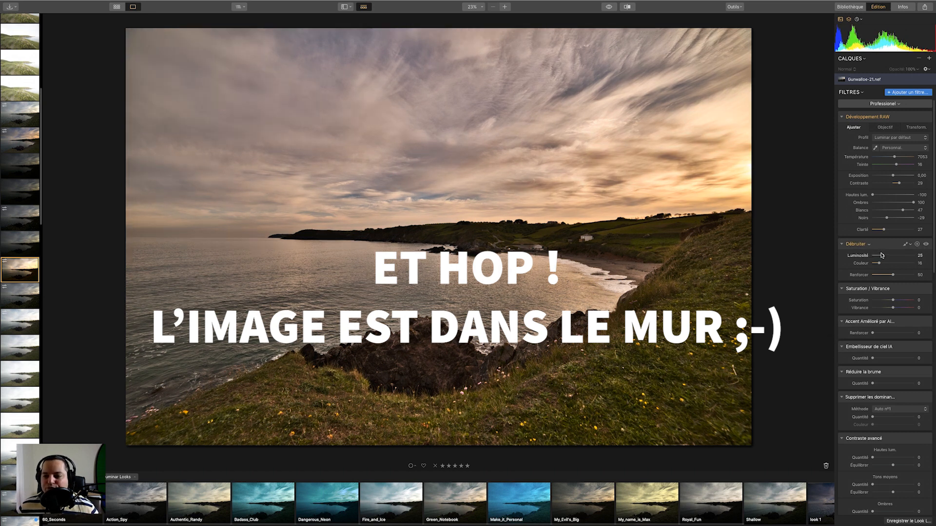
Set Denoise luminosity to 12, and Saturation/Vibrance saturation to -29 and vibrance to 38.
mouse_move(881, 256)
left_mouse_down()
mouse_move(871, 263)
mouse_move(879, 257)
left_mouse_up()
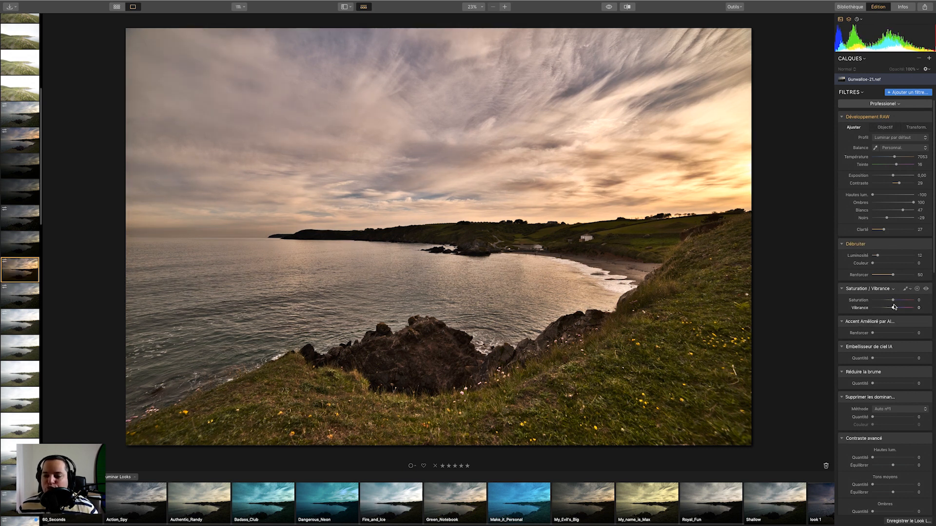
left_click_drag(893, 300, 890, 312)
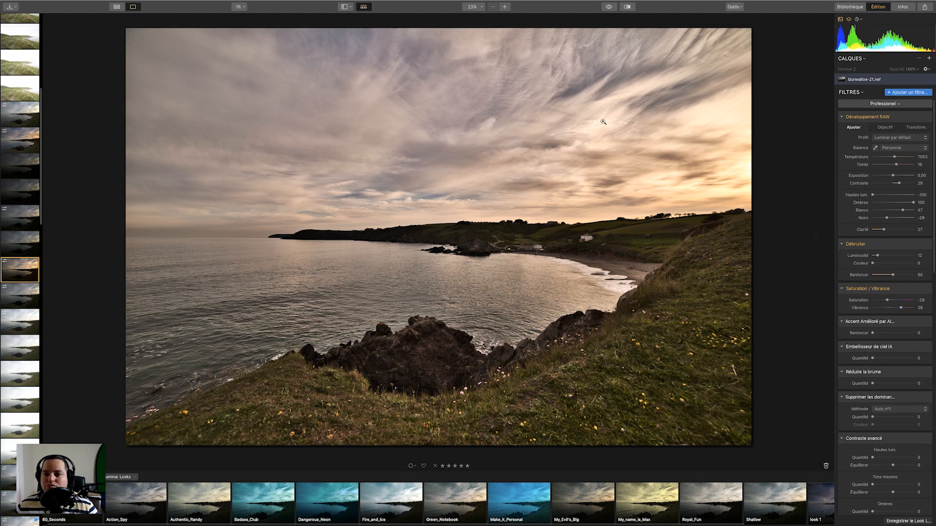
left_click(609, 7)
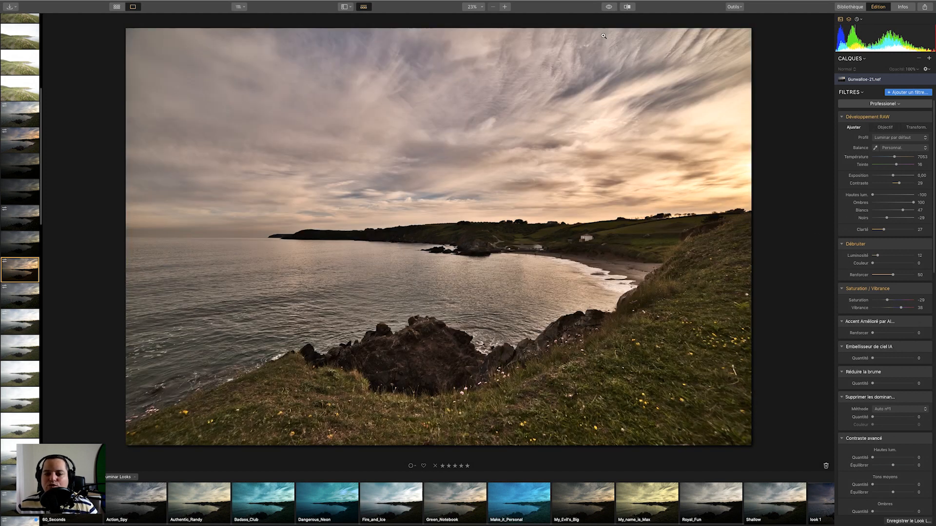
Compare before and after, then reset RAW highlights, shadows, whites and blacks to 0.
left_click(608, 7)
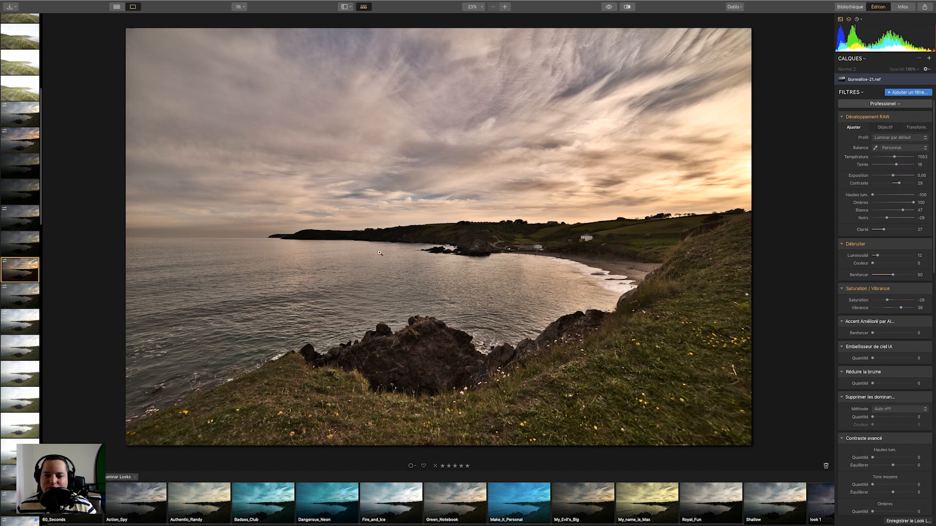
double_click(852, 195)
double_click(858, 203)
double_click(861, 210)
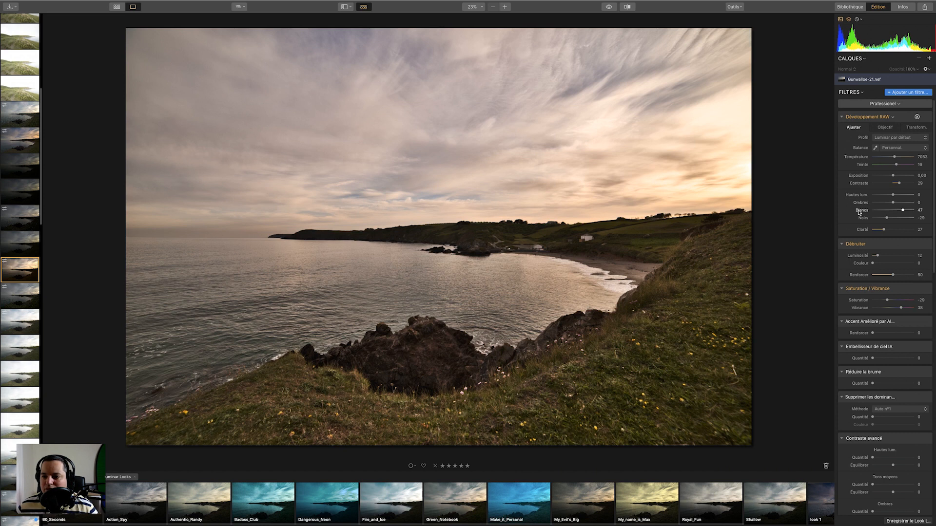
double_click(864, 218)
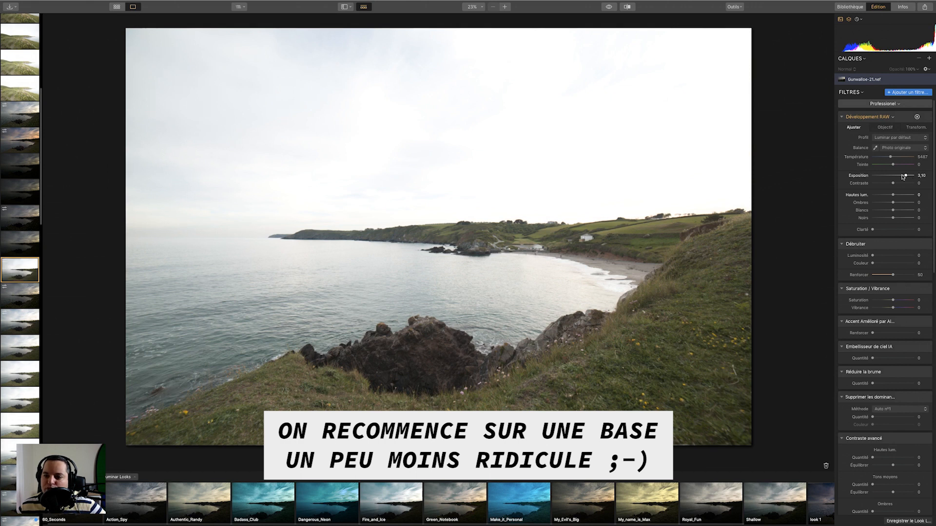
Restart RAW Development from default settings, trying exposure values and resetting exposure to 0.80.
left_click_drag(902, 177, 901, 177)
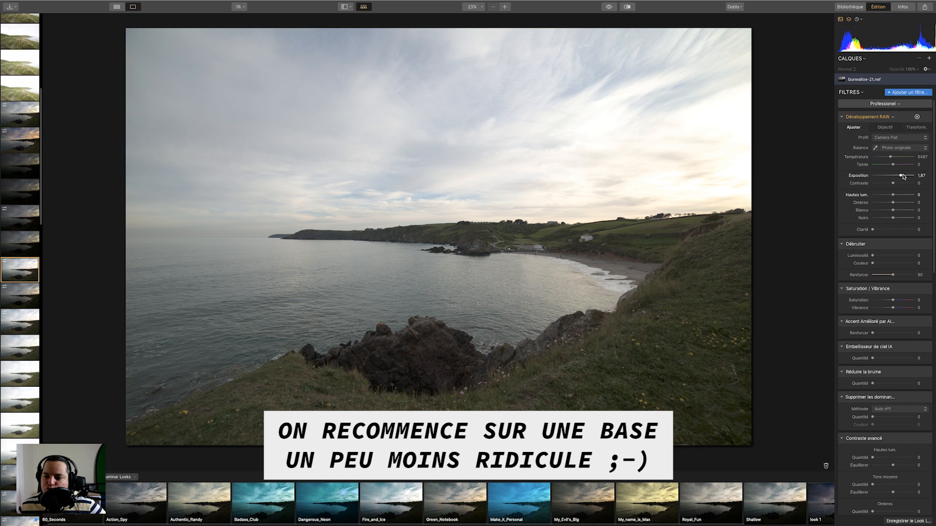
left_click_drag(900, 177, 886, 178)
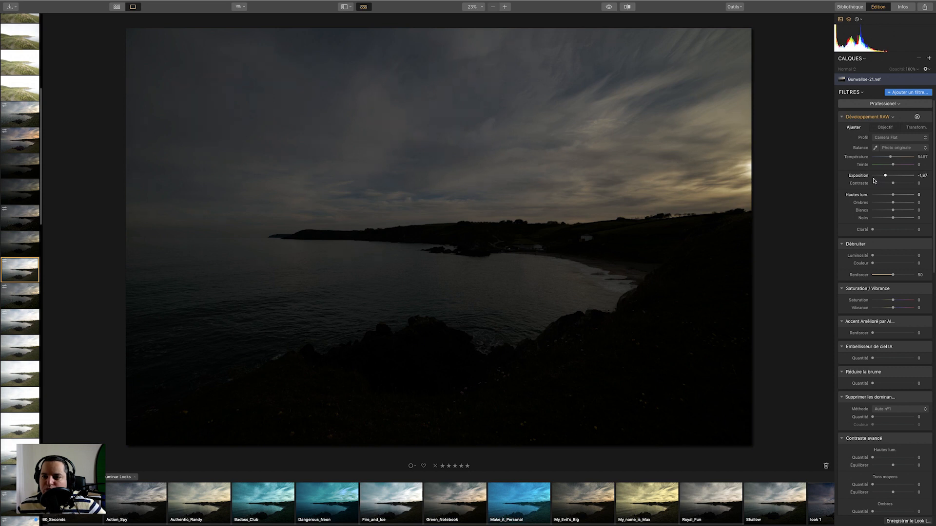
double_click(861, 177)
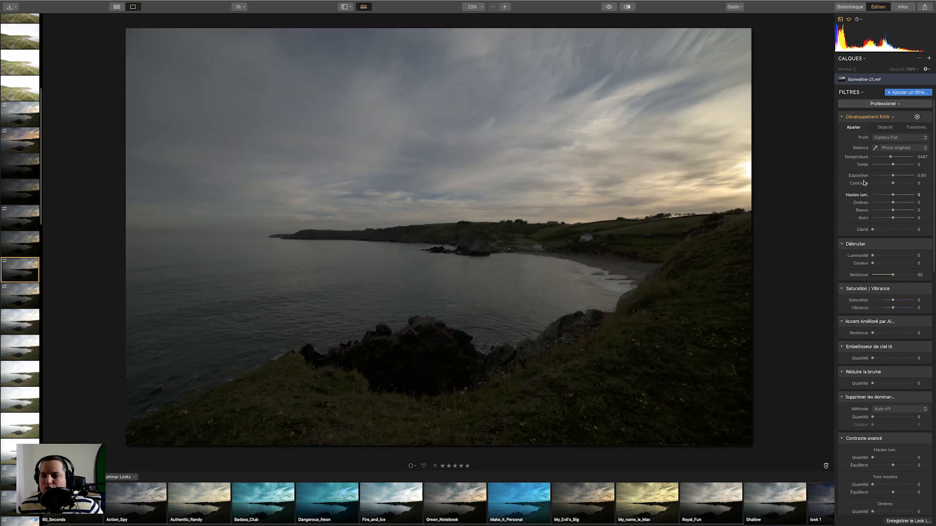
Set RAW highlights to -32, shadows to 47, whites to 8 and blacks to -34.
left_click_drag(896, 205, 886, 195)
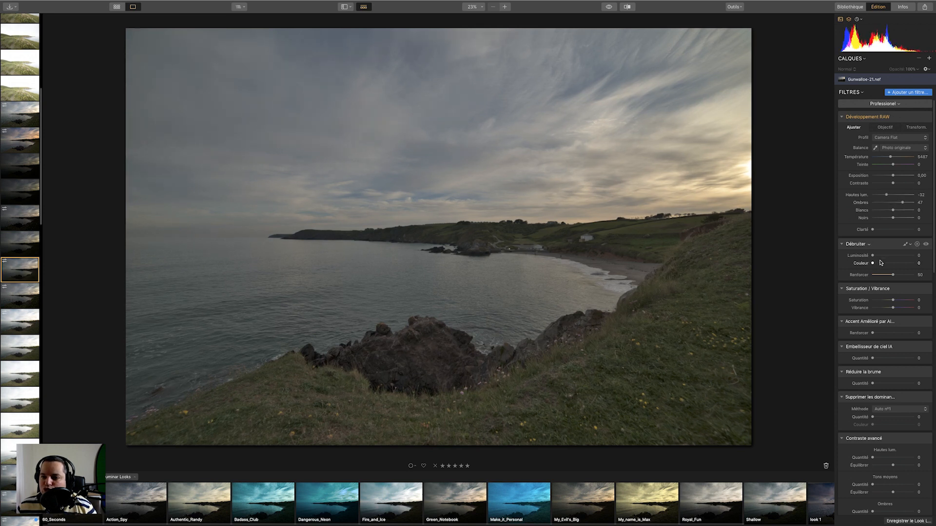
mouse_move(893, 211)
left_mouse_down()
mouse_move(901, 211)
mouse_move(885, 218)
left_mouse_up()
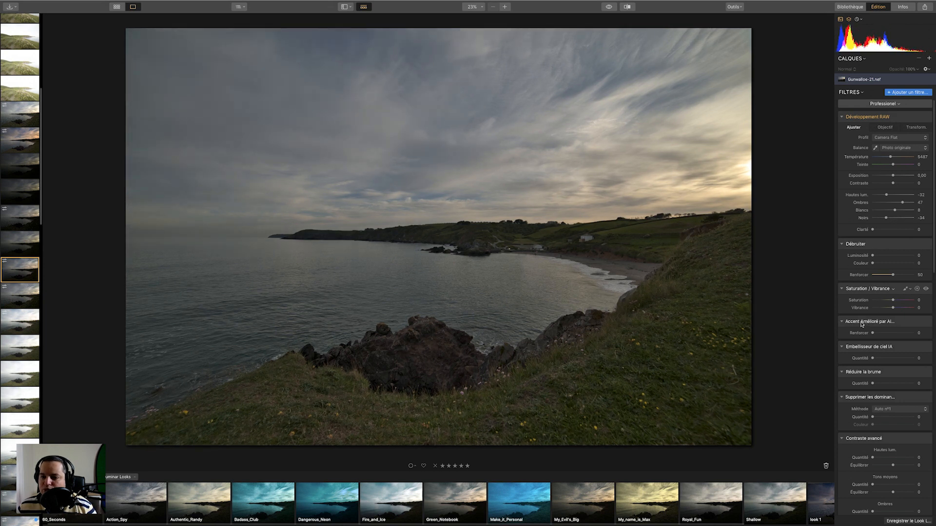
Set RAW temperature to 7173 and enable chromatic aberration correction in the lens settings.
left_click_drag(890, 156, 894, 156)
left_click(887, 128)
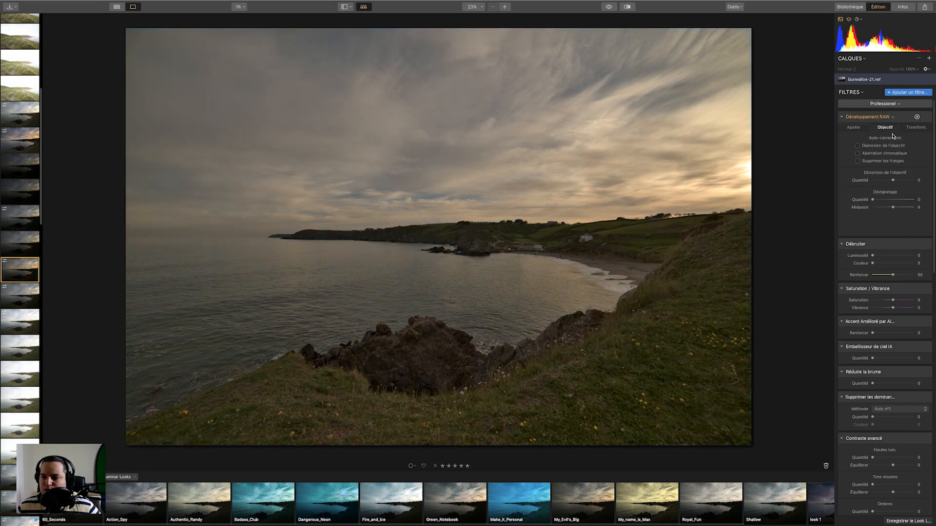
left_click(874, 153)
left_click(860, 128)
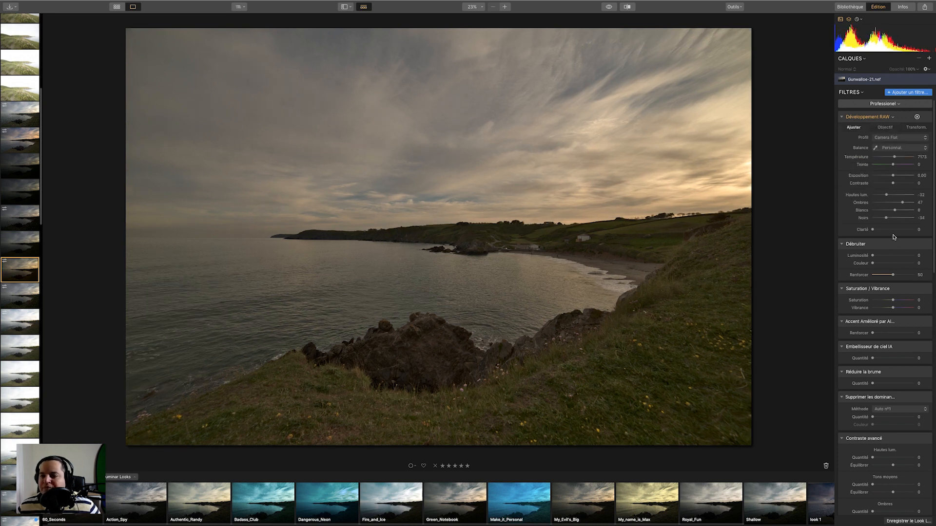
Set RAW clarity to 19 and contrast to 11.
left_click_drag(874, 231, 882, 230)
left_click_drag(895, 183, 897, 183)
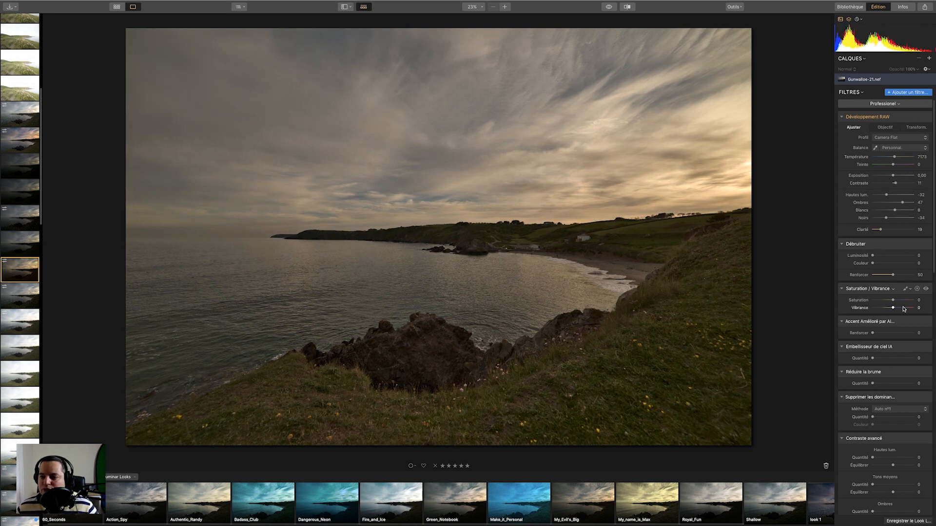
Set saturation to -38 and vibrance to 26, and RAW temperature to 4959 with tint 13.
mouse_move(893, 300)
left_mouse_down()
mouse_move(885, 301)
mouse_move(901, 309)
left_mouse_up()
left_click_drag(893, 165, 868, 161)
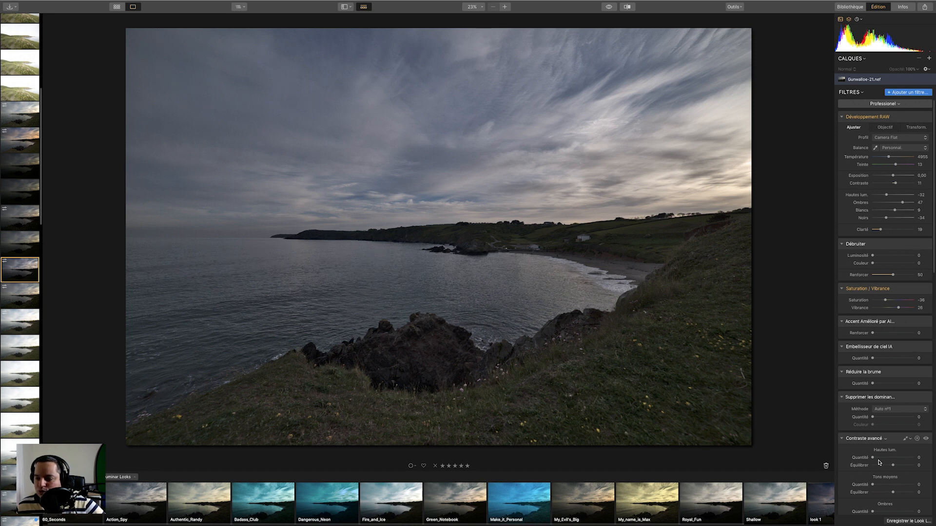
Set Advanced Contrast highlights amount 51, balance 78, midtones 47, shadows 47 and shadow balance -34.
left_click_drag(876, 458, 892, 486)
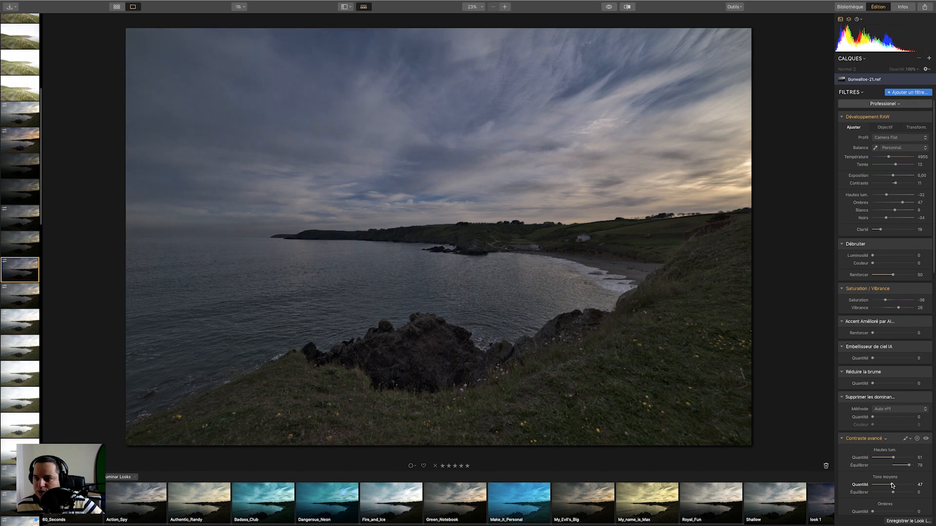
left_click(892, 492)
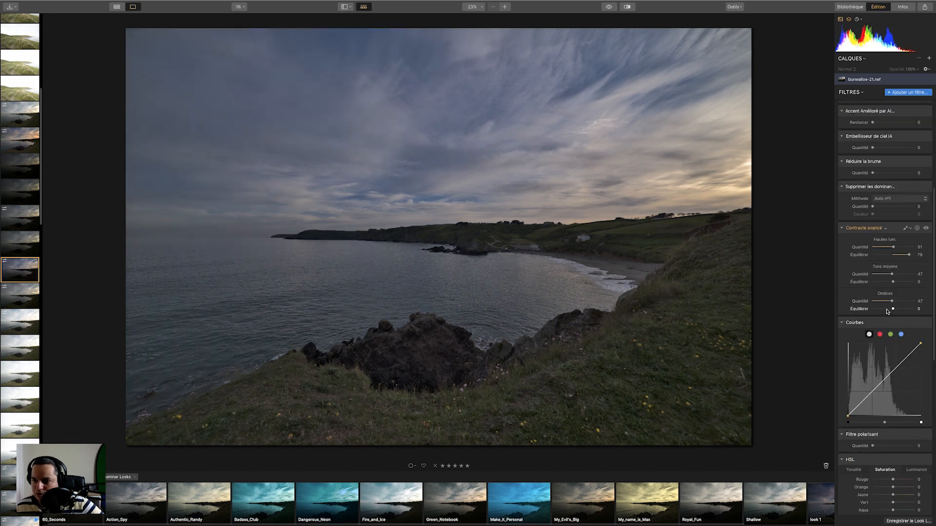
left_click_drag(893, 311, 887, 310)
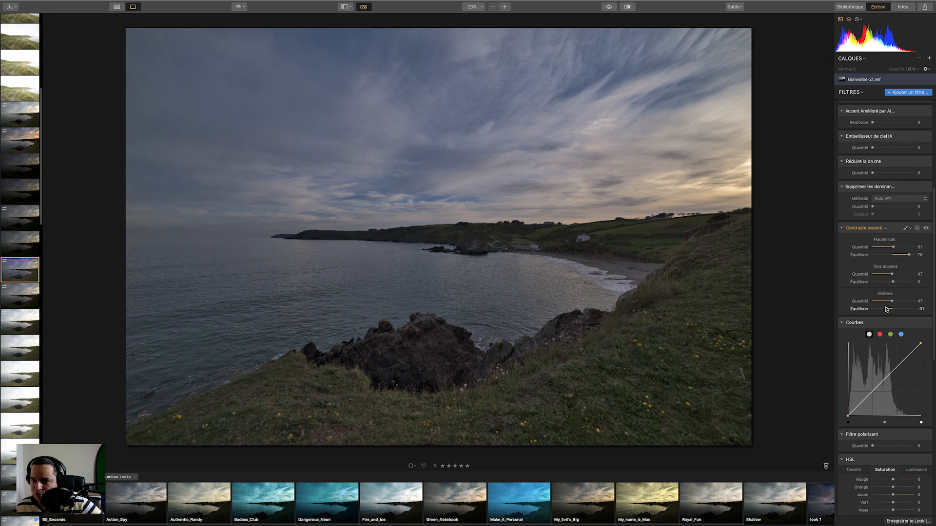
Compare before and after, then add an Exposure filter from the filter catalog.
left_click(610, 7)
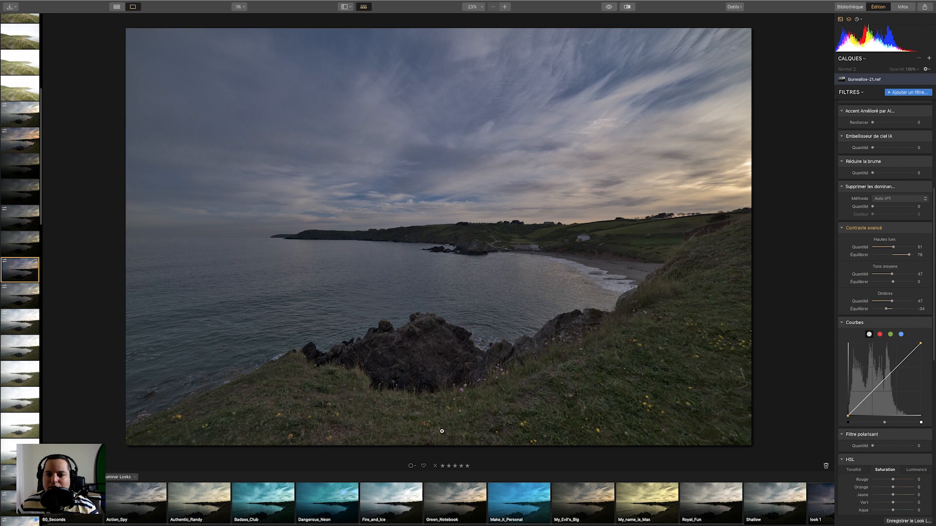
left_click(608, 7)
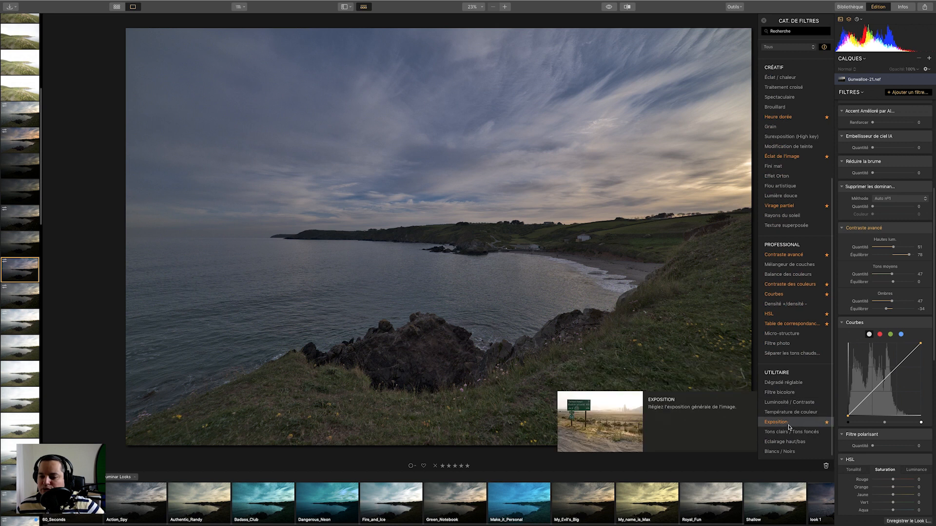
left_click(822, 423)
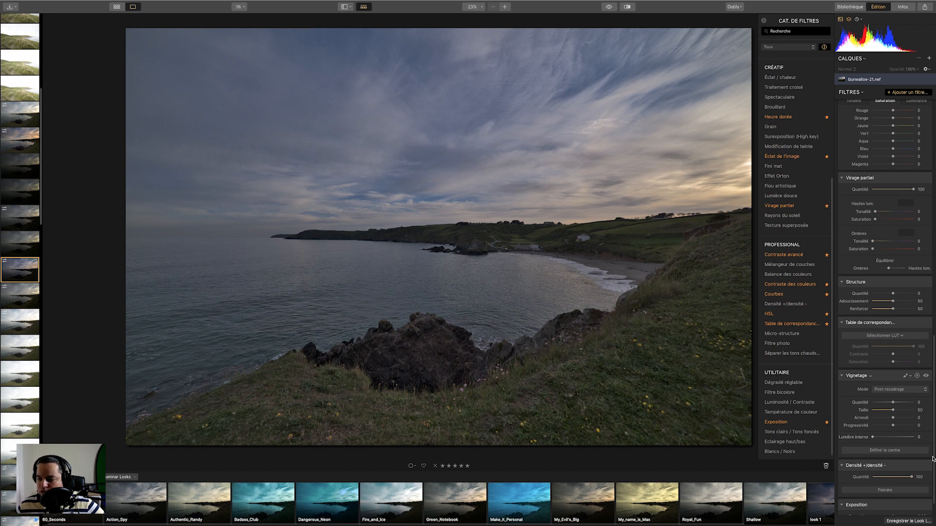
Set the Exposure filter to 1.68 and choose a radial mask for it.
left_click(917, 465)
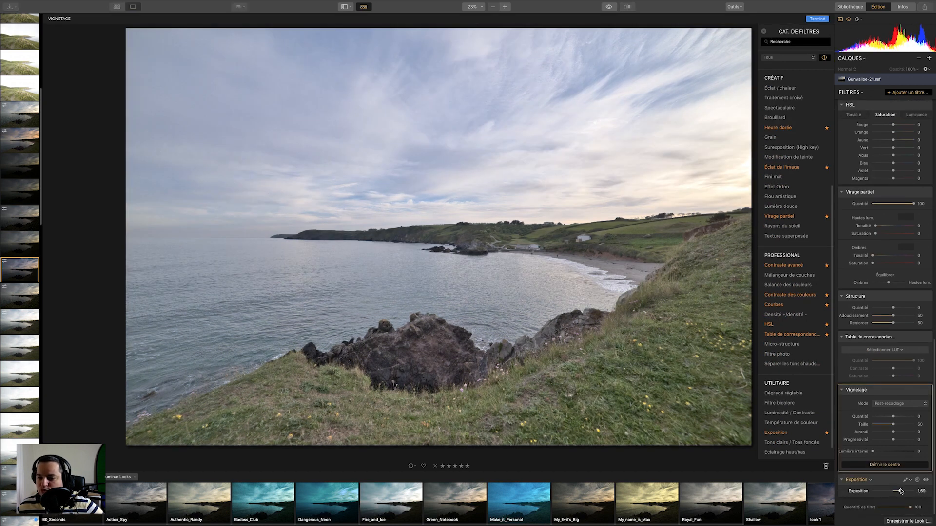
left_click_drag(900, 492, 898, 491)
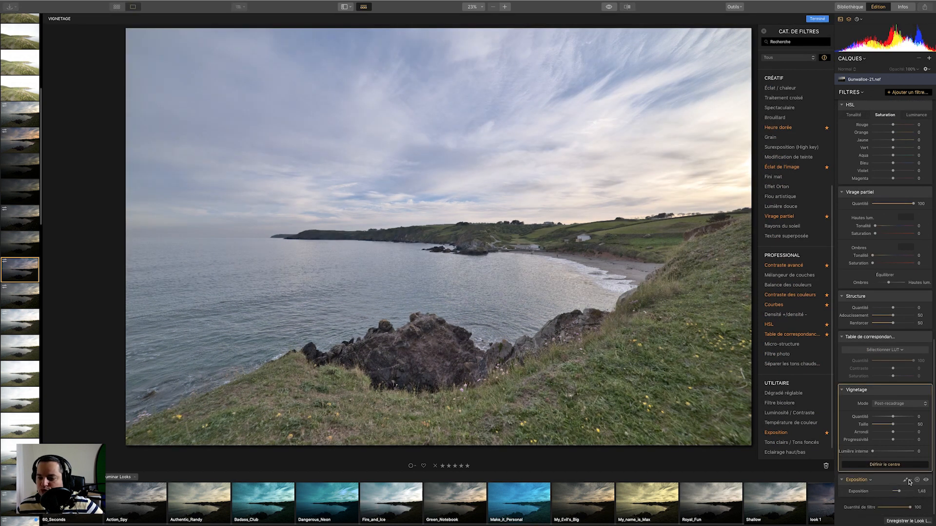
left_click(908, 481)
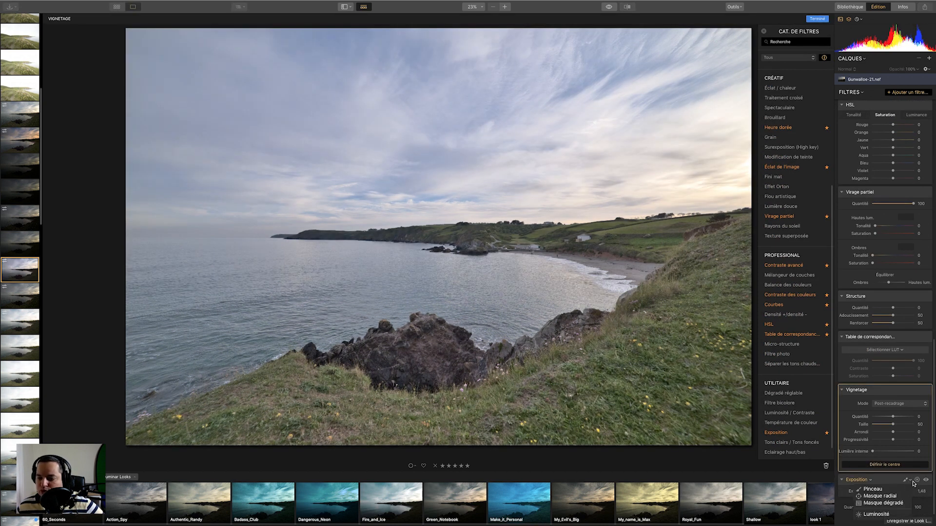
left_click(886, 496)
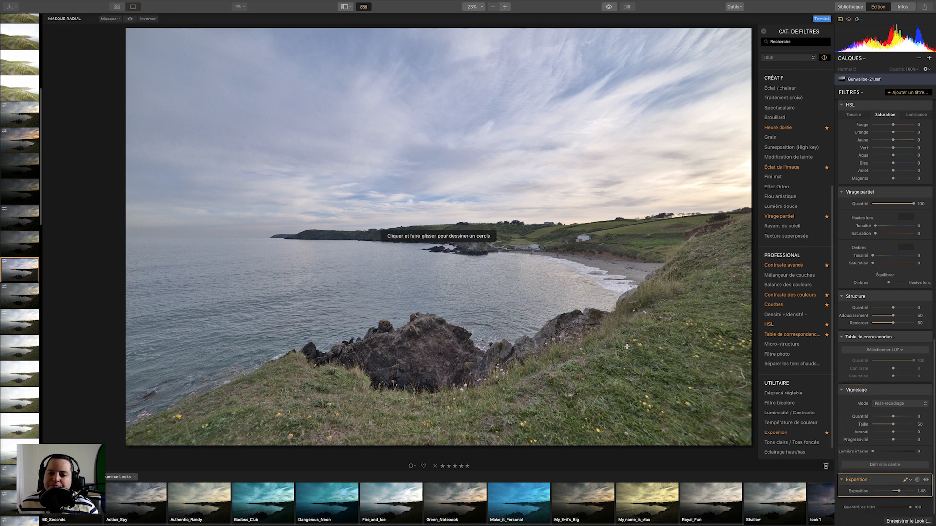
Draw a radial mask over the grassy slope at lower right and resize it.
left_click_drag(677, 333, 678, 424)
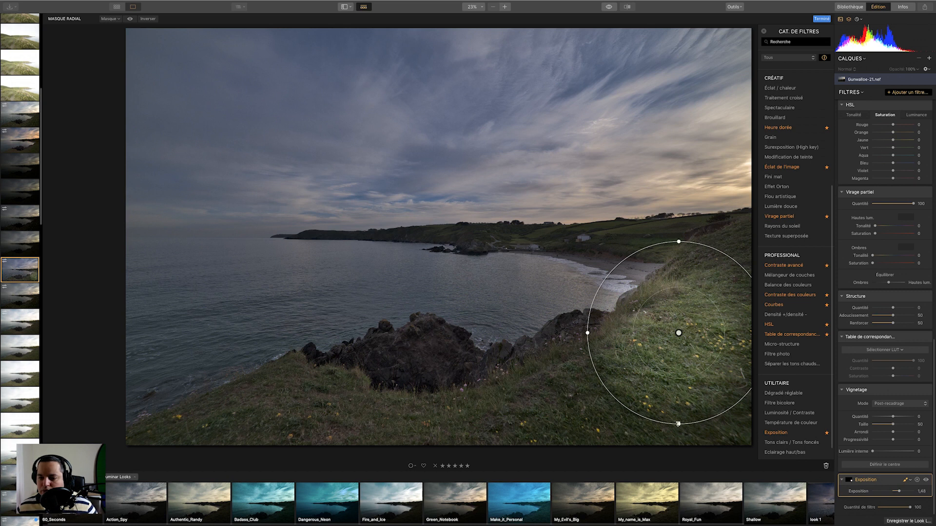
left_click_drag(678, 423, 678, 440)
left_click_drag(590, 333, 574, 332)
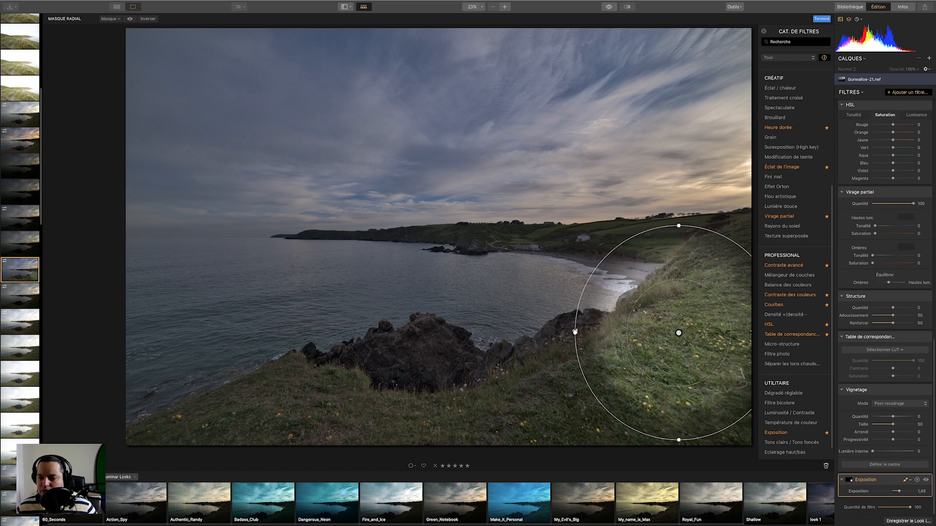
left_click_drag(637, 330, 663, 353)
left_click_drag(599, 370, 559, 371)
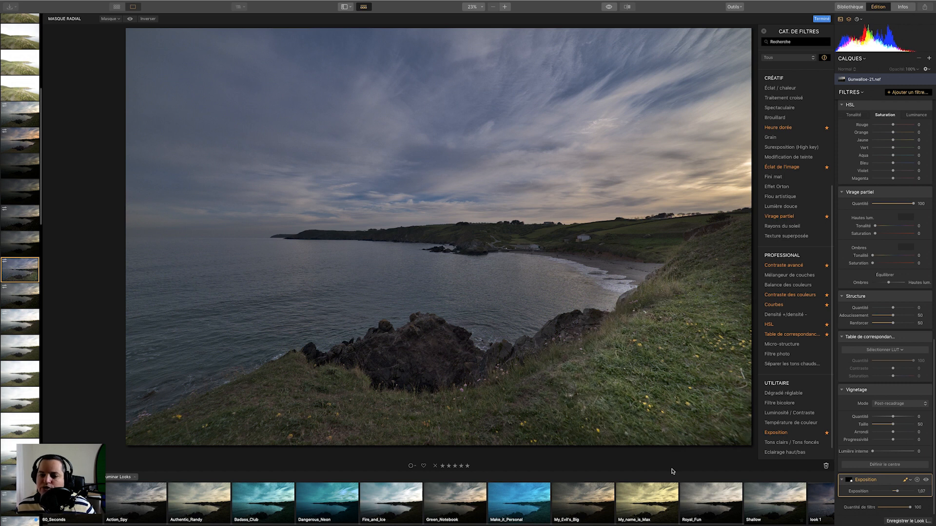
mouse_move(685, 364)
Reposition and reshape the radial mask across the foreground, then finish masking.
left_click_drag(665, 381, 402, 419)
left_click_drag(547, 418, 547, 404)
left_click_drag(476, 415, 608, 396)
left_click_drag(429, 418, 522, 387)
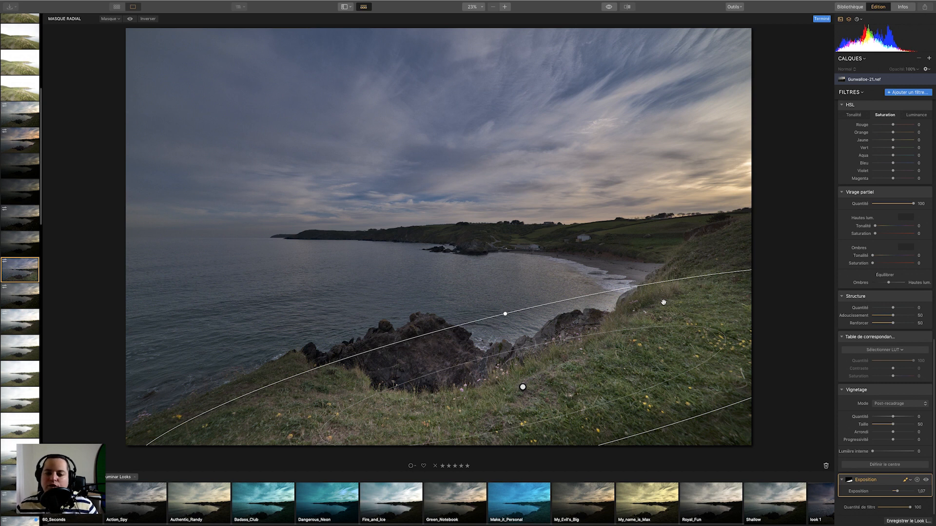
left_click(906, 482)
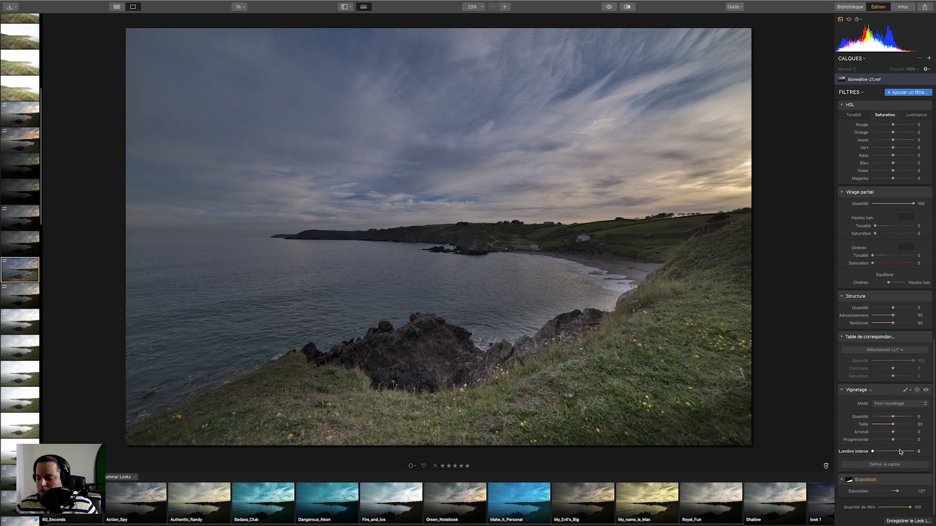